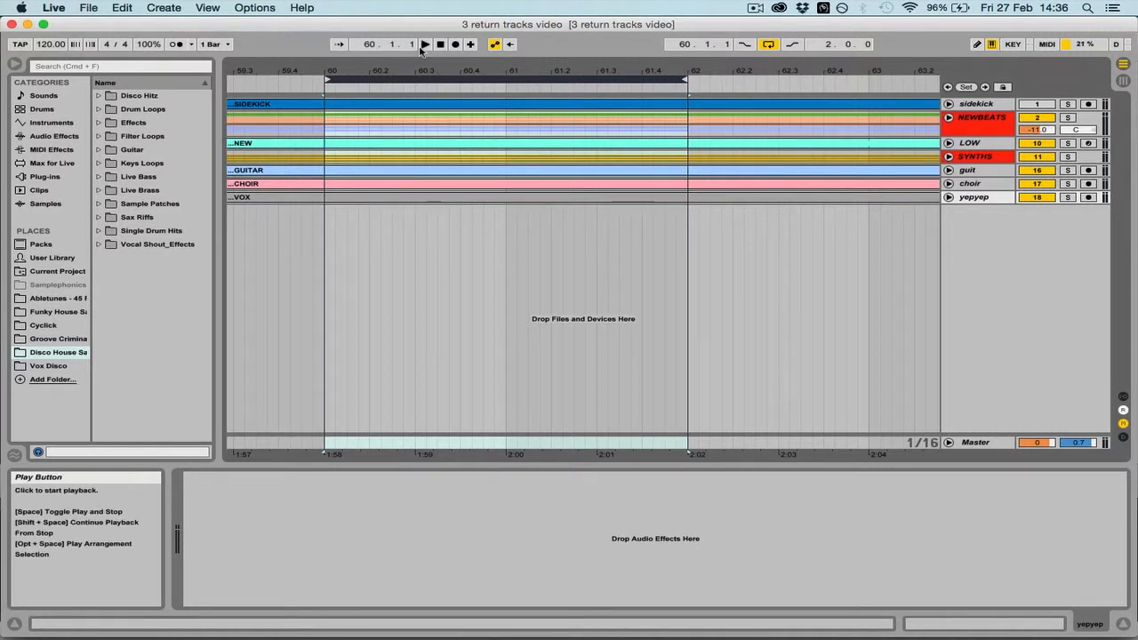
Play the looped two-bar section from bar 60 to hear the mix, and stop playback
click(424, 45)
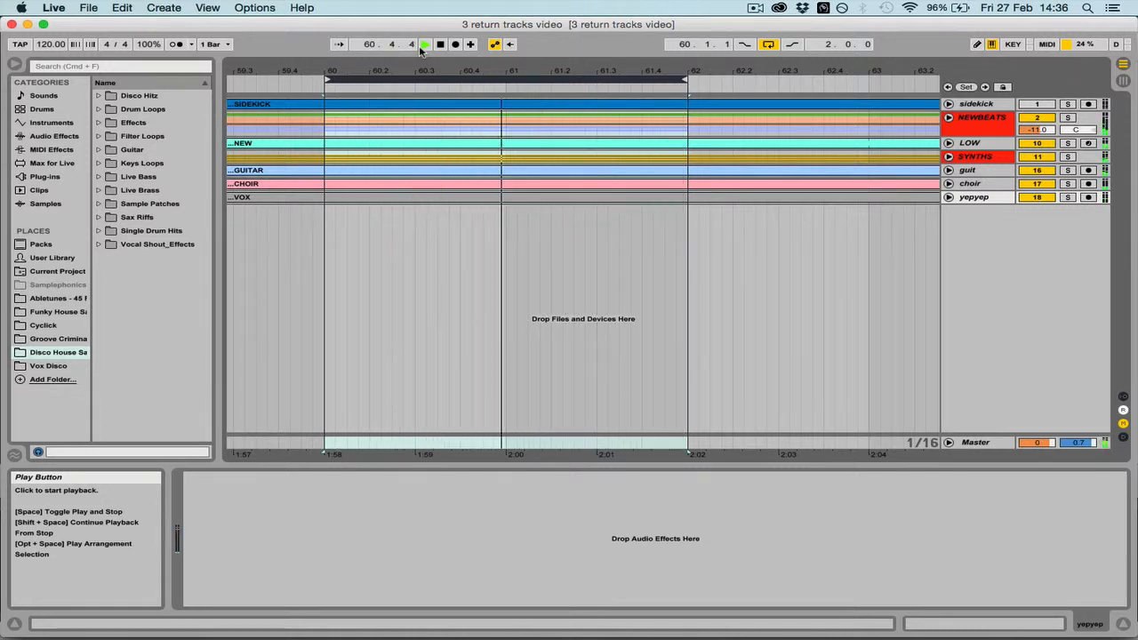
key(space)
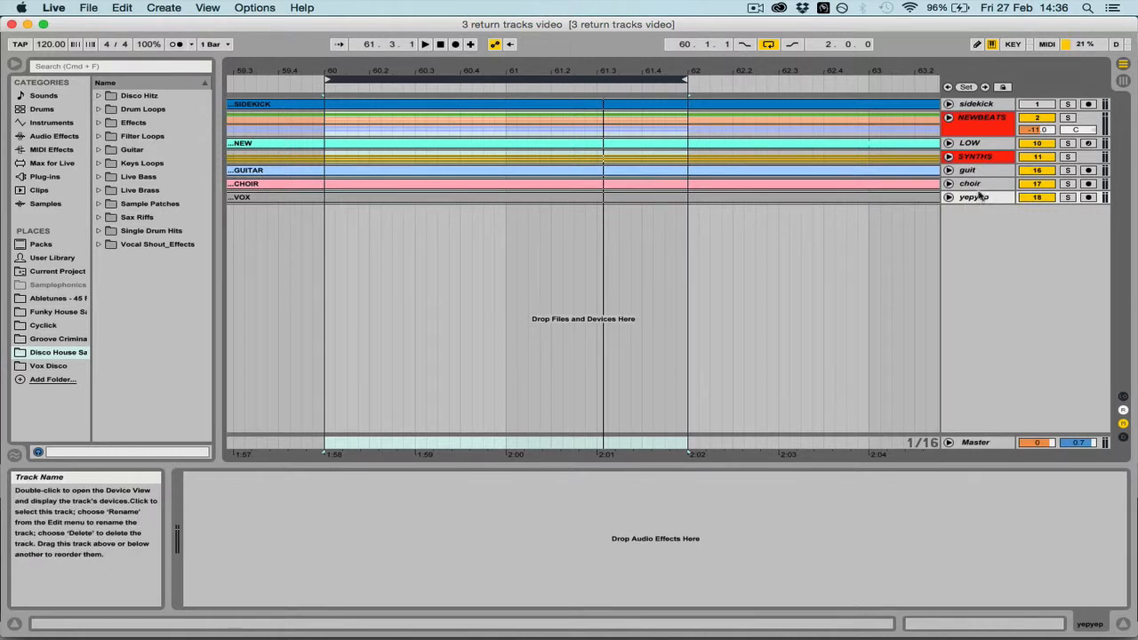
Hide the device view and insert four return tracks, A to D
key(super+alt+l)
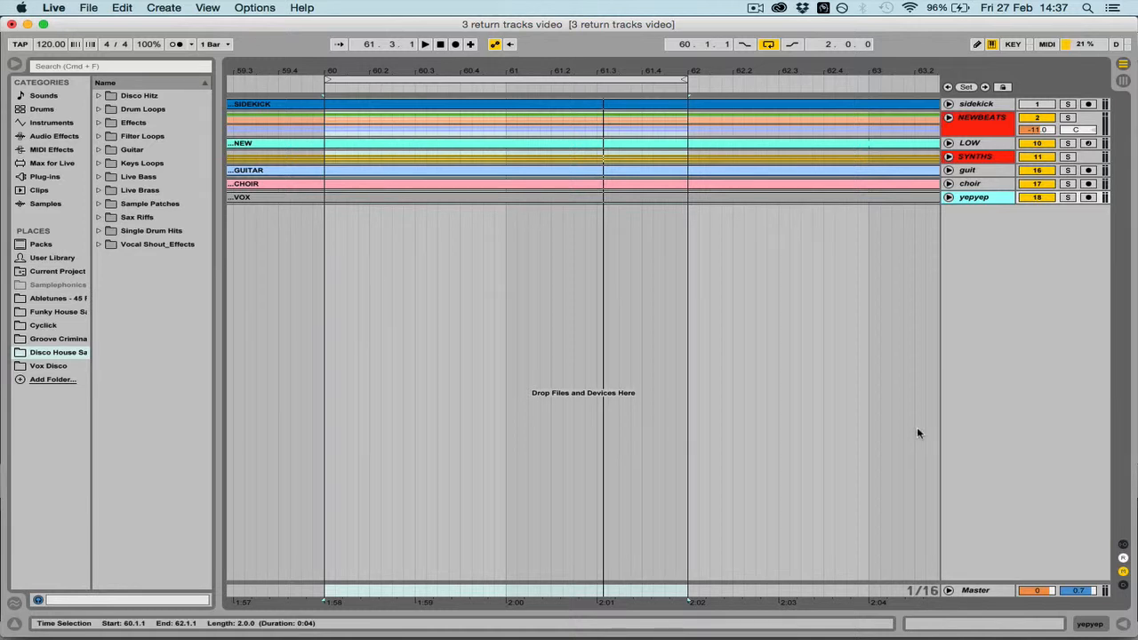
key(super+alt+t)
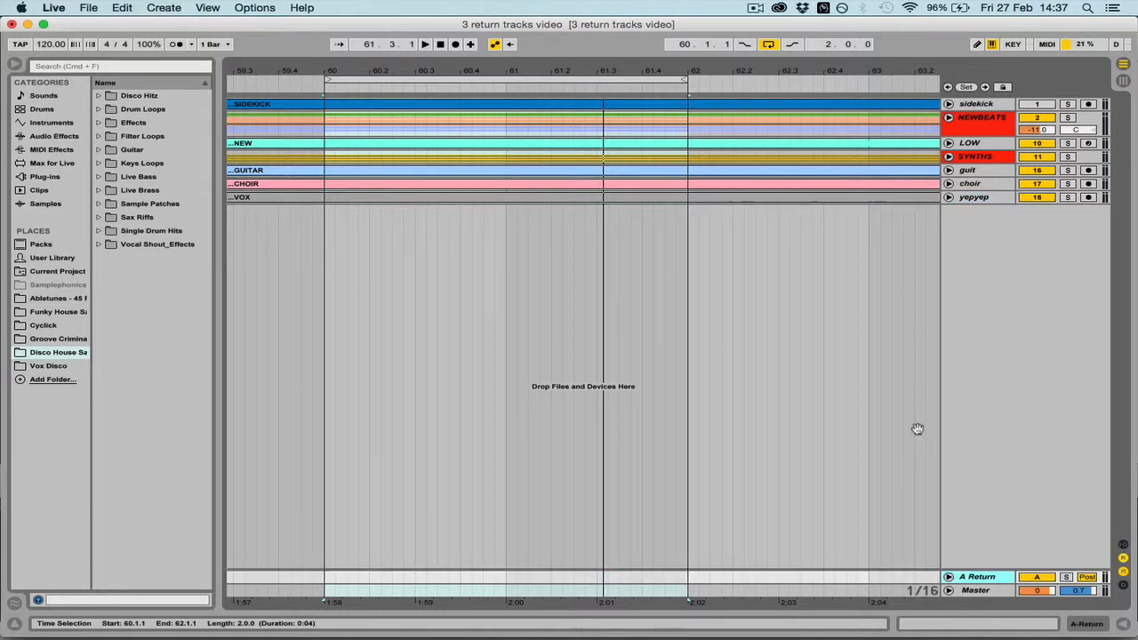
key(super+alt+t)
key(super+alt+t)
key(super+alt+t)
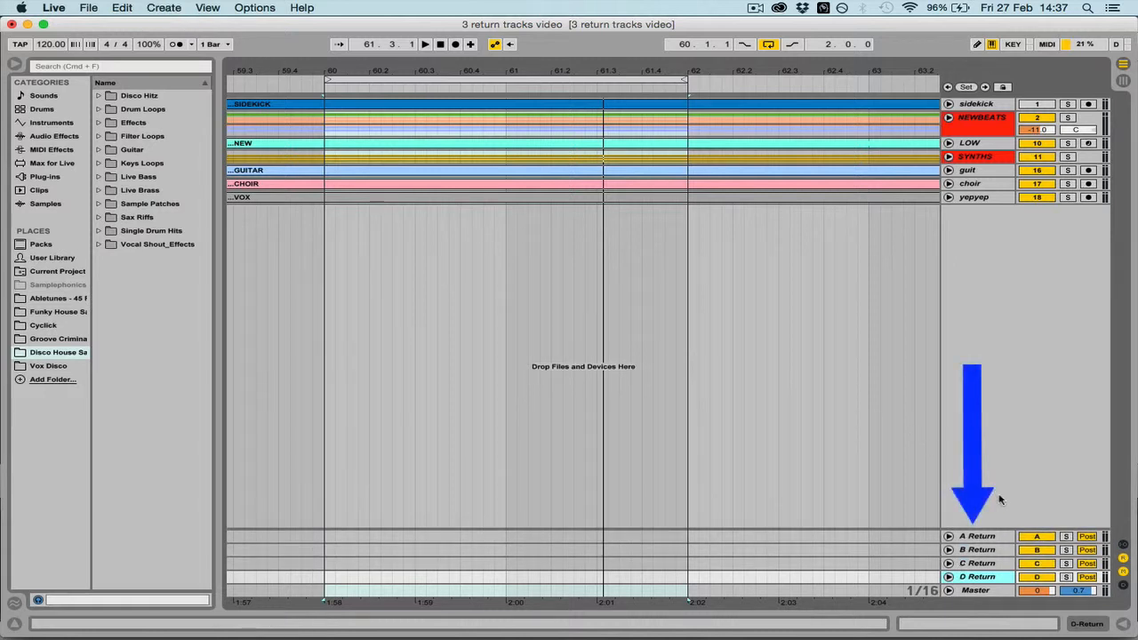
Load the Reverb audio effect onto return track A
click(971, 537)
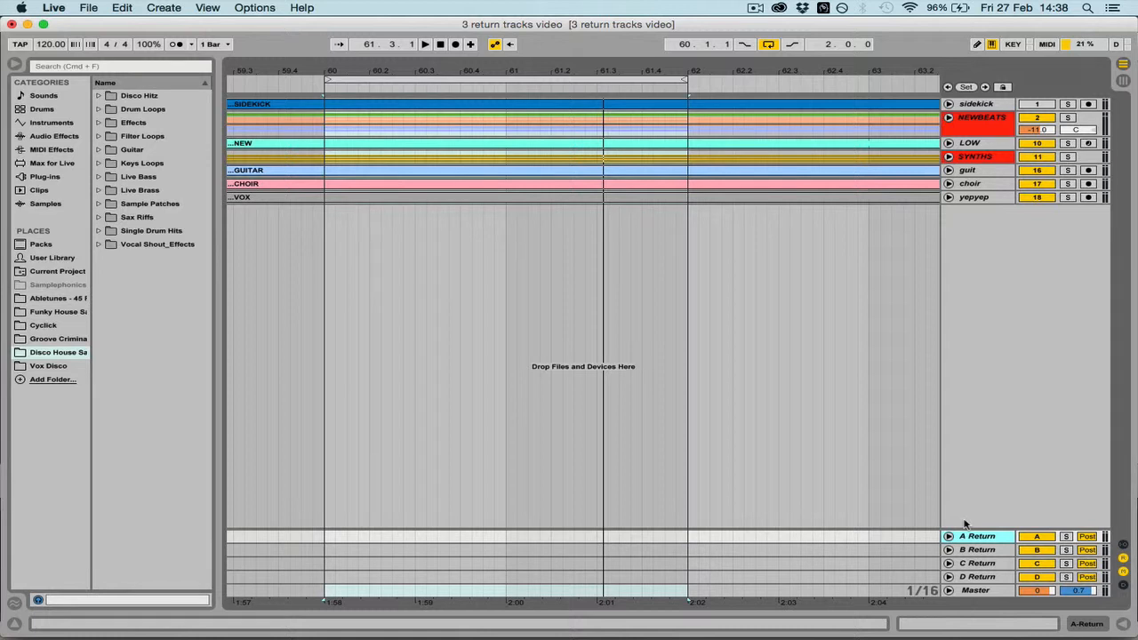
click(53, 136)
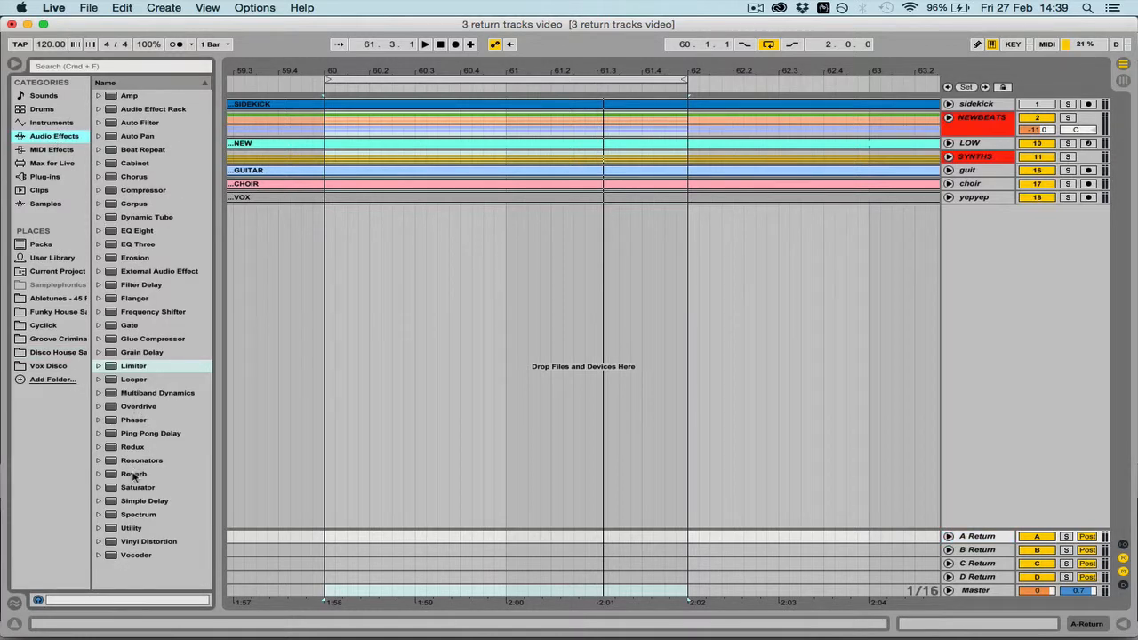
drag(134, 477, 981, 541)
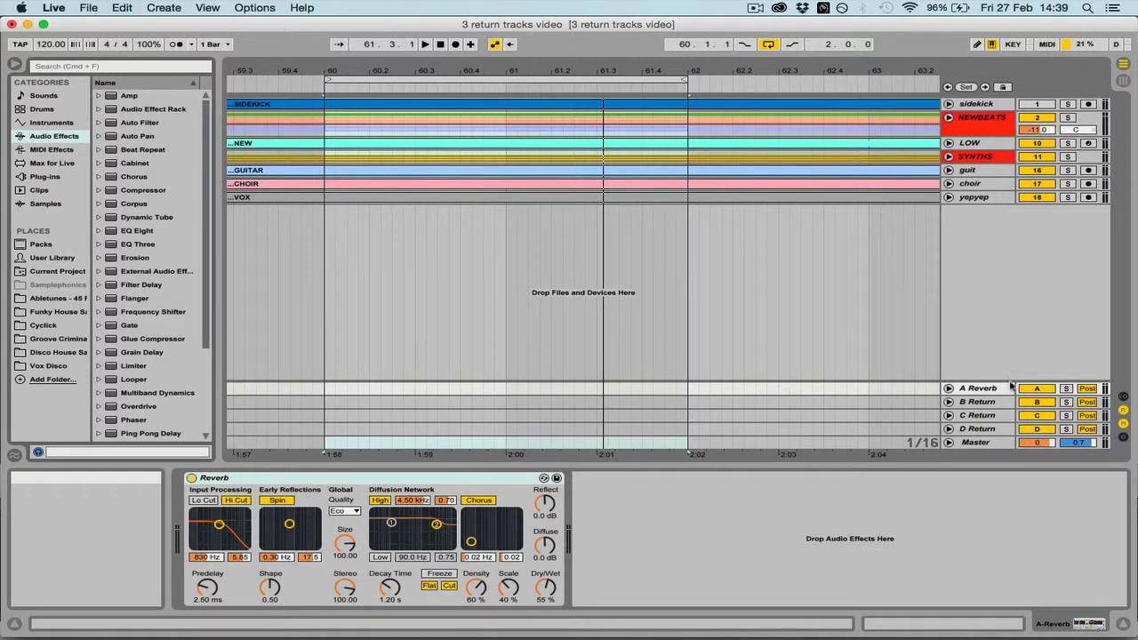
Rename return track A as smVerb
click(980, 389)
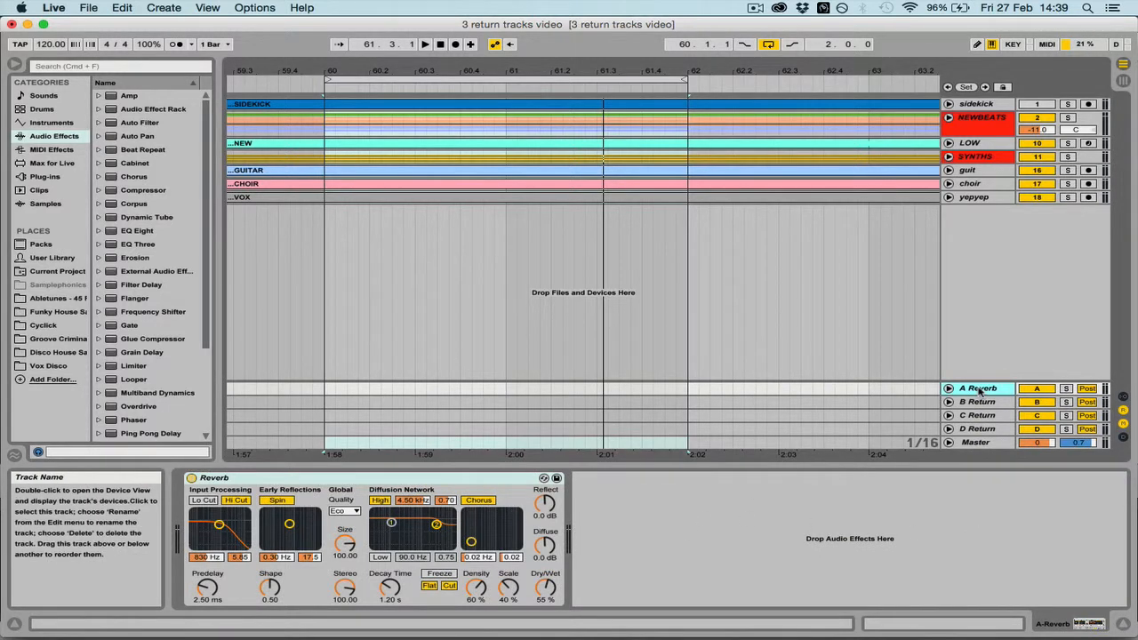
key(super+r)
text(A snVerb)
key(Return)
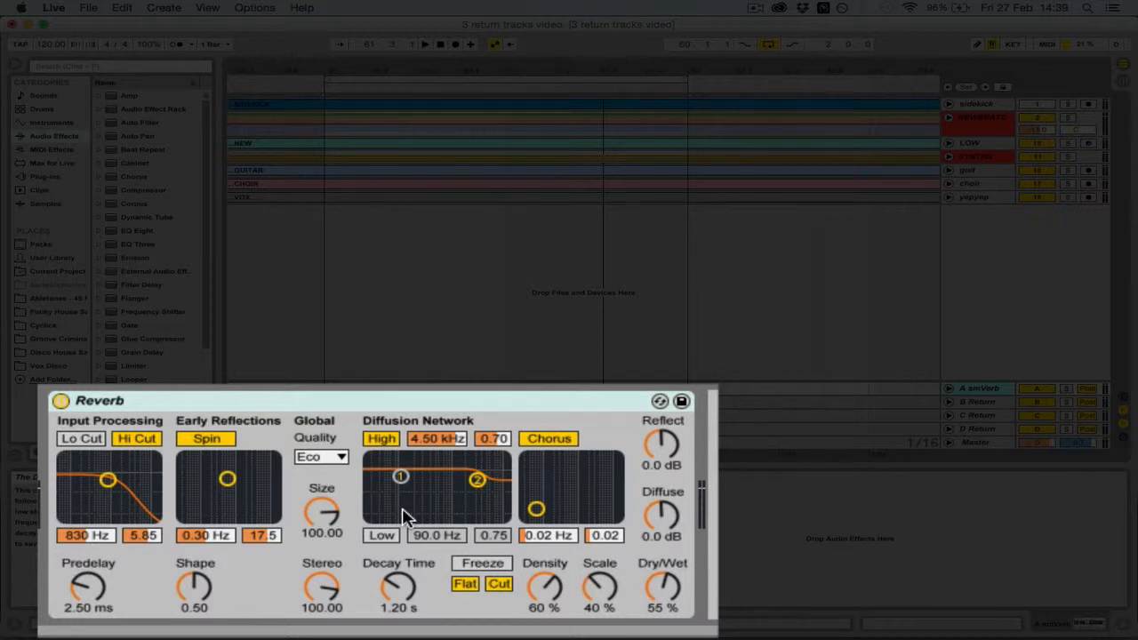
Turn off the reverb's Hi Cut filter and early-reflection Spin, and set its Global Quality to Mid
click(145, 442)
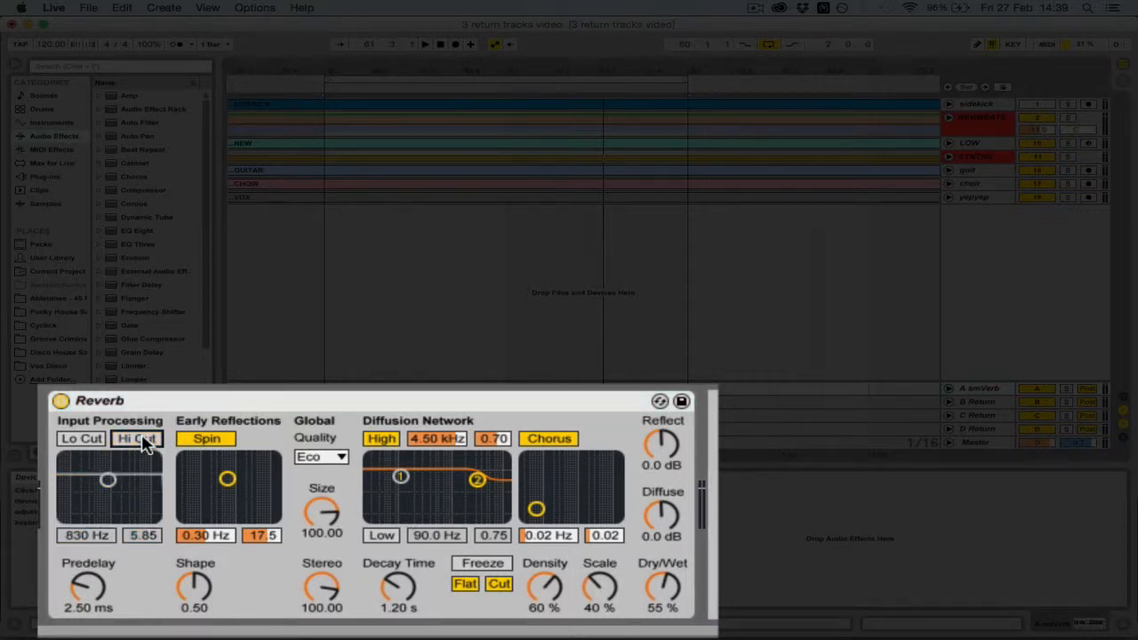
click(215, 440)
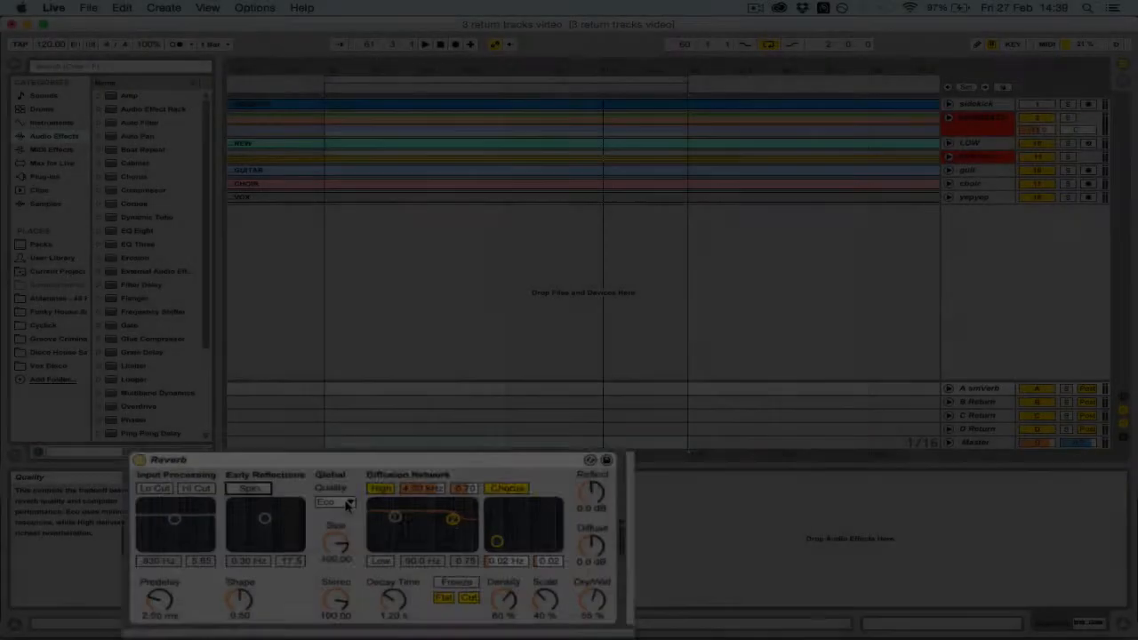
click(336, 458)
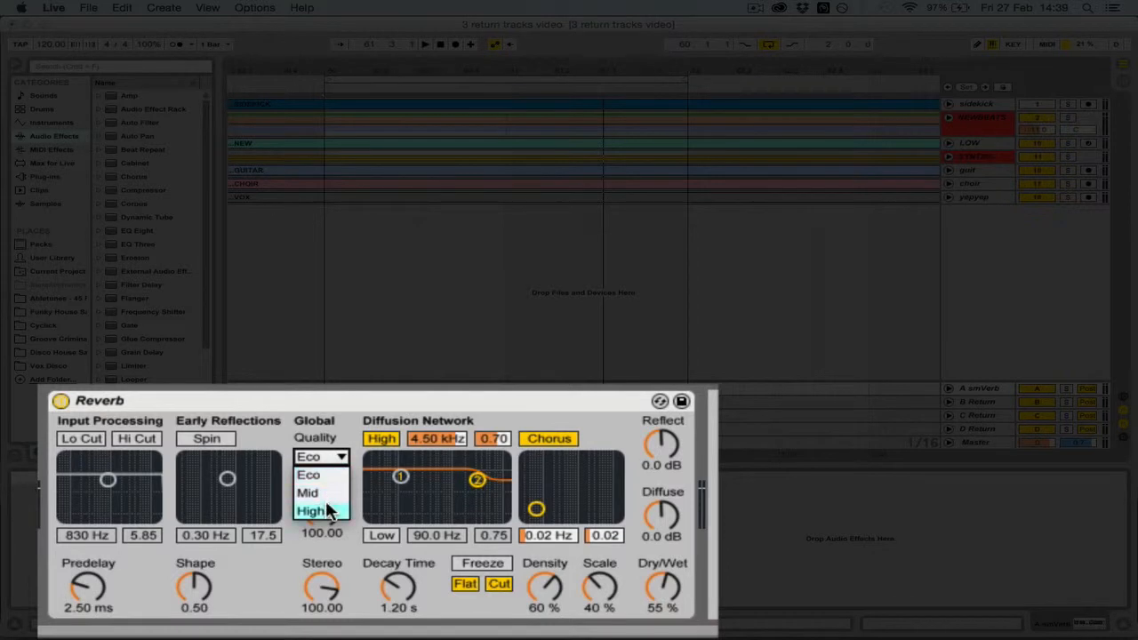
click(326, 475)
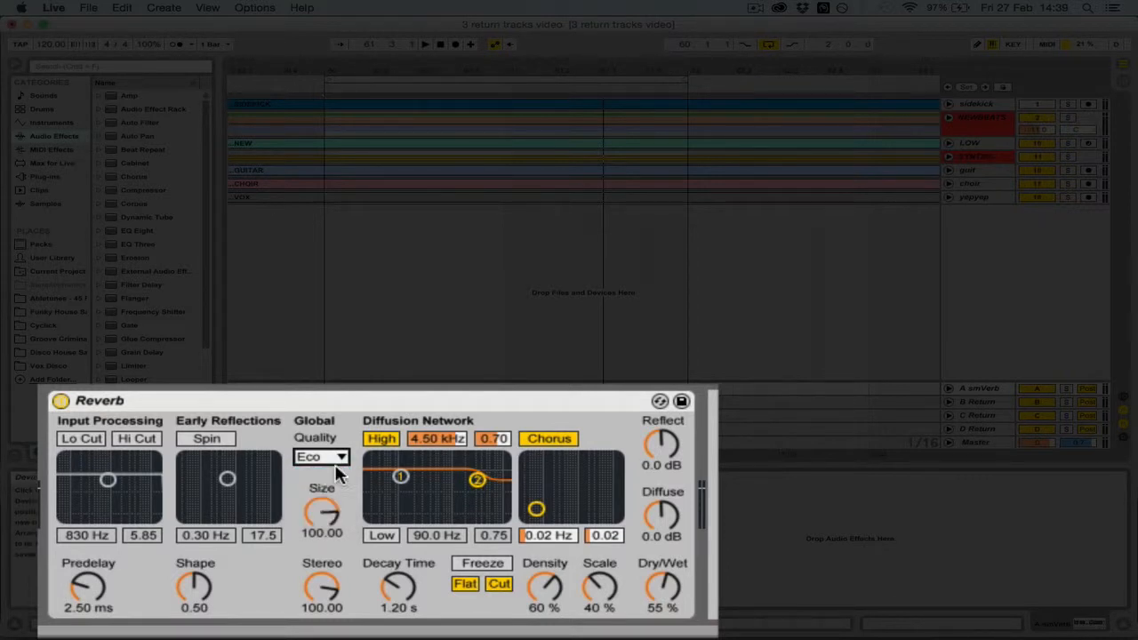
click(342, 460)
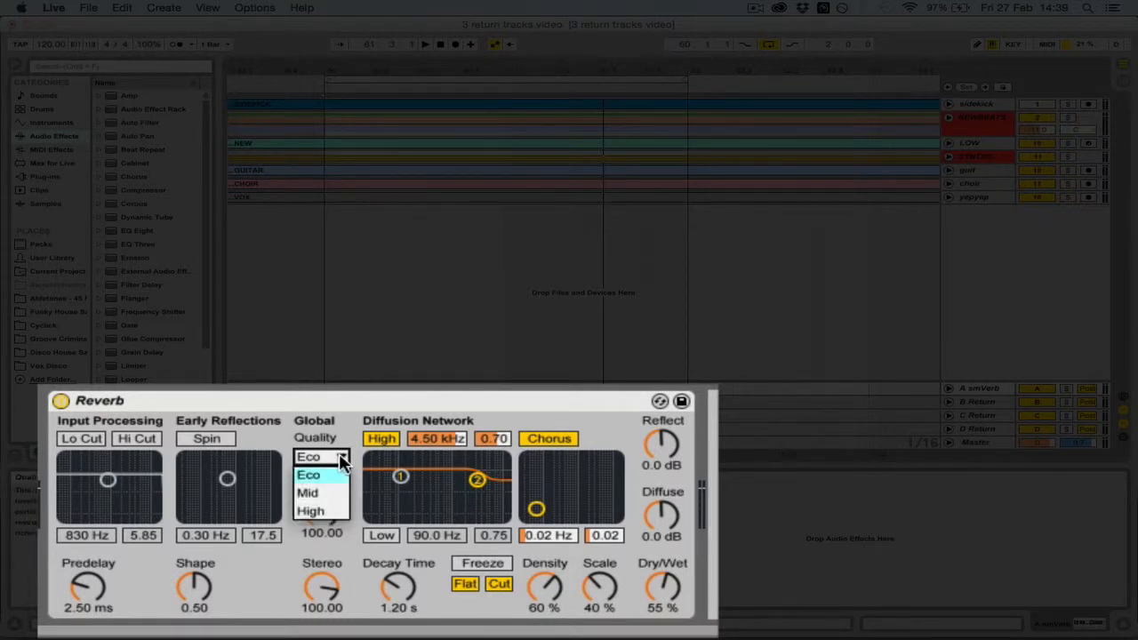
click(313, 494)
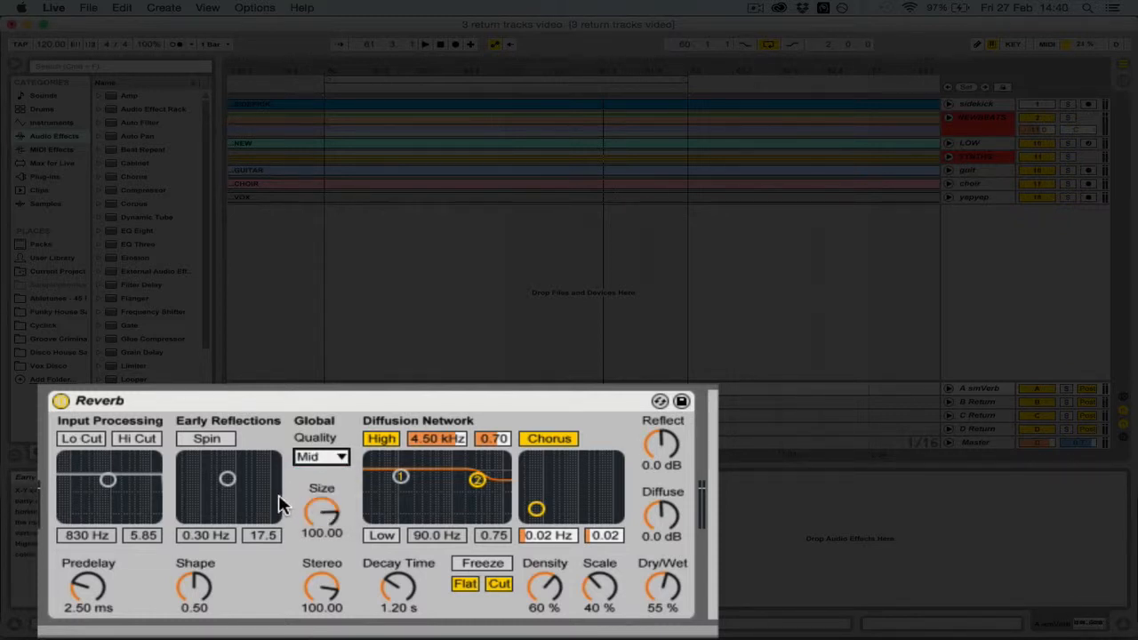
Set the reverb's Decay Time to 710 ms and enable the Diffusion Network's Low filter at 213 Hz and 0.20
click(409, 579)
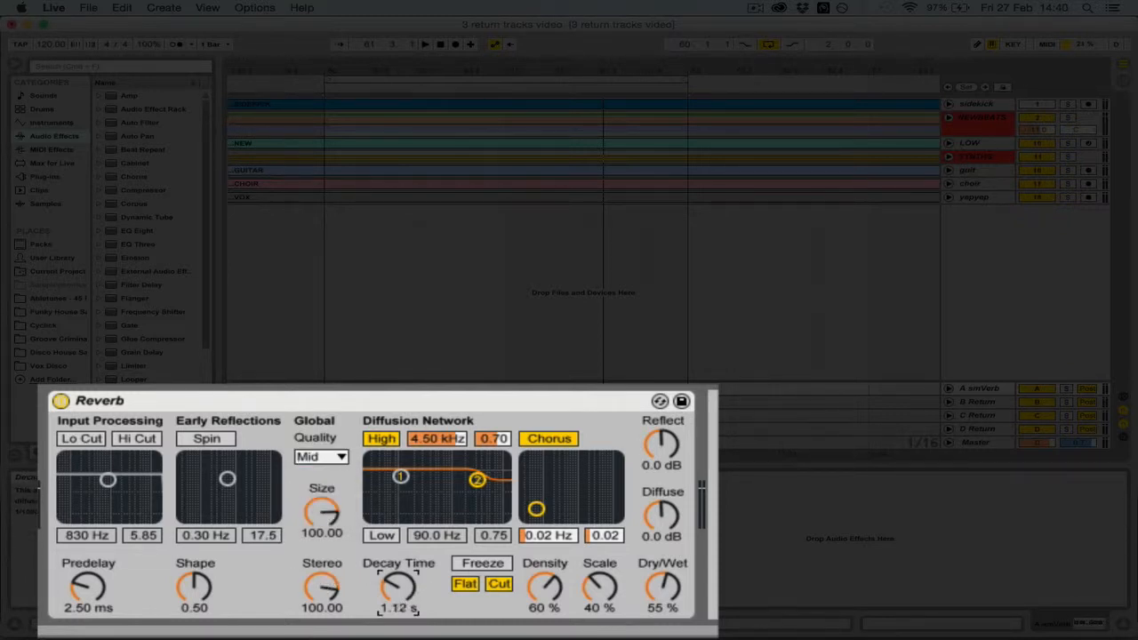
drag(410, 580, 409, 594)
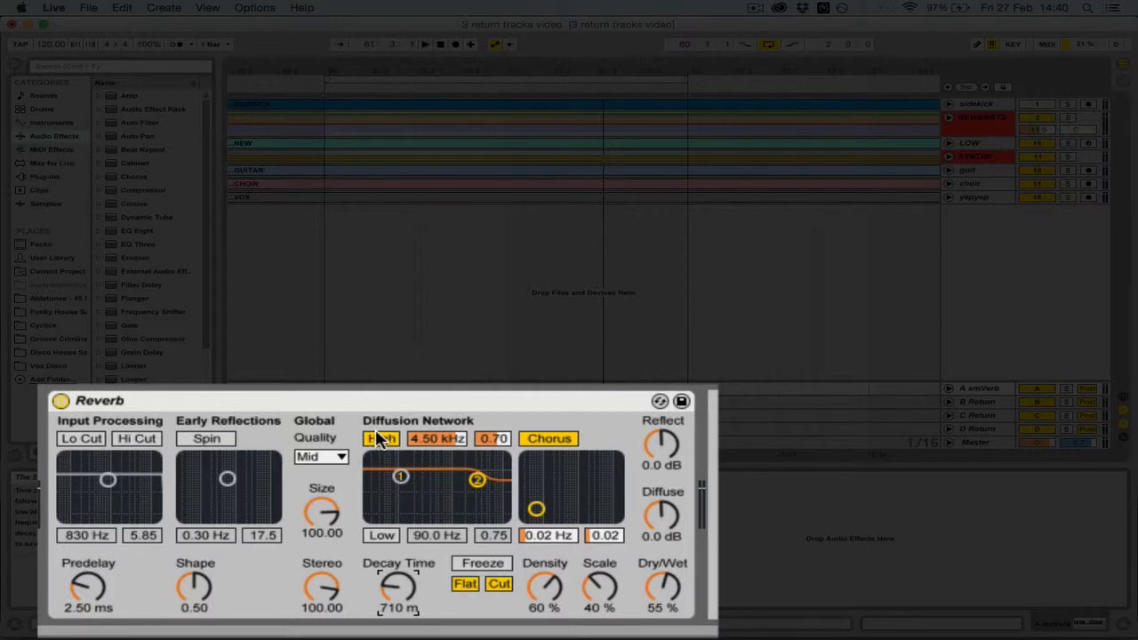
click(379, 535)
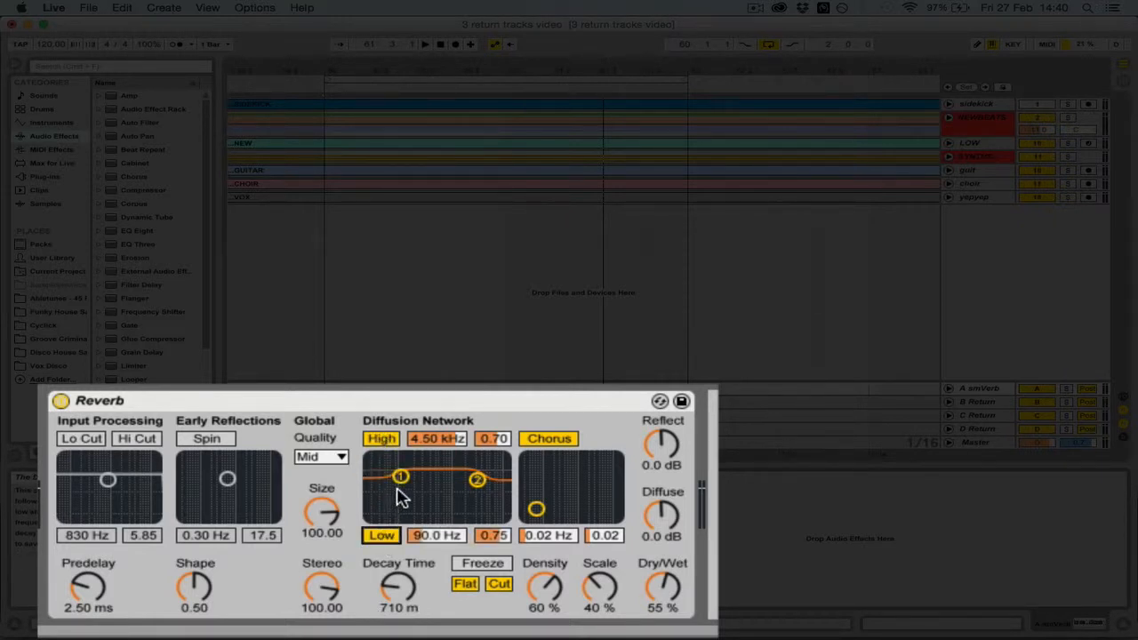
drag(401, 479, 417, 516)
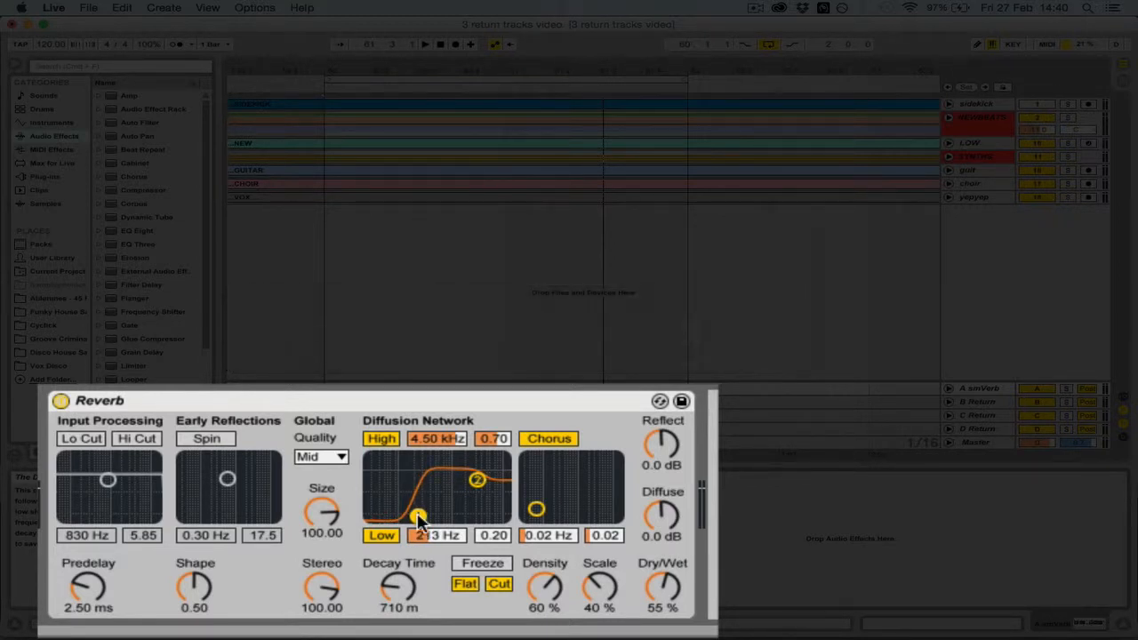
Turn off the reverb's Chorus and set its Dry/Wet to 100 %
click(555, 443)
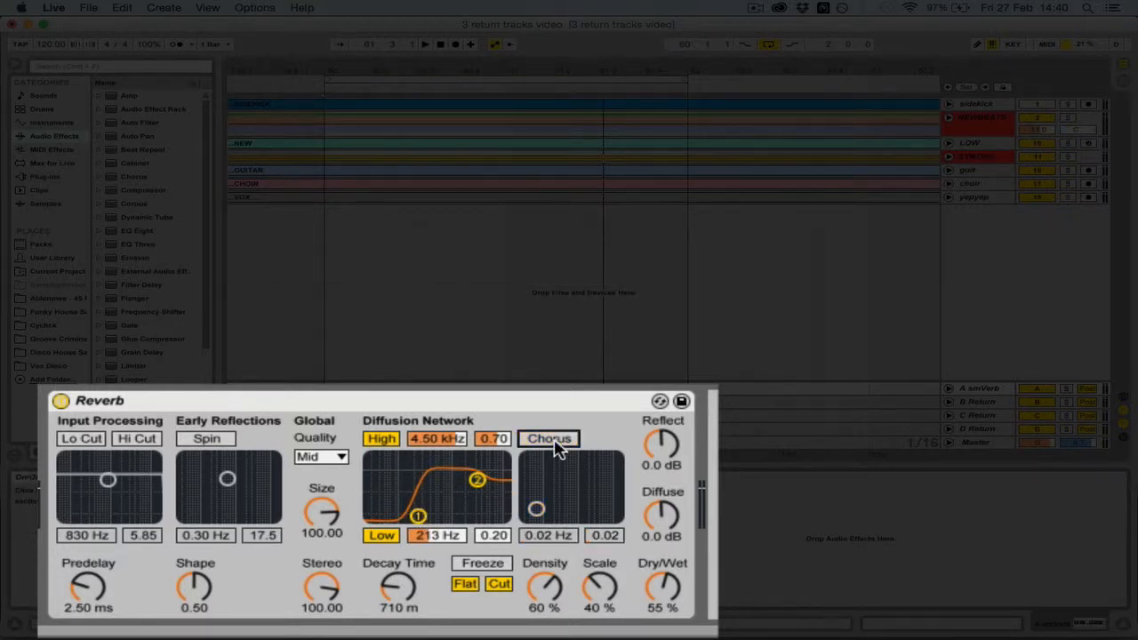
click(670, 588)
drag(662, 588, 662, 543)
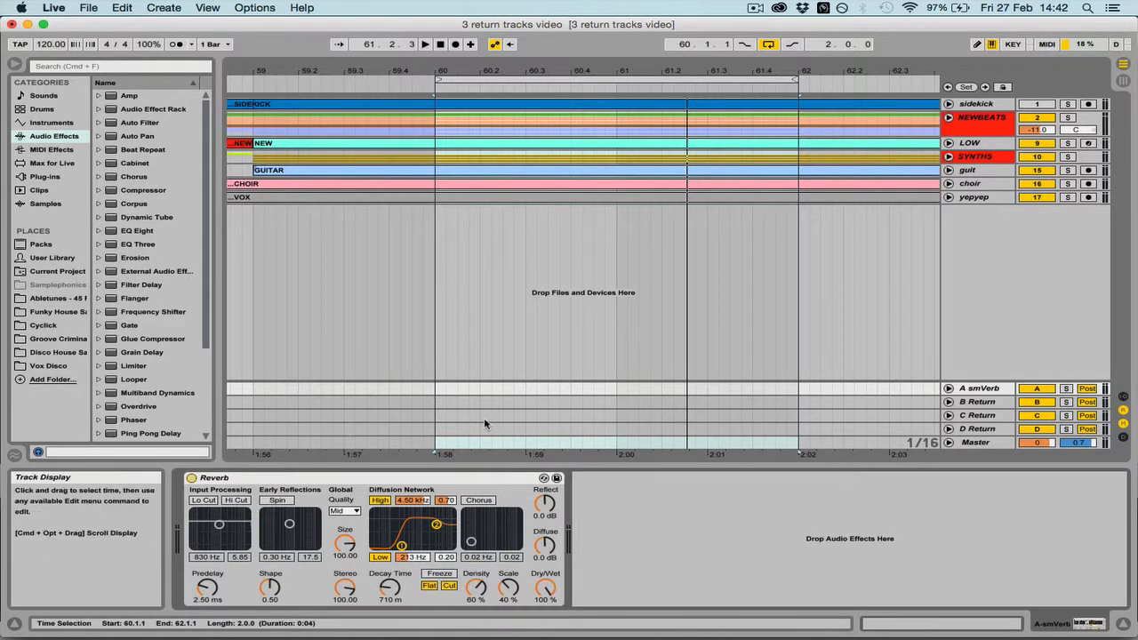
Unfold the NEWBEATS group and select its versehats track
click(948, 118)
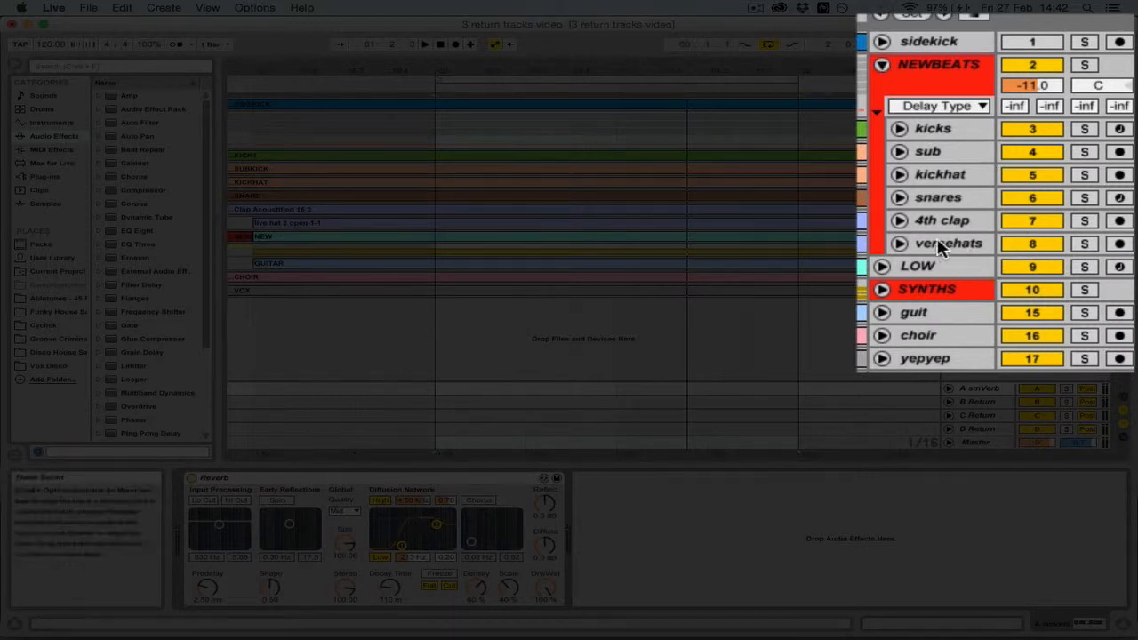
click(946, 242)
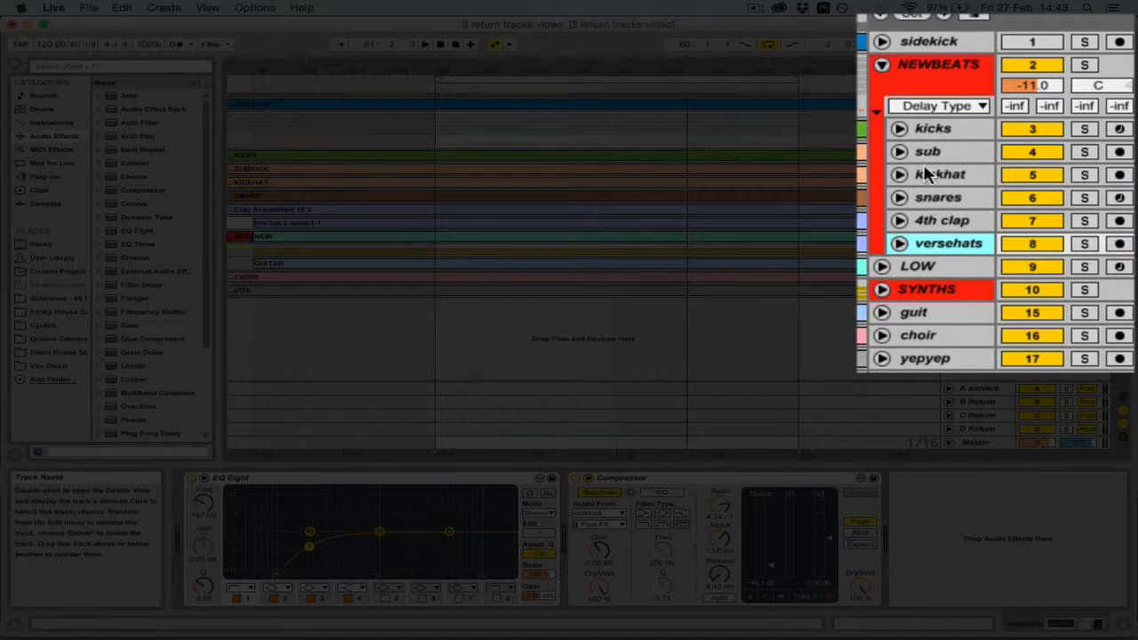
Solo the kicks, sub and kickhat tracks to audition the low drums, and clear the solos
click(1085, 129)
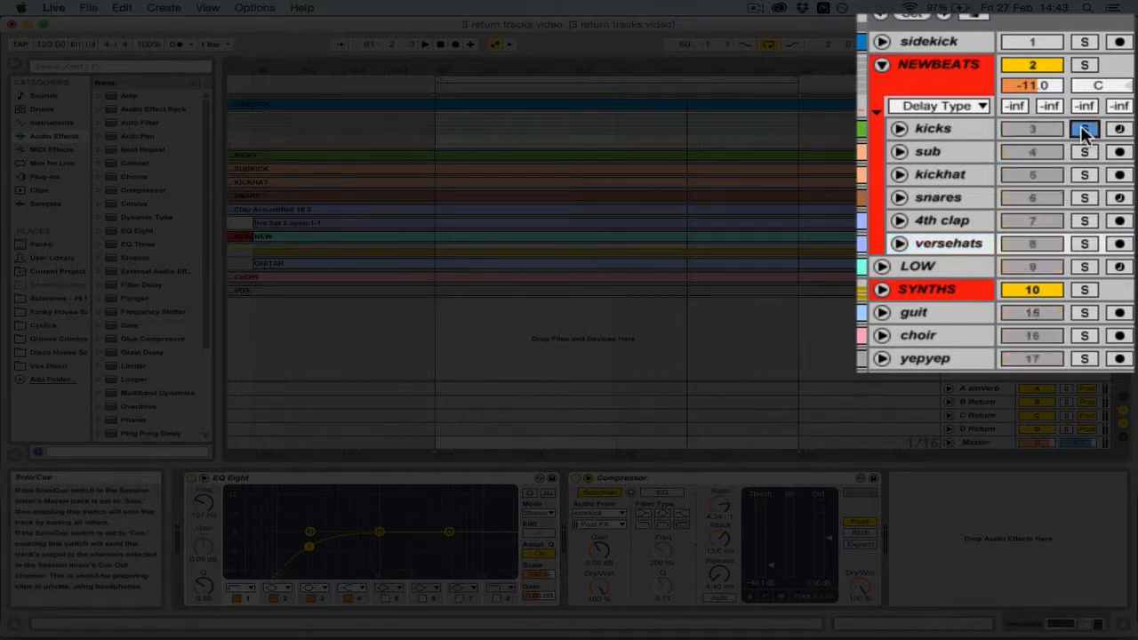
click(1087, 176)
click(1086, 152)
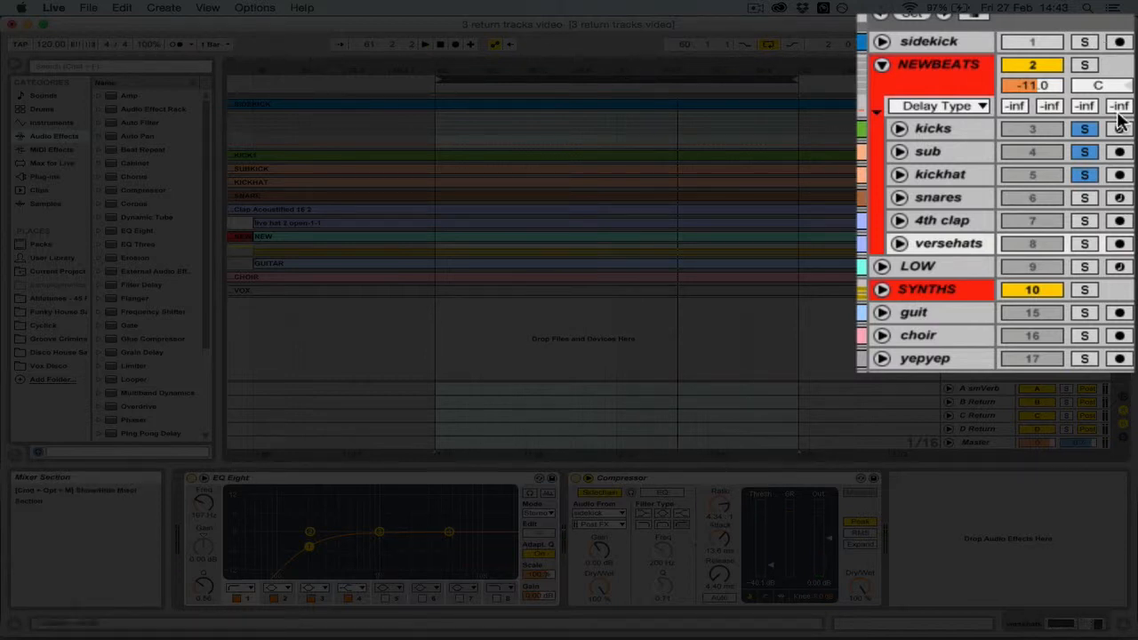
click(1084, 129)
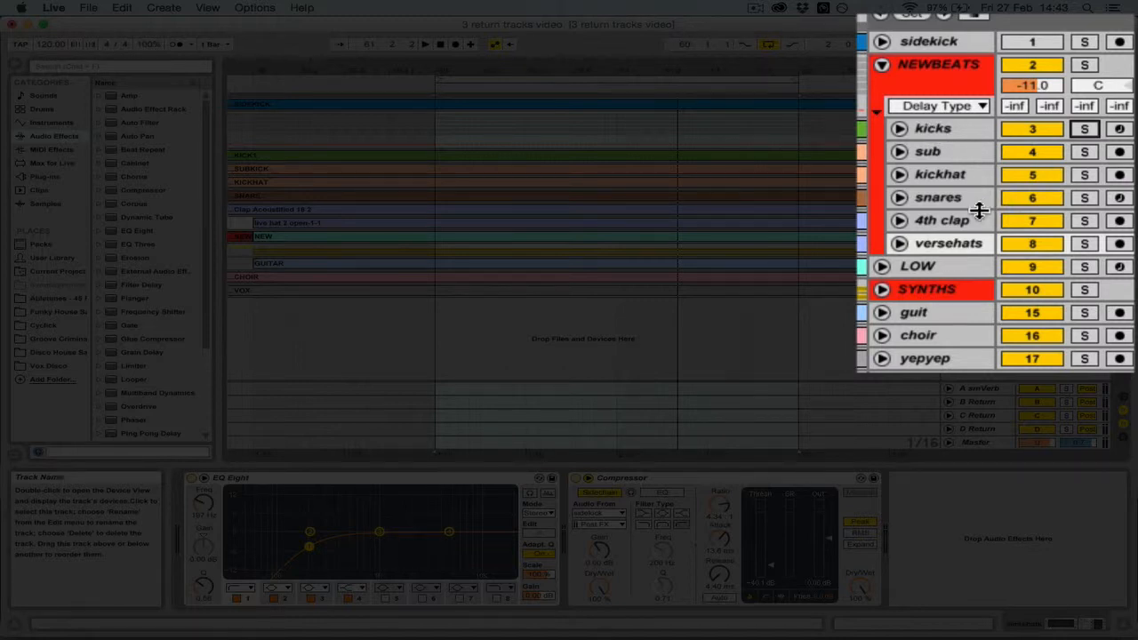
Unfold and solo the versehats track, and set its A-smVerb send to -8.0 dB during playback
click(900, 243)
click(1087, 245)
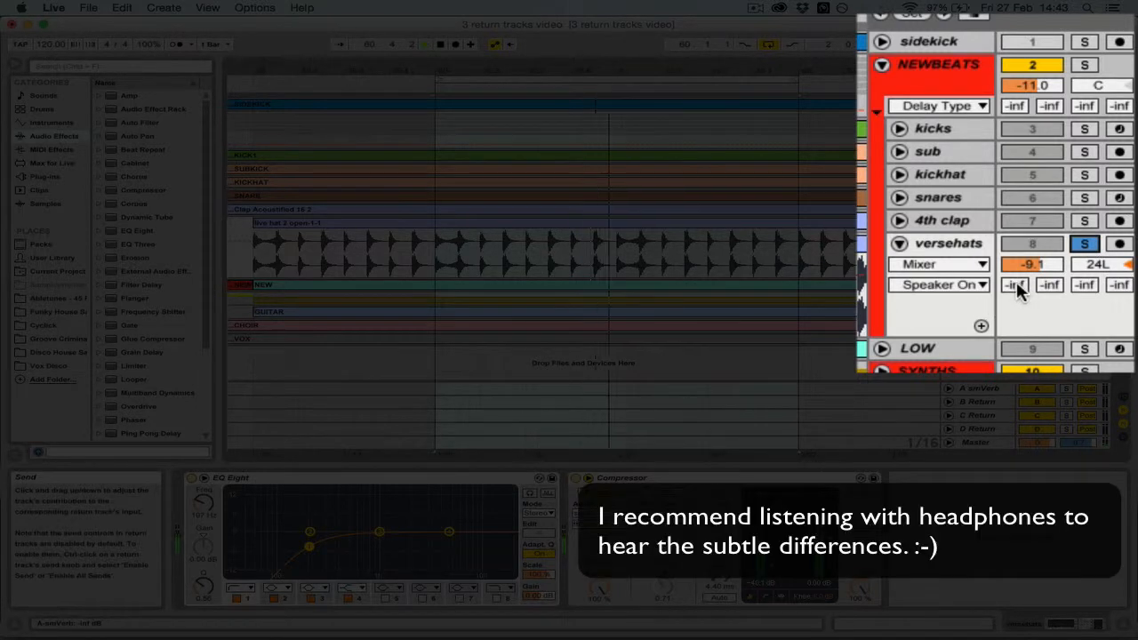
mouse_move(1016, 281)
mouse_down()
mouse_move(1016, 237)
mouse_move(1017, 281)
mouse_up()
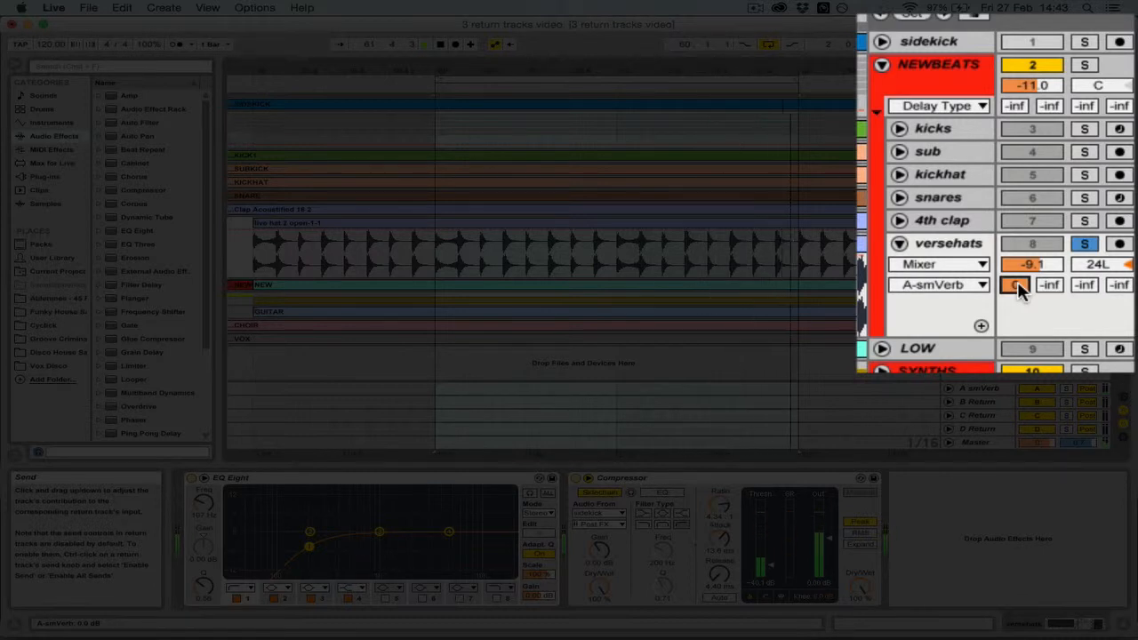
drag(1017, 281, 1017, 281)
drag(1018, 286, 1017, 297)
key(XF86AudioRaiseVolume)
key(space)
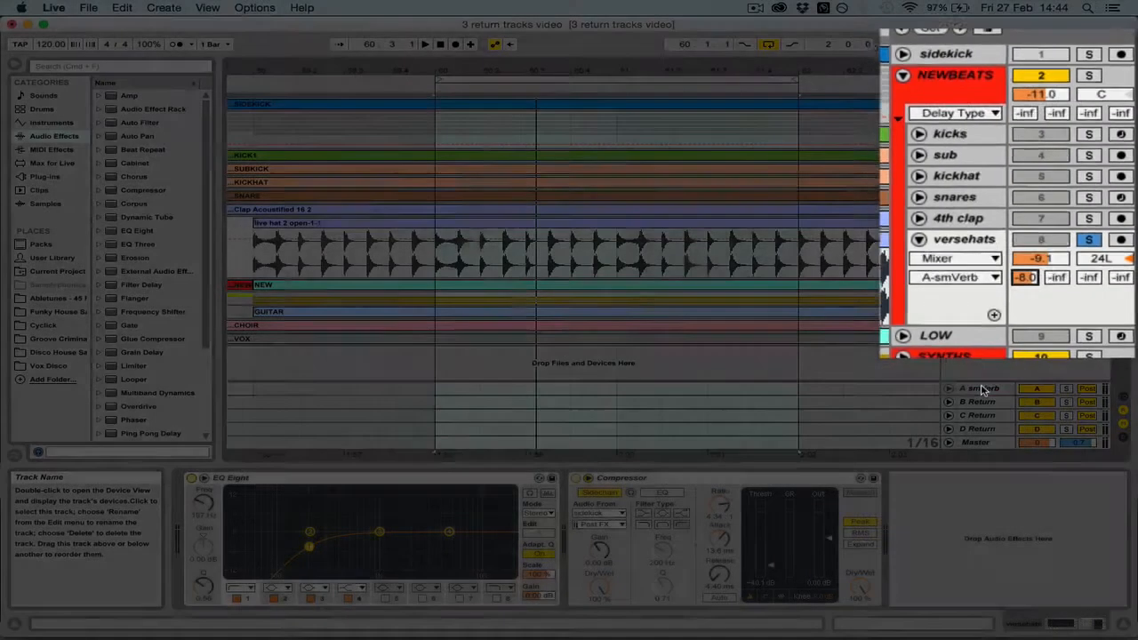
Compare the soloed versehats with the smVerb Reverb switched off and on during playback, and unsolo the track
click(982, 389)
key(space)
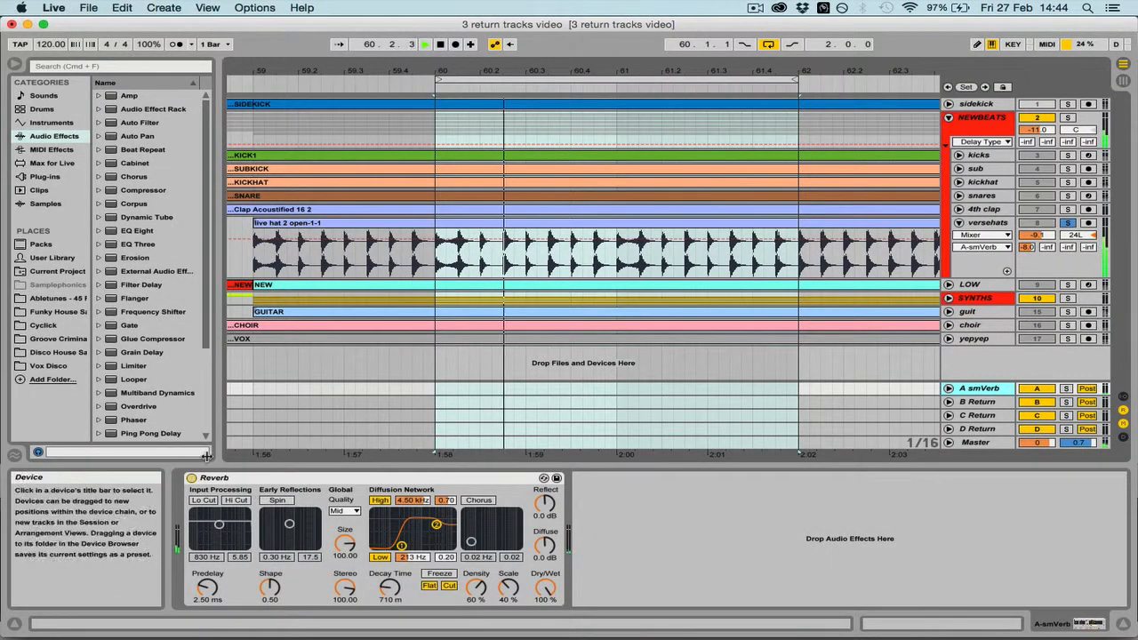
click(193, 479)
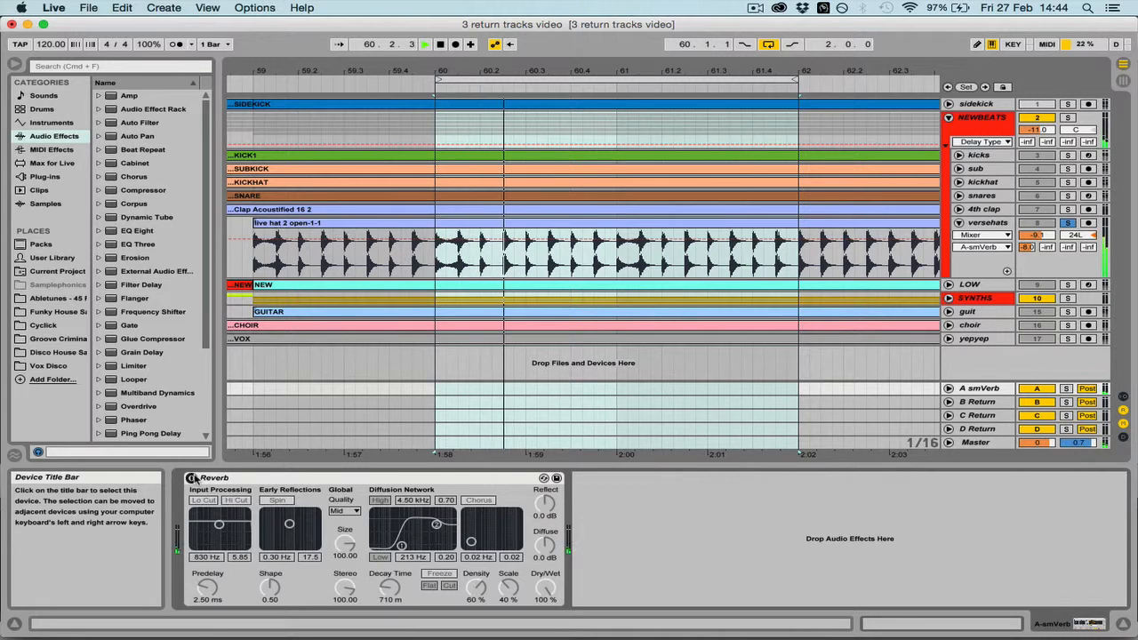
click(192, 478)
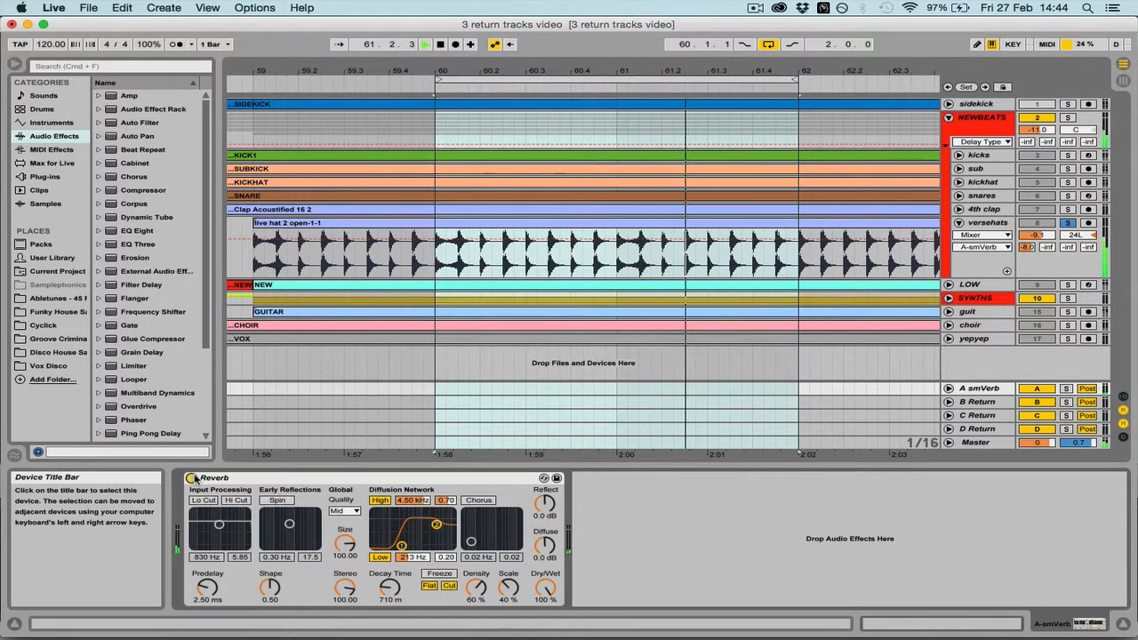
key(space)
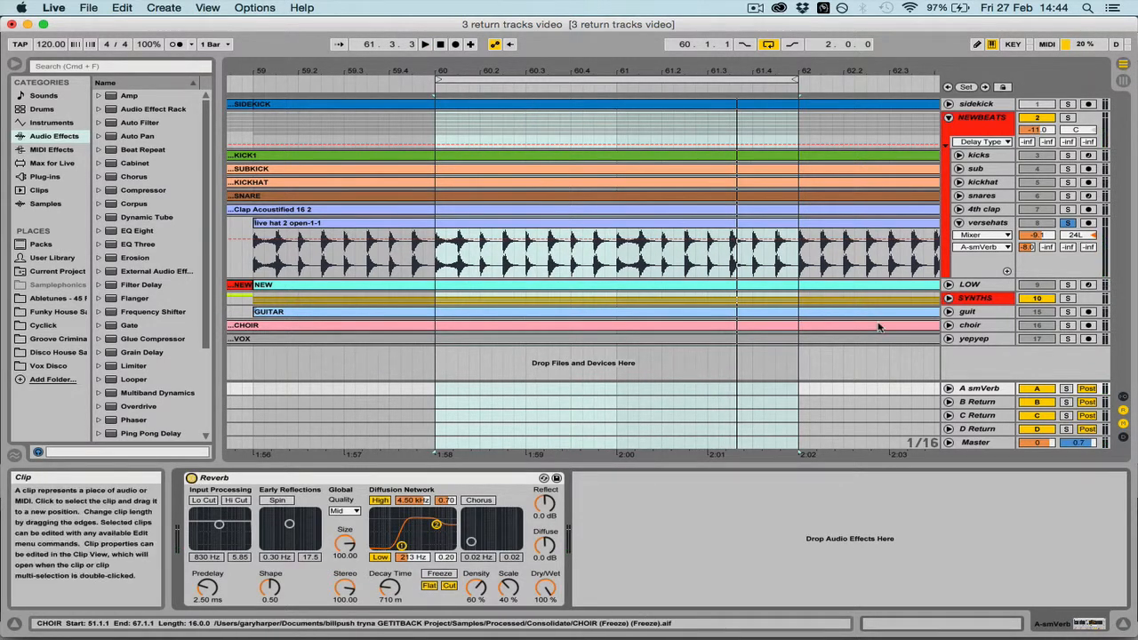
click(1070, 222)
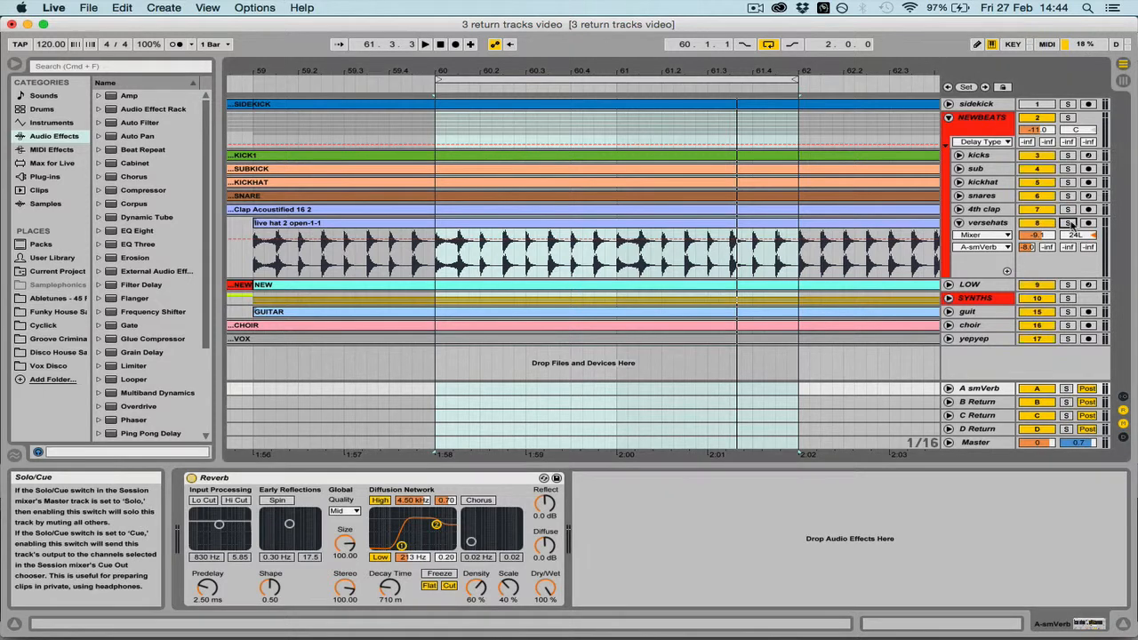
Copy the Reverb device from the A smVerb return and paste it onto return track B
click(979, 402)
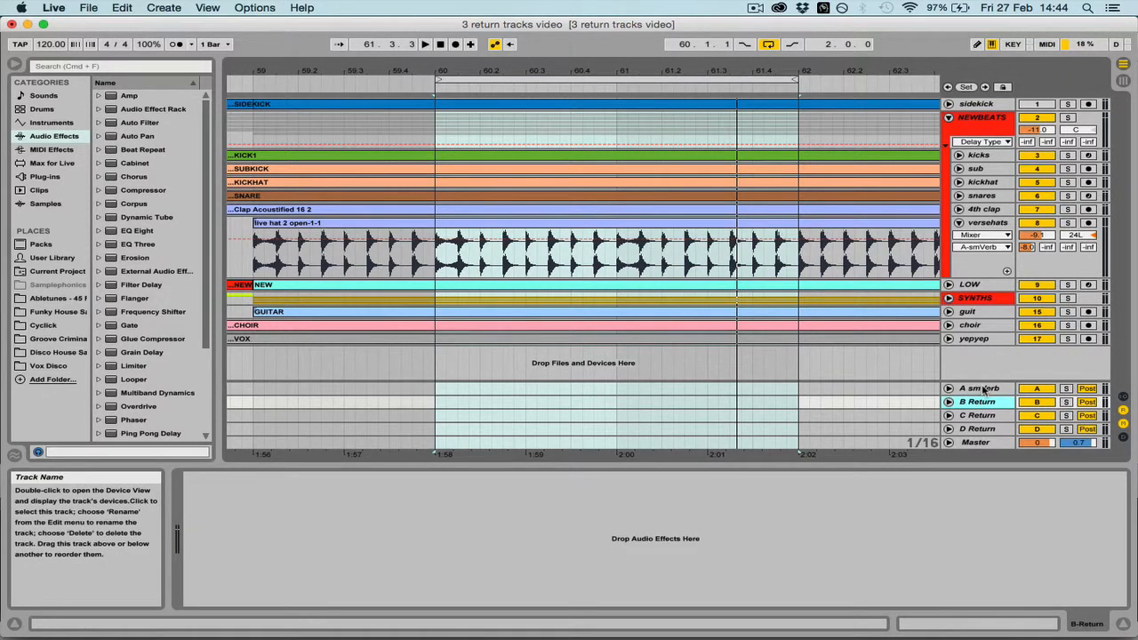
click(984, 389)
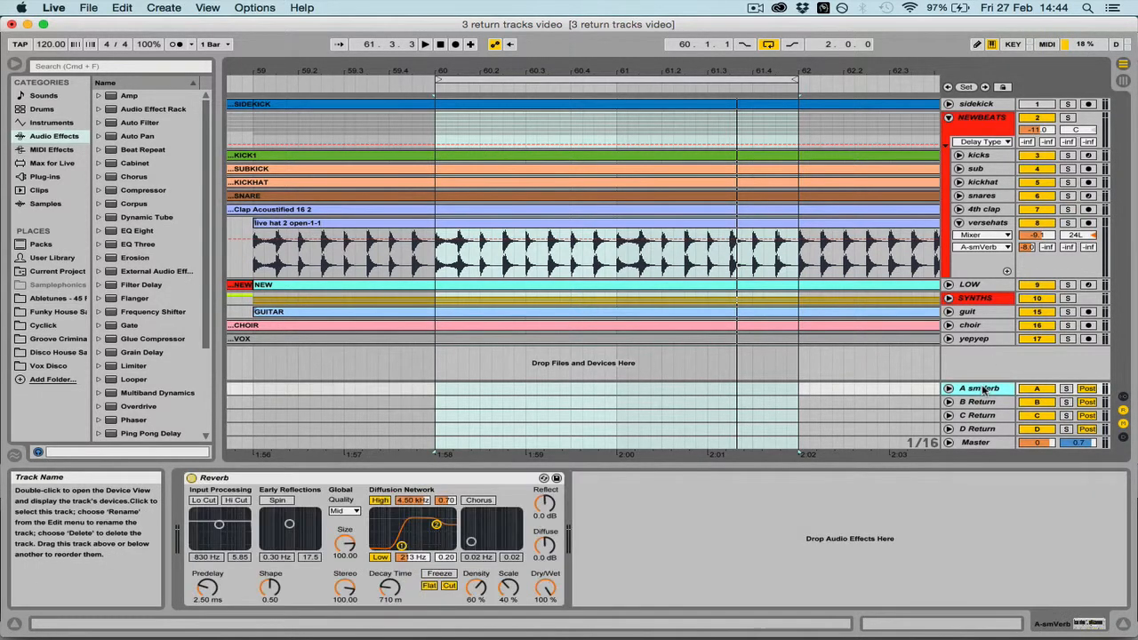
click(385, 481)
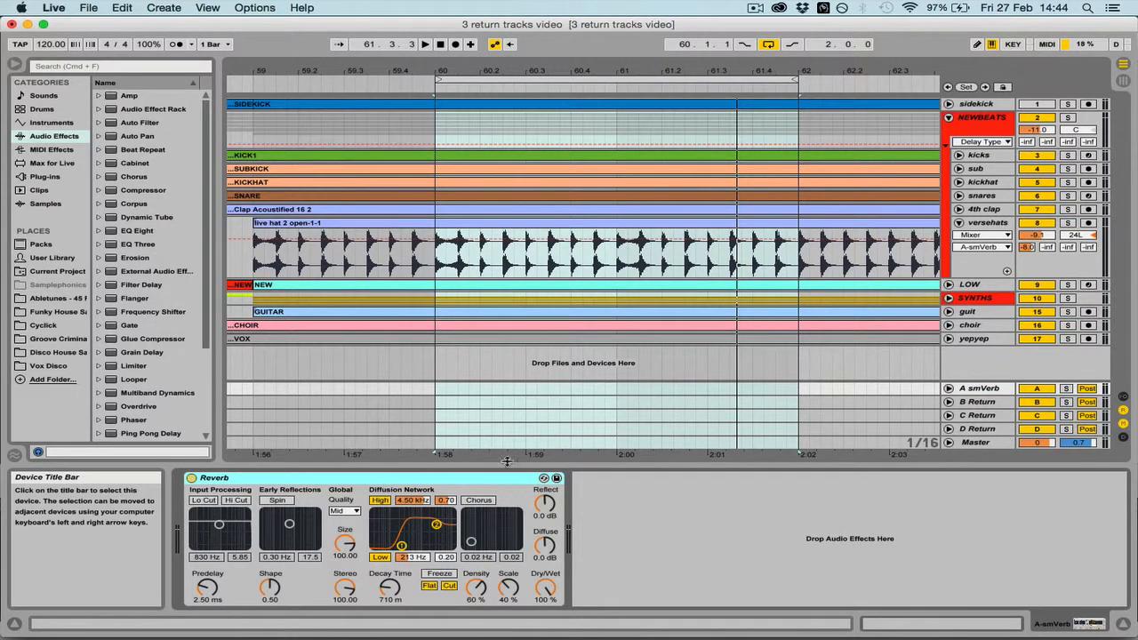
click(980, 403)
click(277, 529)
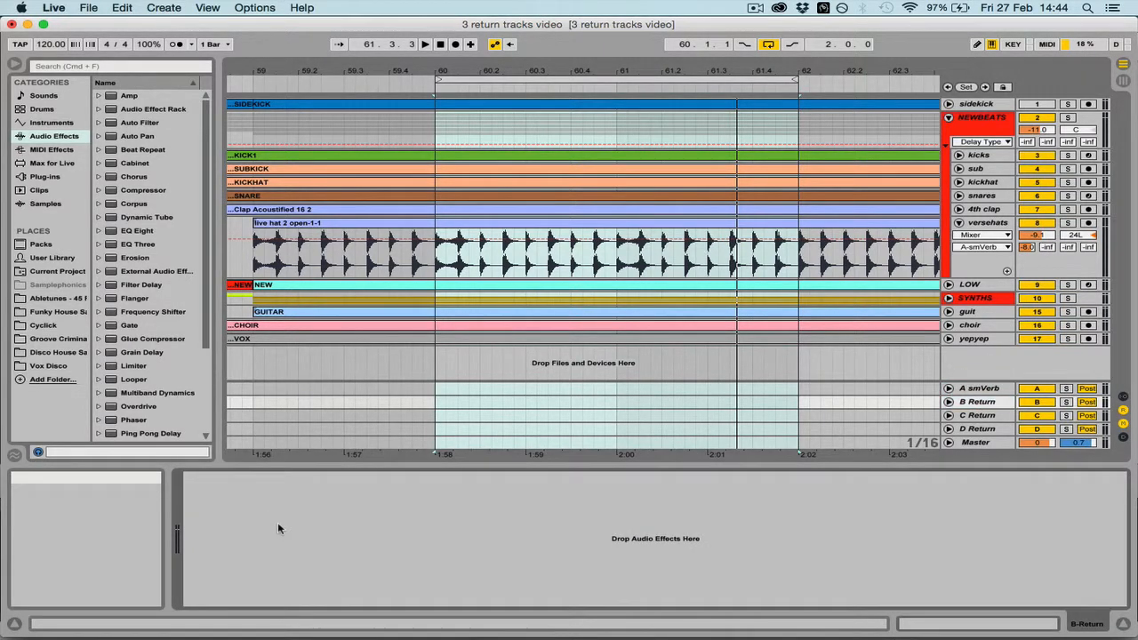
key(super+v)
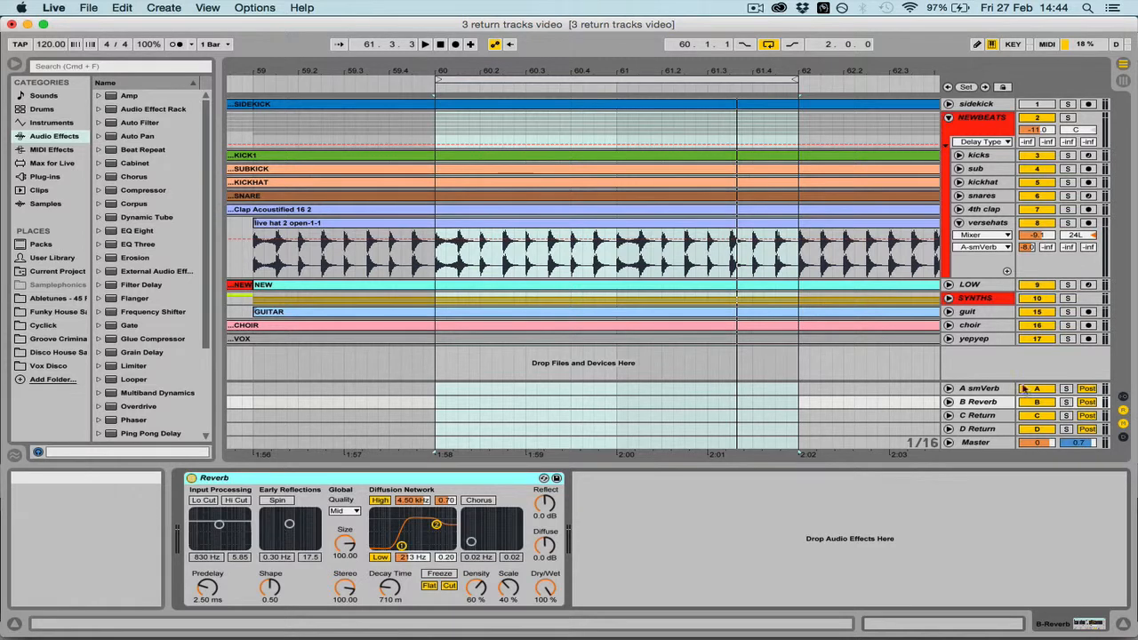
Rename return track B as medVerb and set its Reverb's Decay Time to 1.53 s
click(980, 406)
key(super+r)
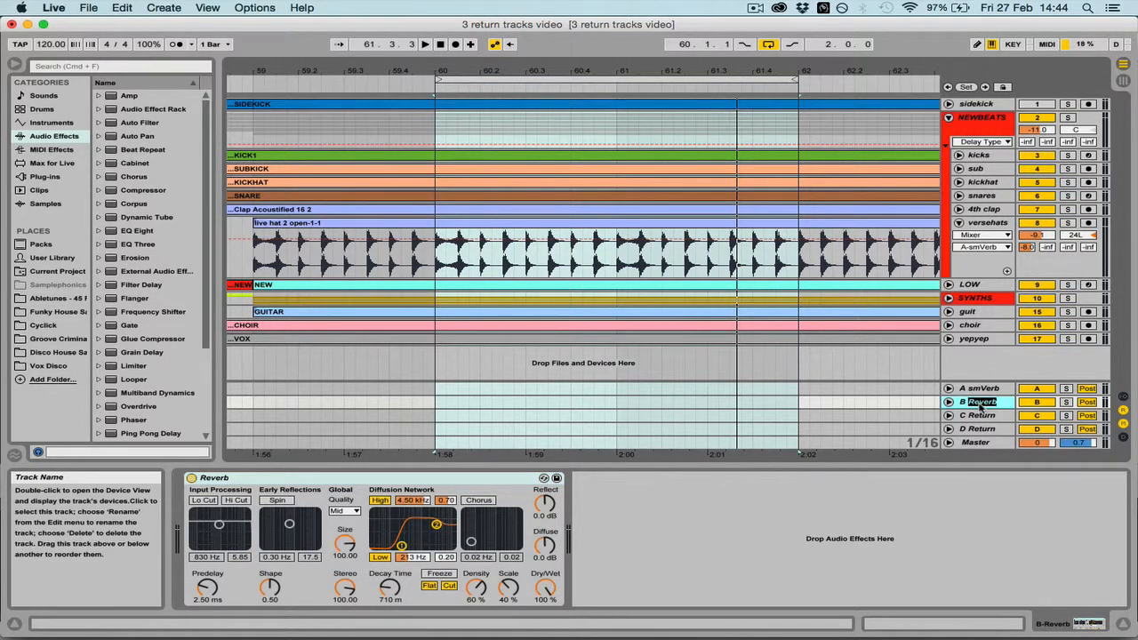
text(medV)
key(Return)
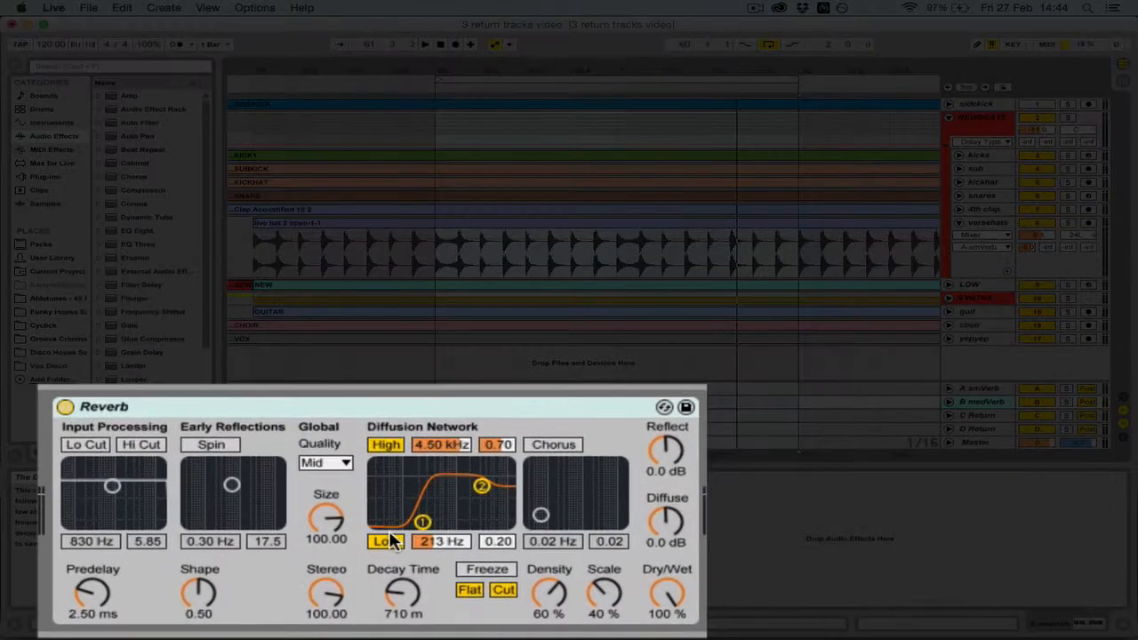
click(402, 586)
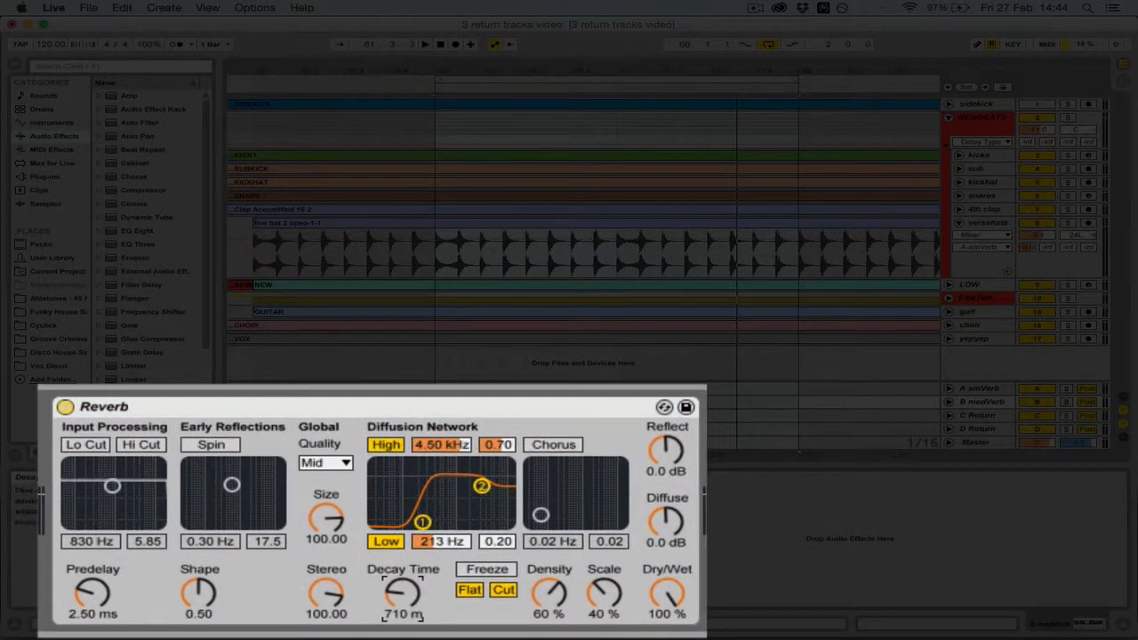
drag(402, 587, 402, 560)
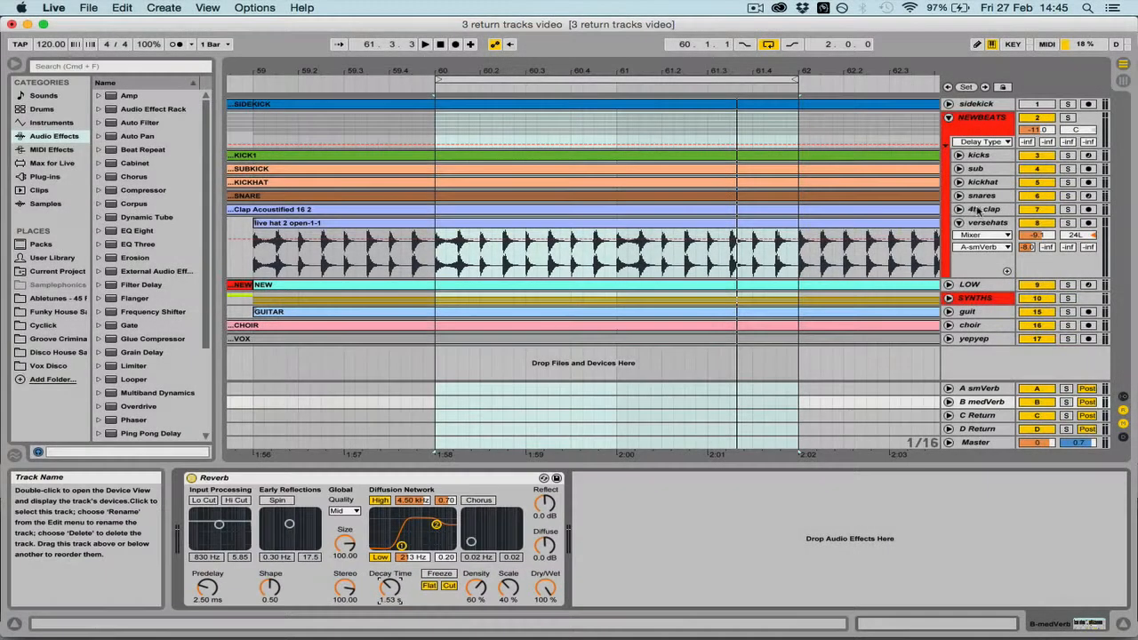
Fold the versehats track, unfold the snares and 4th clap tracks, and select both of them together
click(959, 223)
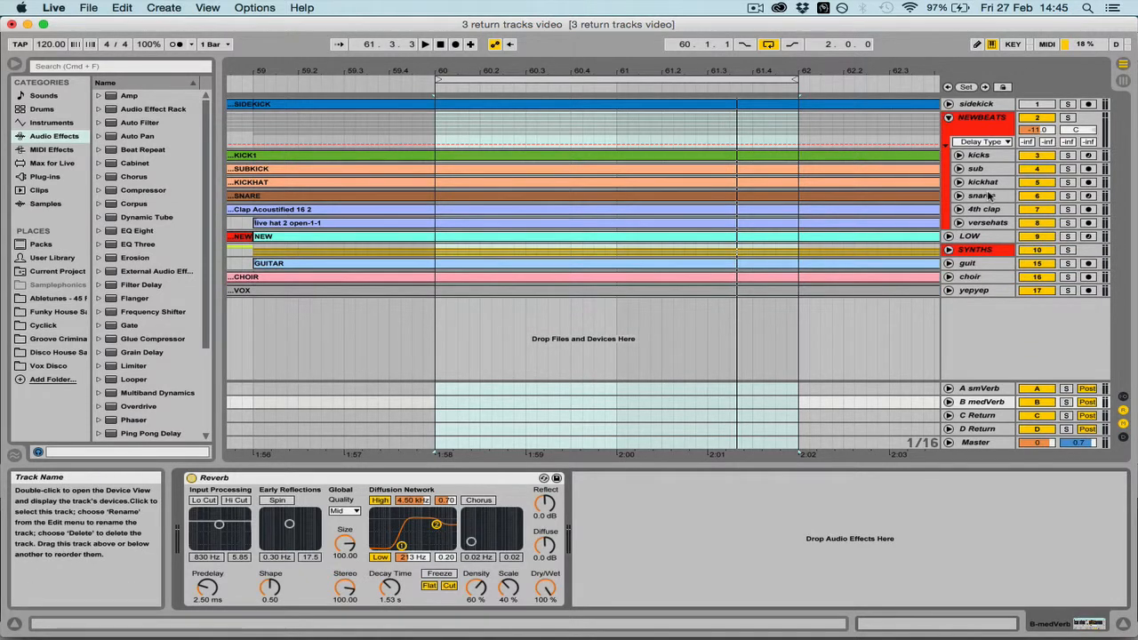
click(959, 209)
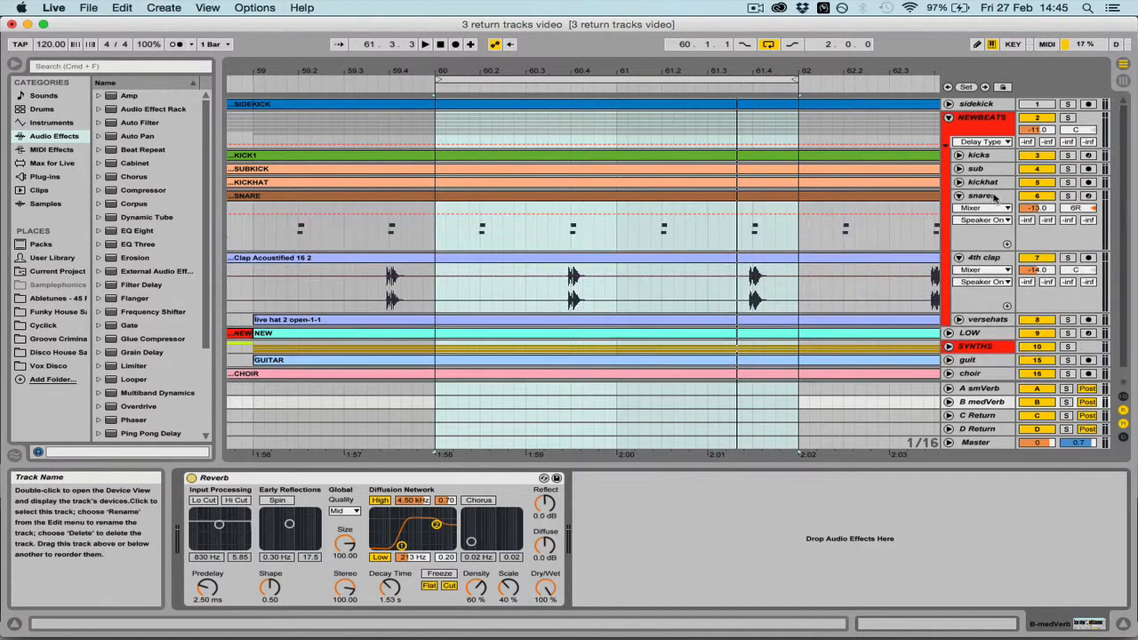
click(959, 195)
click(987, 195)
click(989, 259)
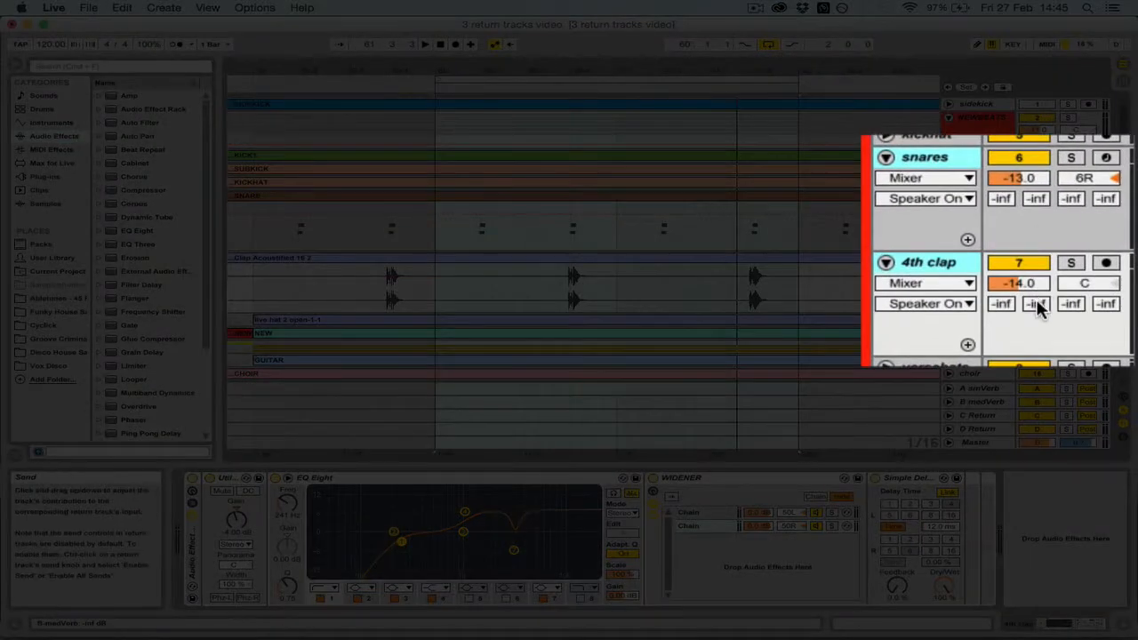
Solo the selected snares and 4th clap tracks and set their B-medVerb sends to -9.7 dB during playback
click(1072, 158)
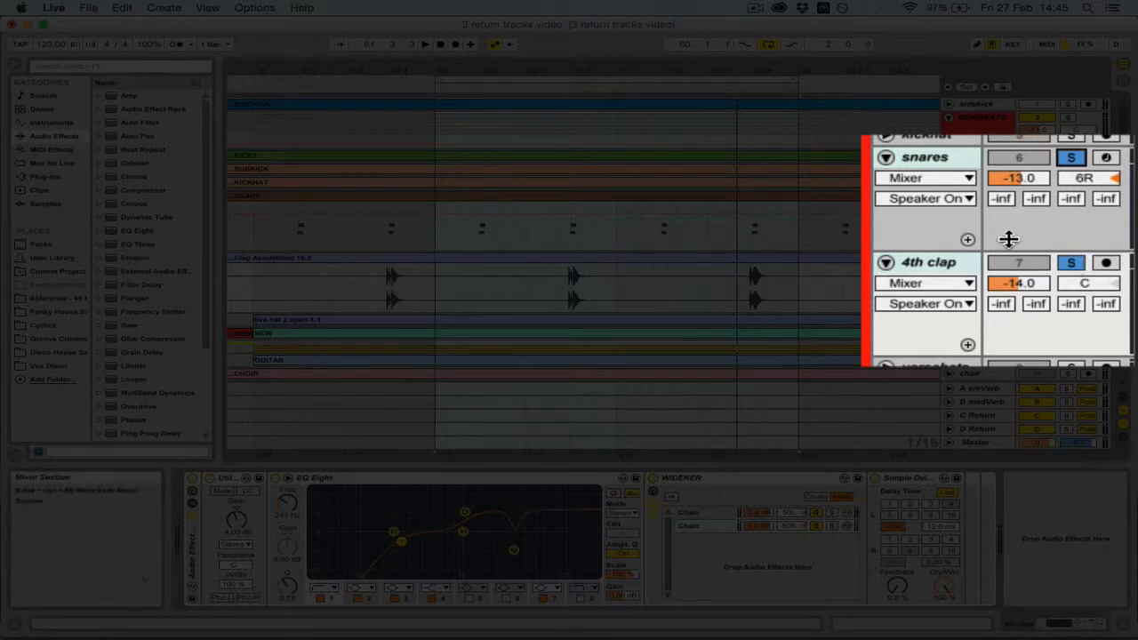
click(1036, 198)
drag(1036, 199, 1036, 157)
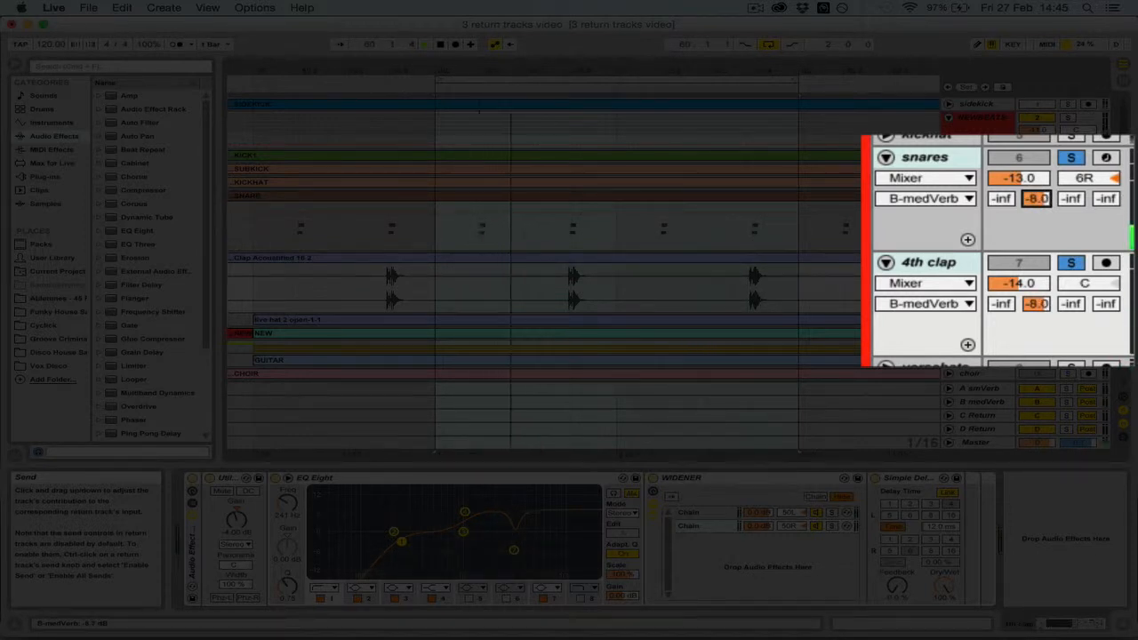
mouse_move(1036, 198)
mouse_down()
mouse_move(1036, 187)
mouse_move(1036, 199)
mouse_up()
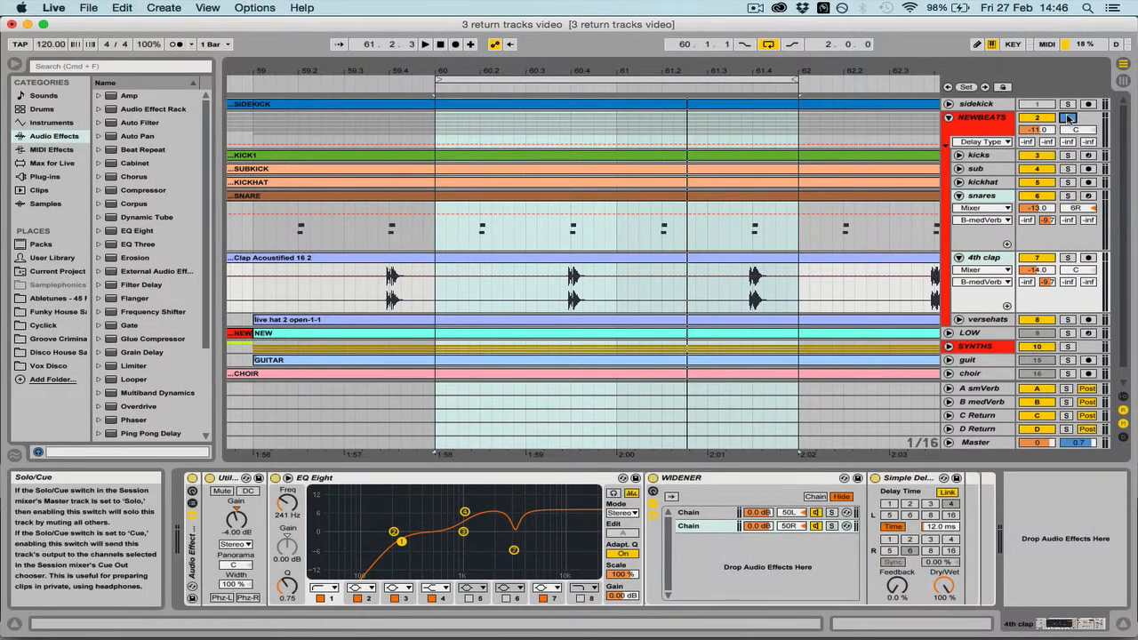
Select the smVerb and medVerb returns and compare the soloed NEWBEATS group with both returns off and on during playback
click(983, 389)
shift+click(989, 404)
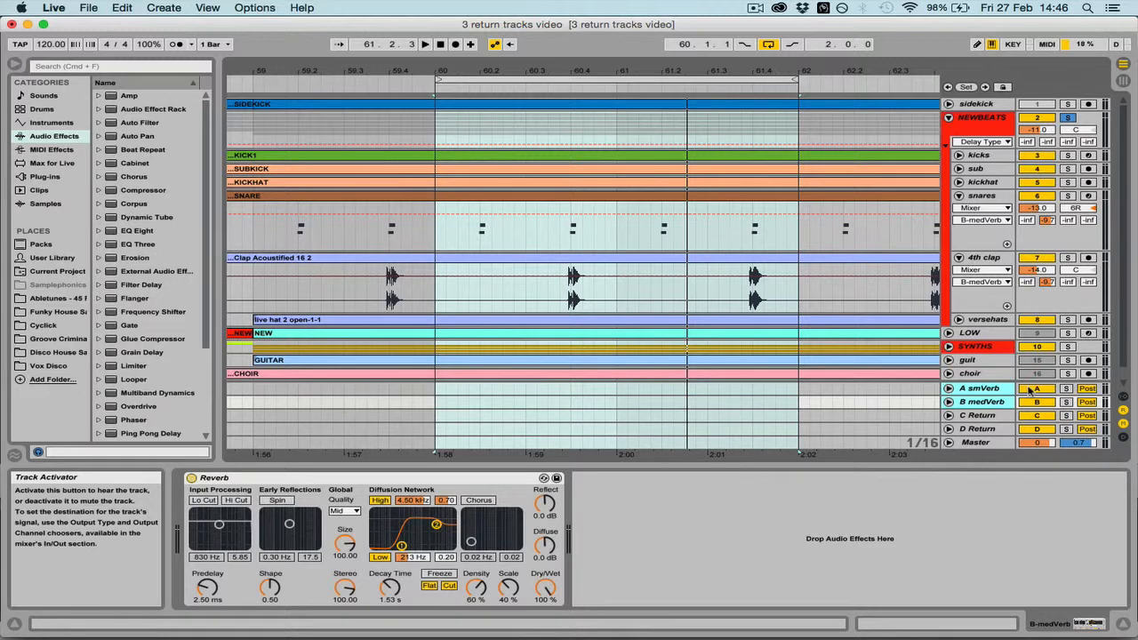
key(space)
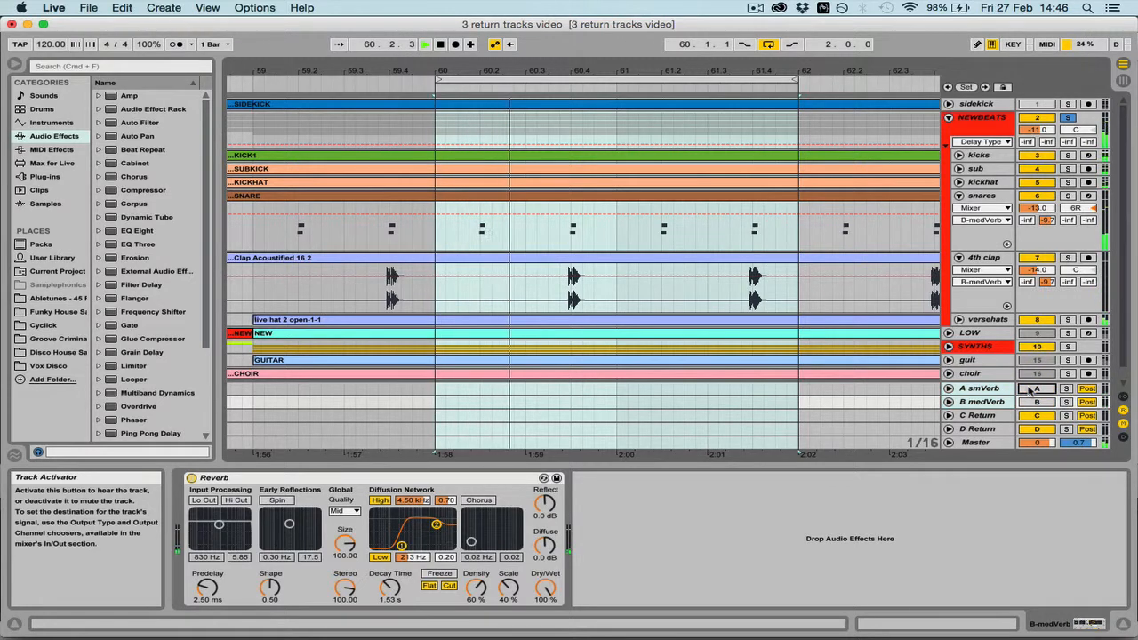
click(1037, 388)
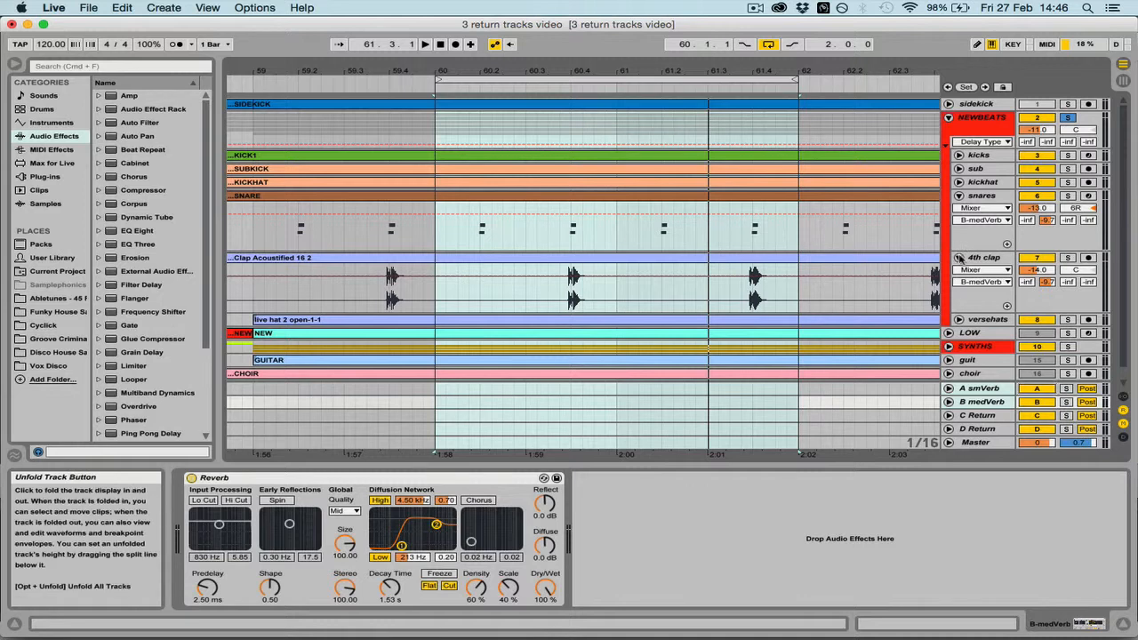
Fold the 4th clap and snares tracks and the NEWBEATS group, and unsolo the group
click(958, 257)
click(958, 196)
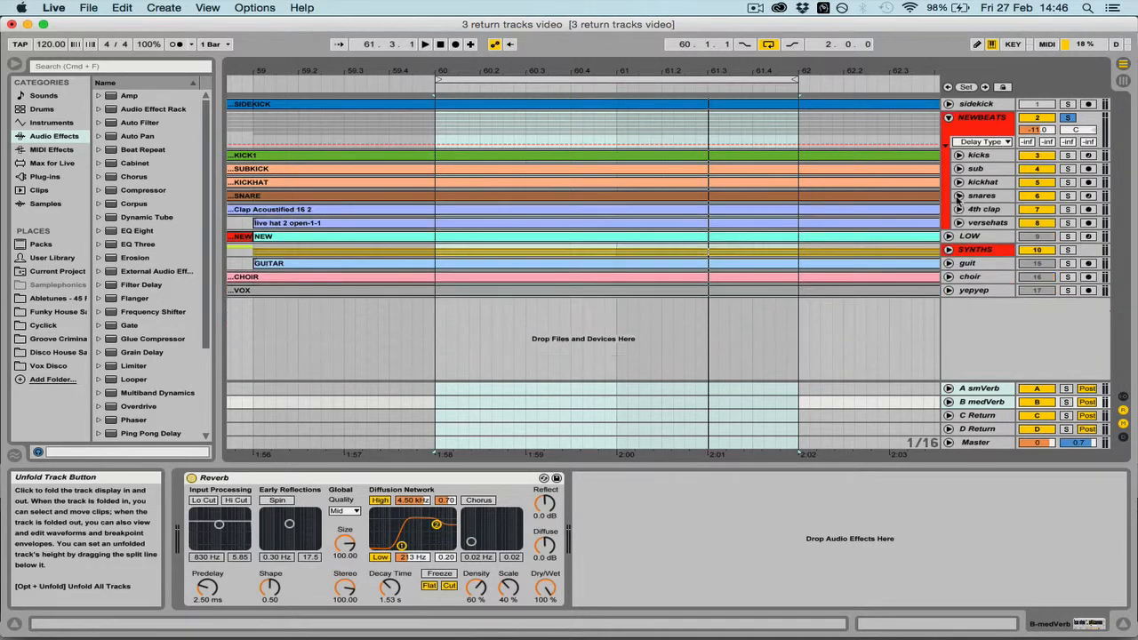
click(949, 121)
click(979, 143)
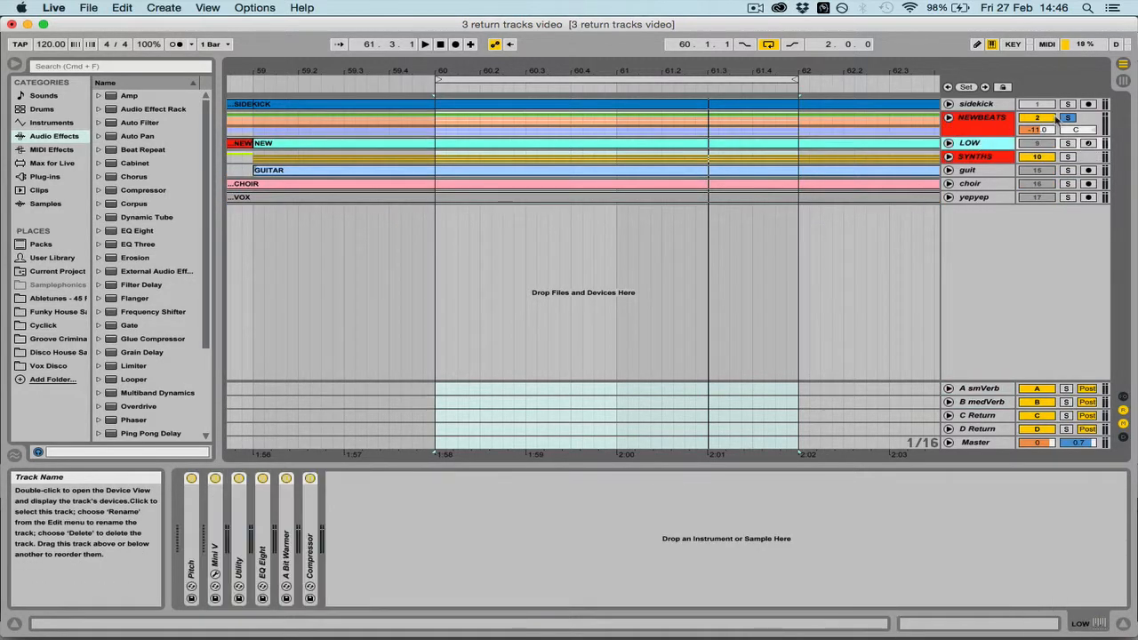
click(1067, 117)
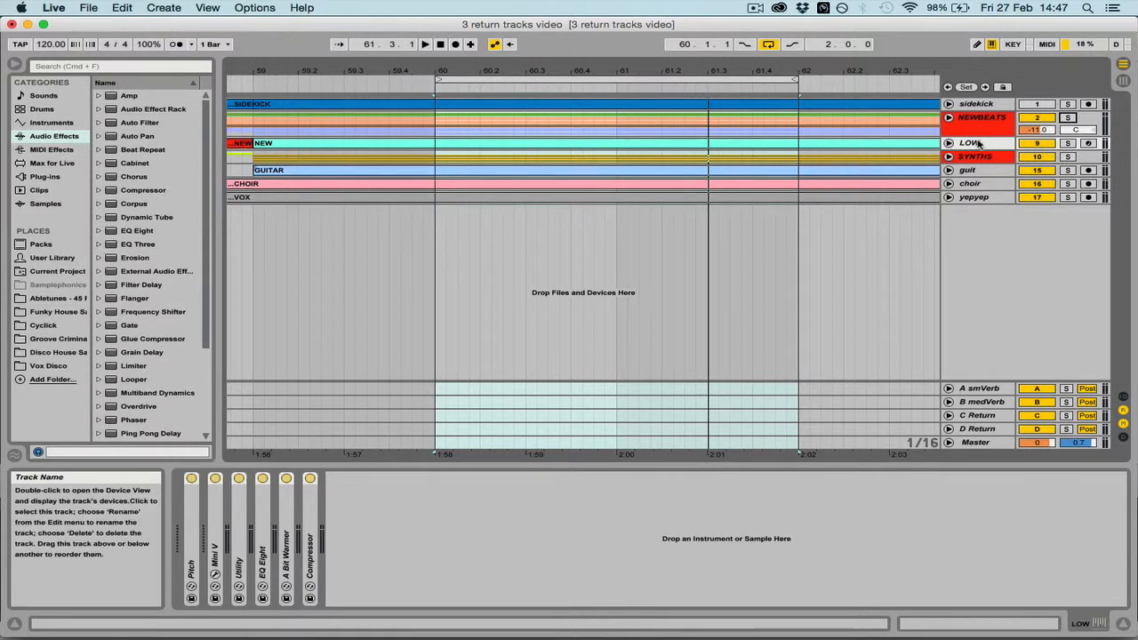
Solo the LOW track to audition it, and clear its solo
click(1069, 143)
key(space)
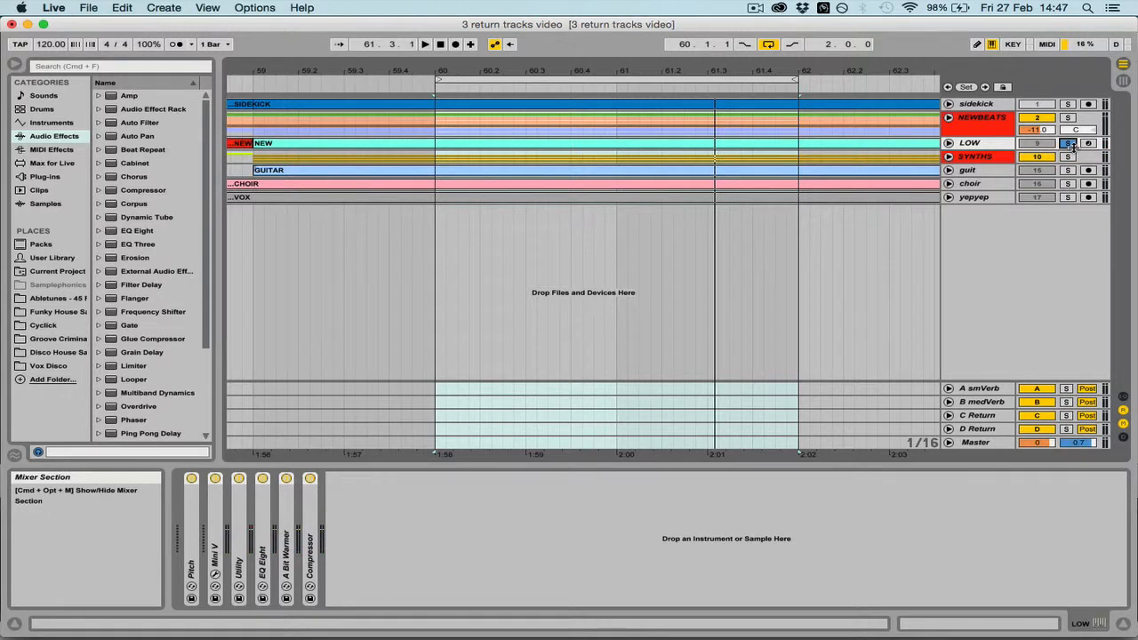
click(1071, 145)
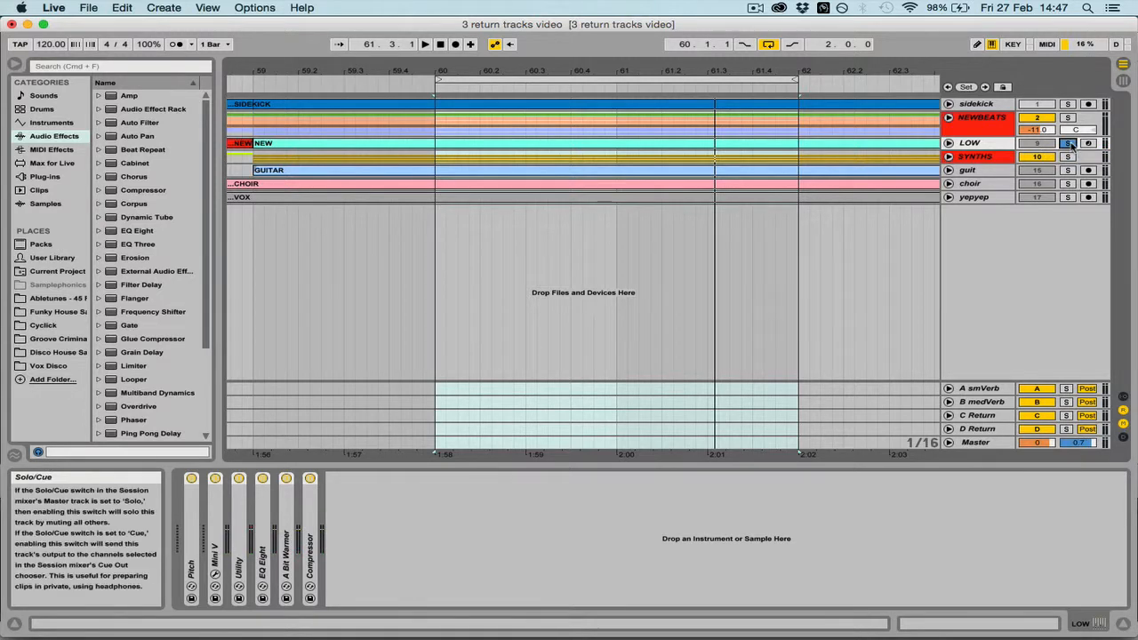
Select and solo the SYNTHS group and audition it briefly
click(977, 171)
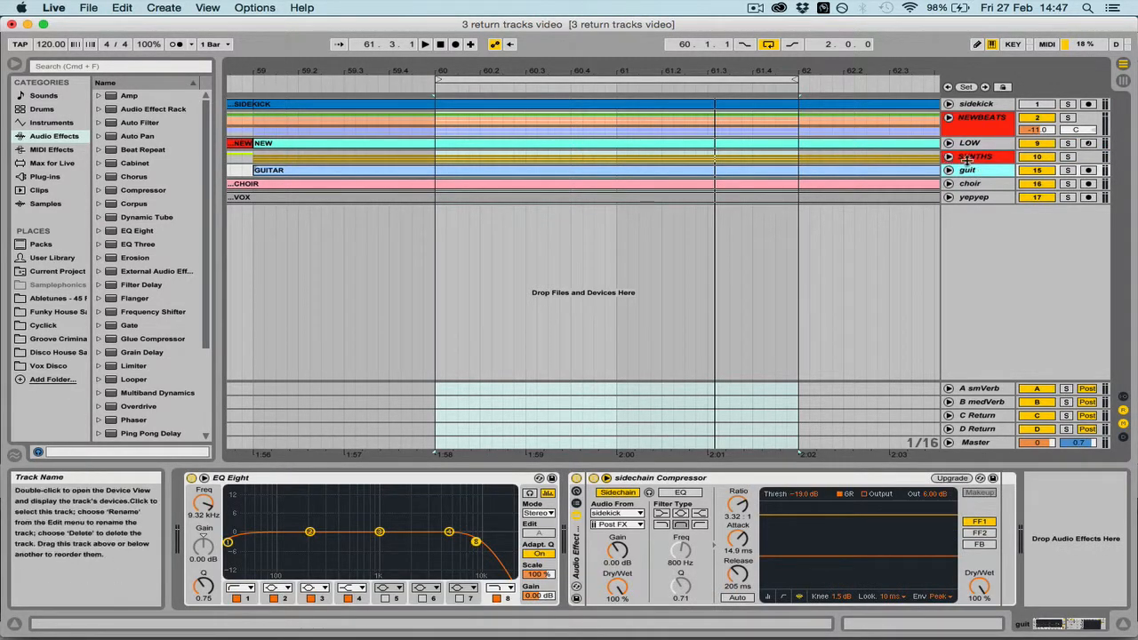
click(975, 160)
click(1069, 157)
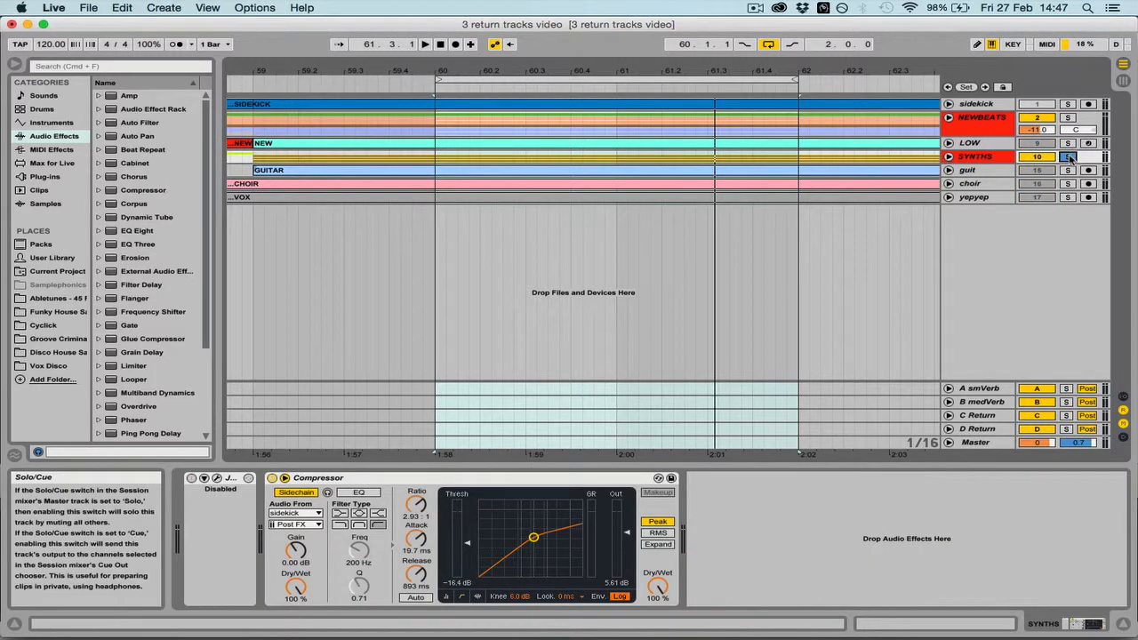
key(space)
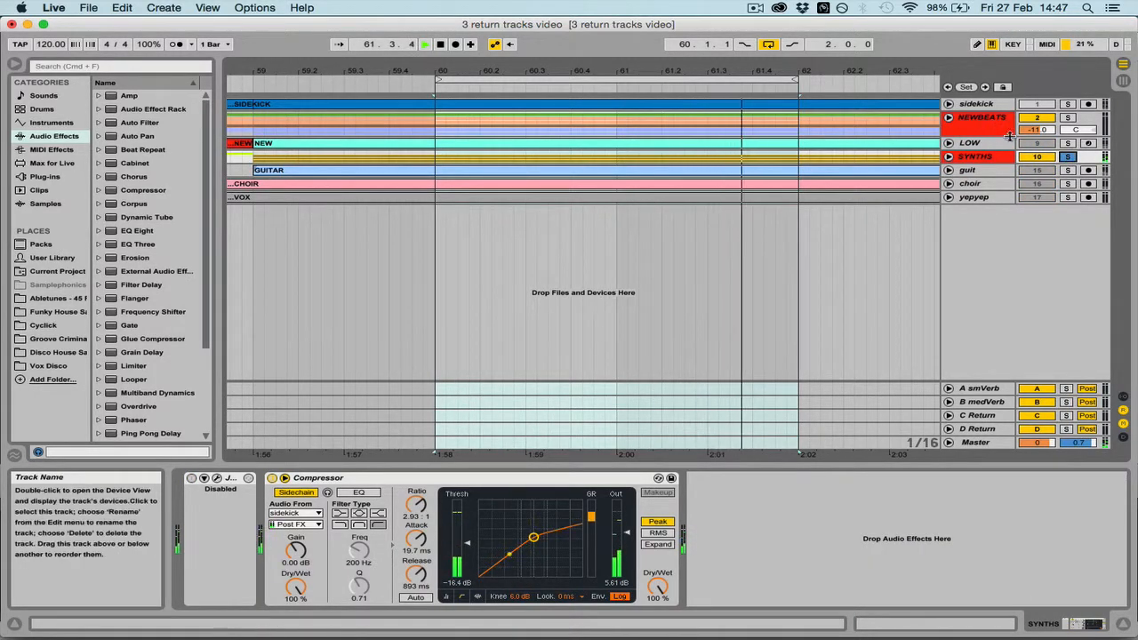
key(space)
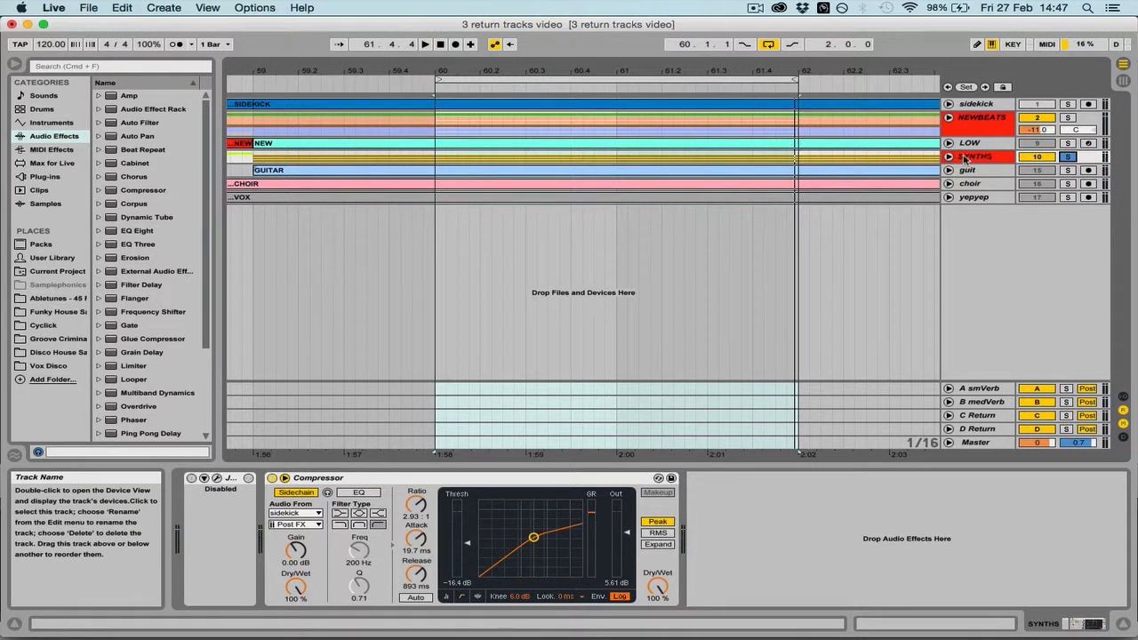
Unfold the SYNTHS group and audition its stabs, hiss and keys tracks by soloing each in turn
click(949, 156)
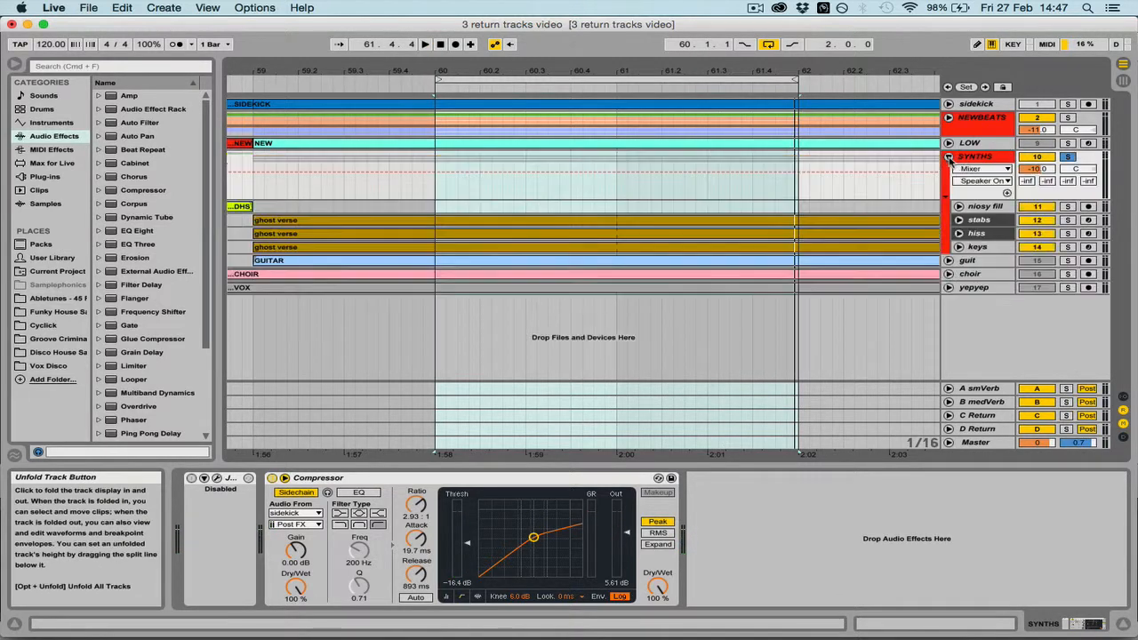
click(981, 219)
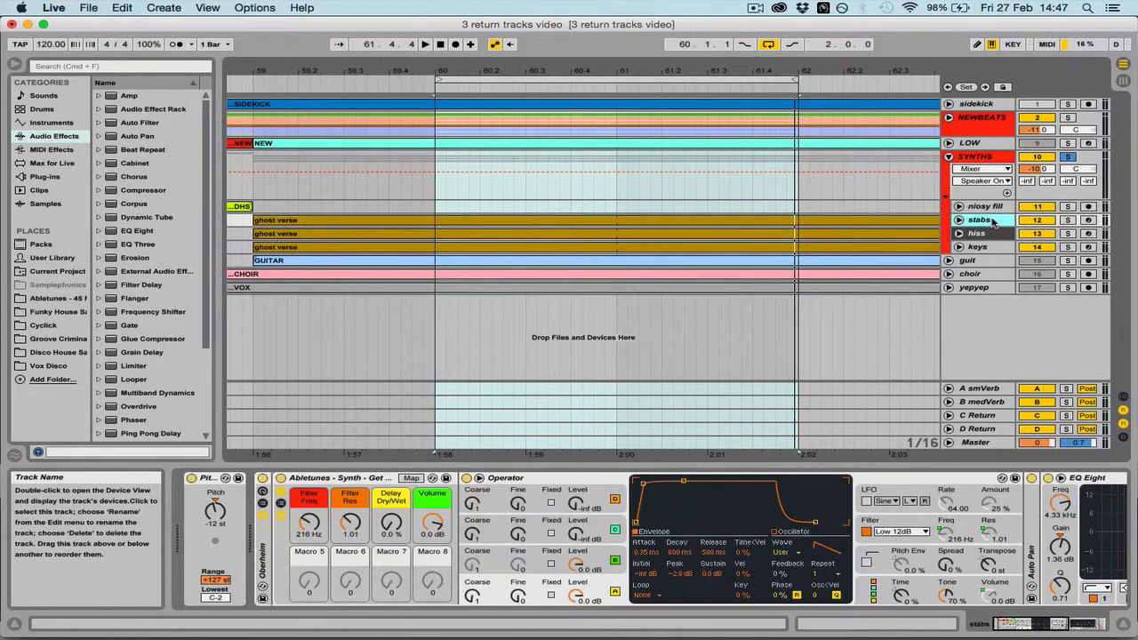
click(1067, 220)
key(space)
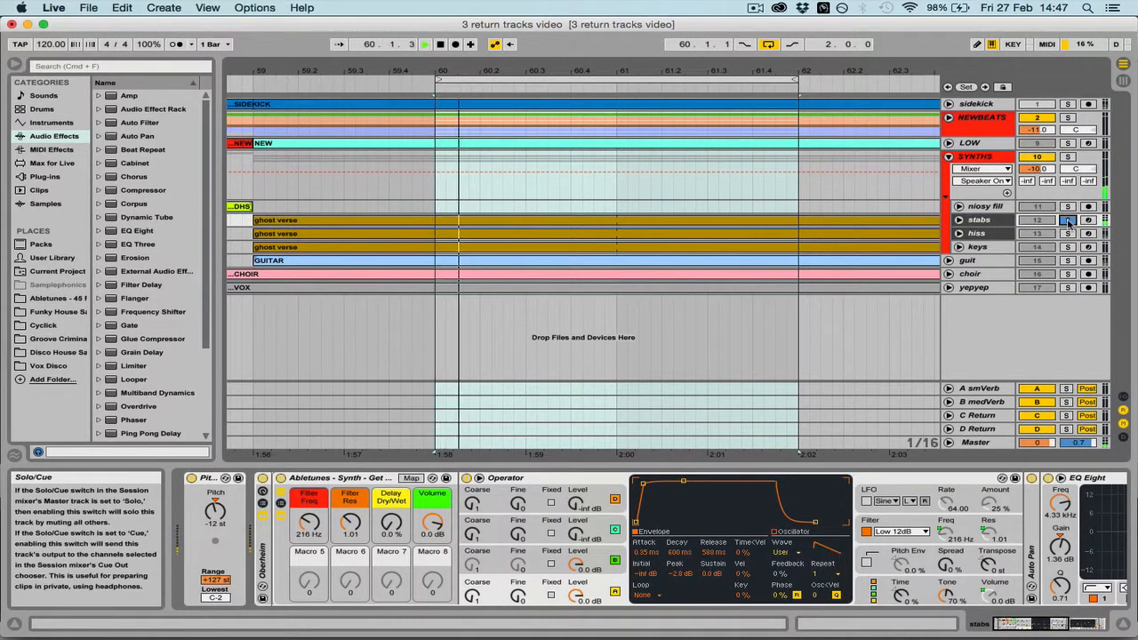
click(1068, 233)
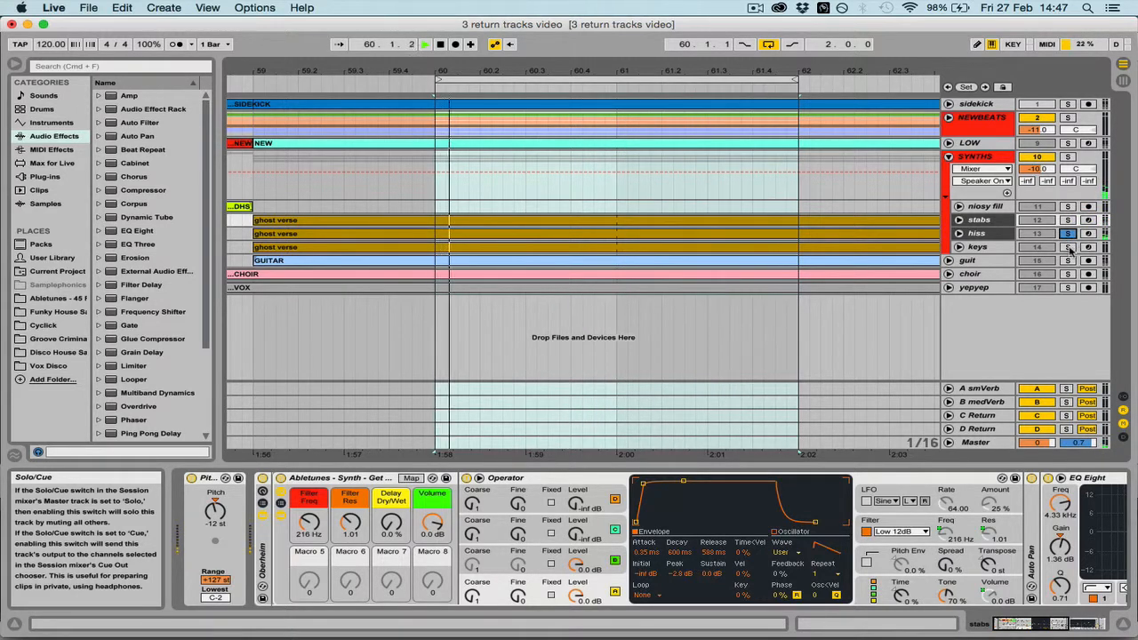
click(1068, 247)
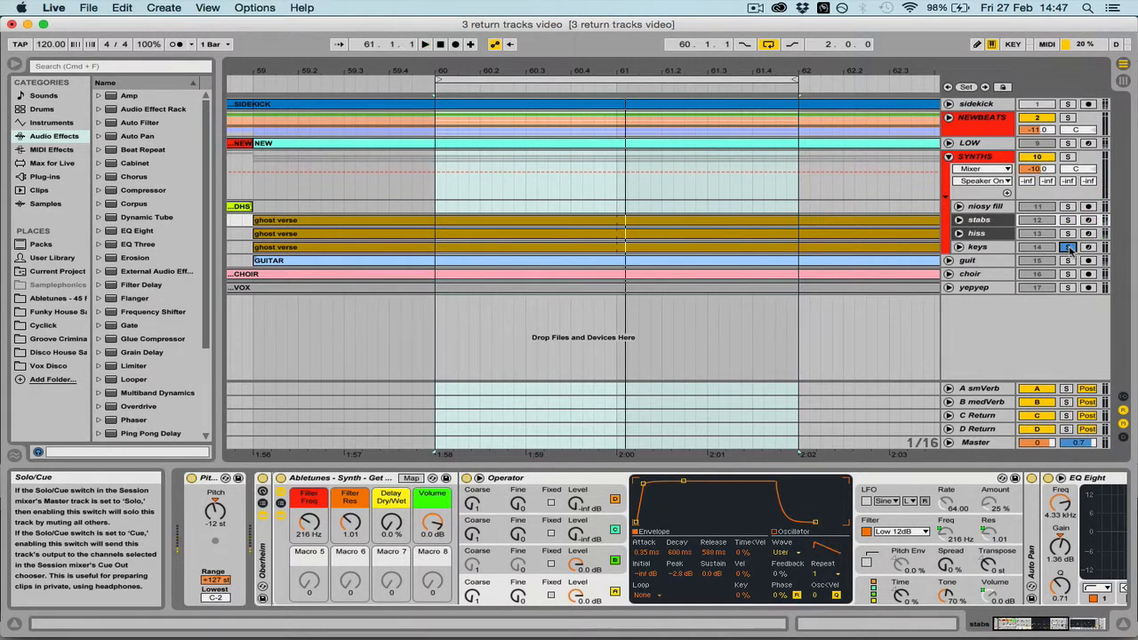
key(space)
Delete the keys track from the SYNTHS group and solo the stabs track
click(994, 246)
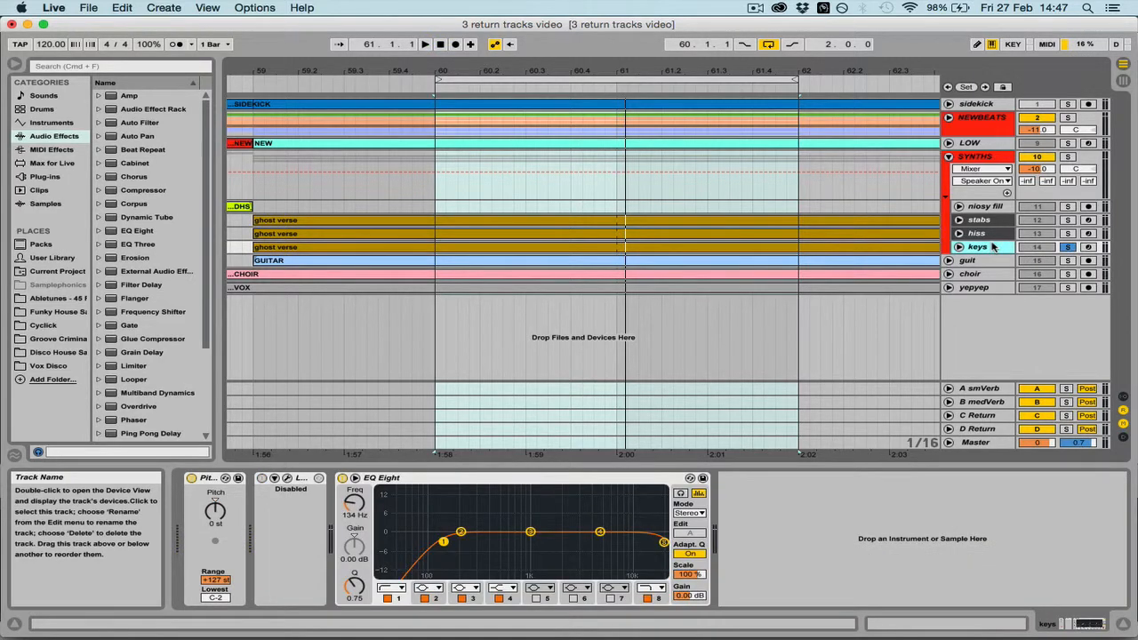
key(Delete)
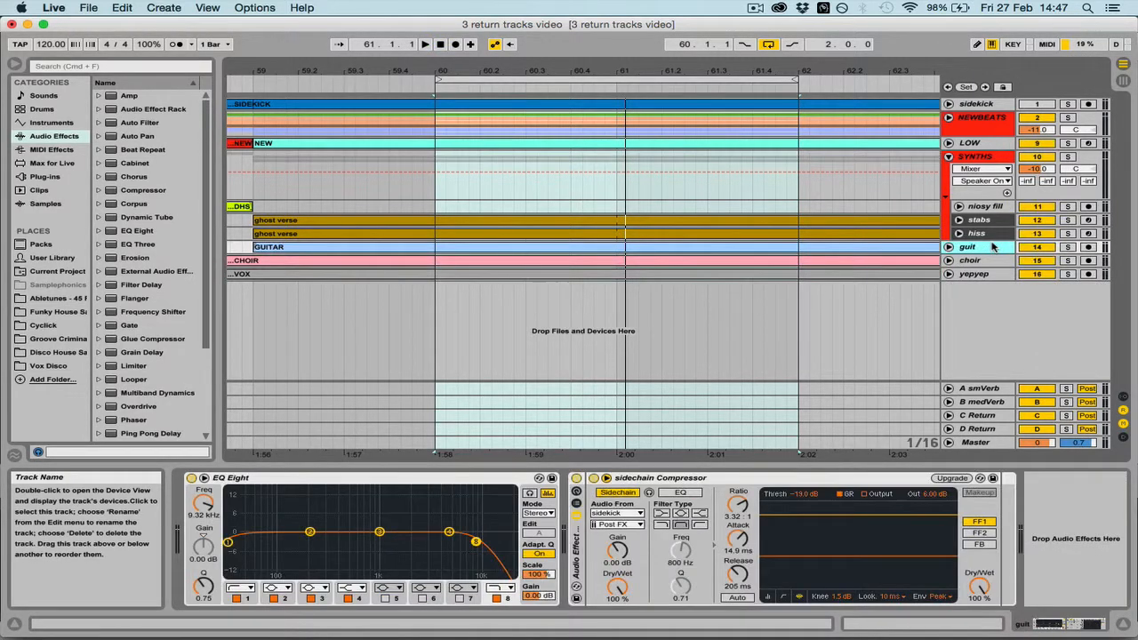
click(1068, 220)
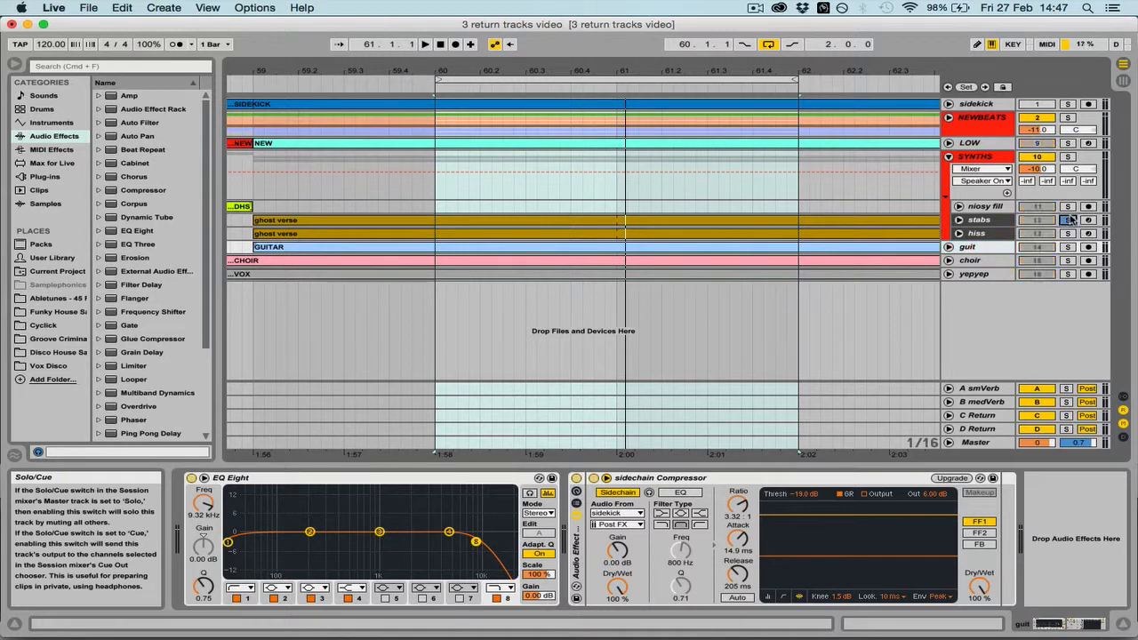
Add the hiss track to the solo alongside stabs, play both and unfold their mixer controls
click(1068, 233)
key(space)
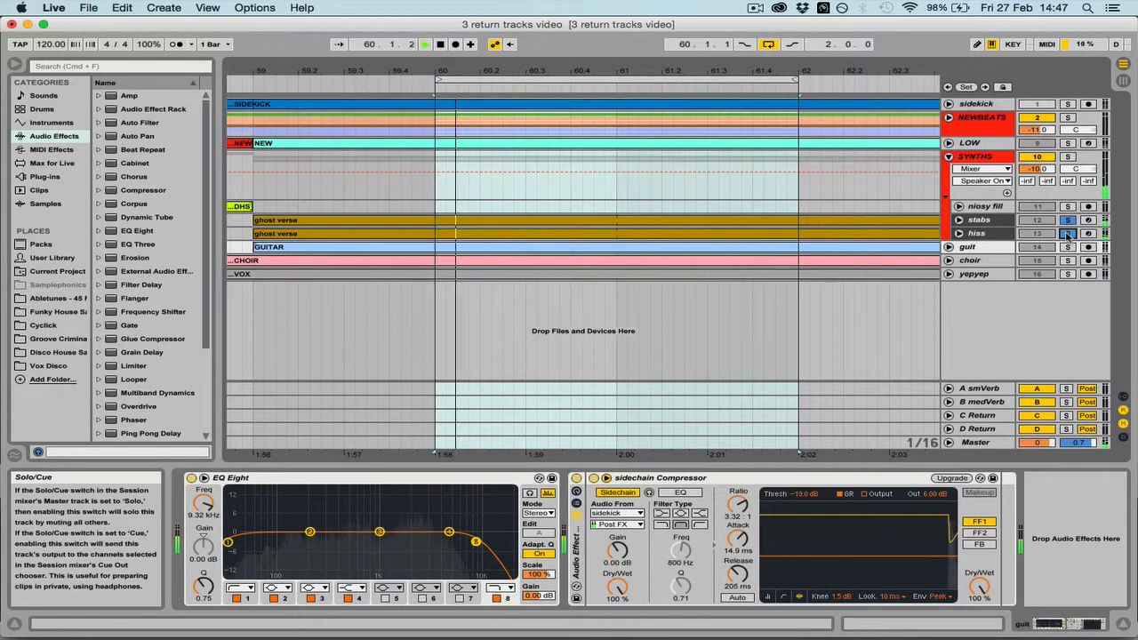
click(959, 220)
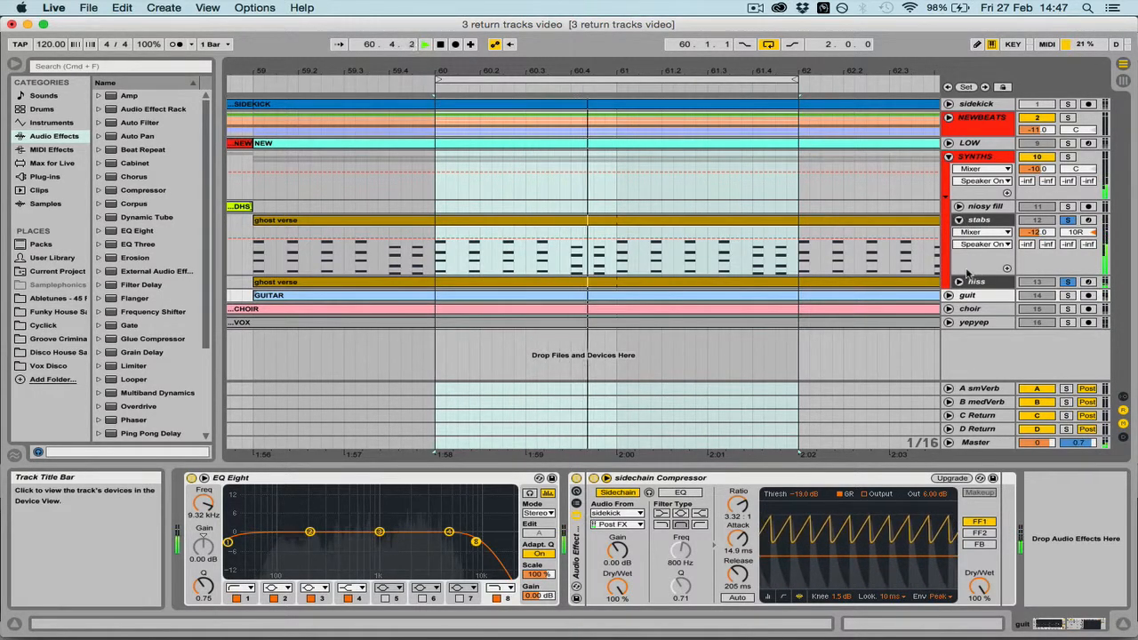
click(958, 281)
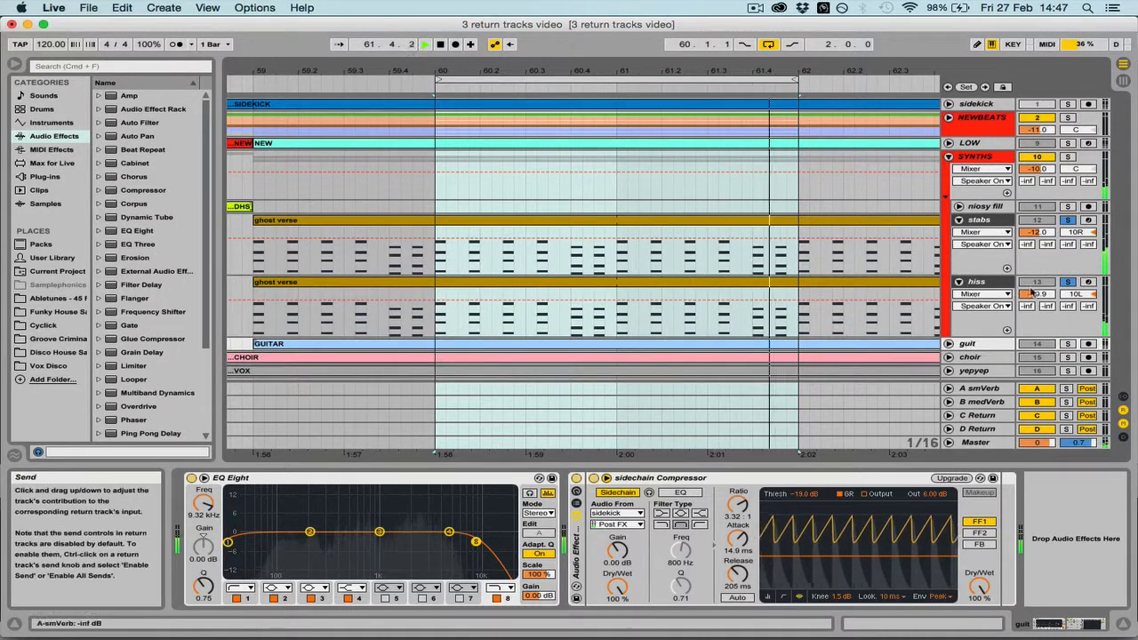
Raise the smVerb send on both the stabs and hiss tracks to about -13 dB
click(979, 219)
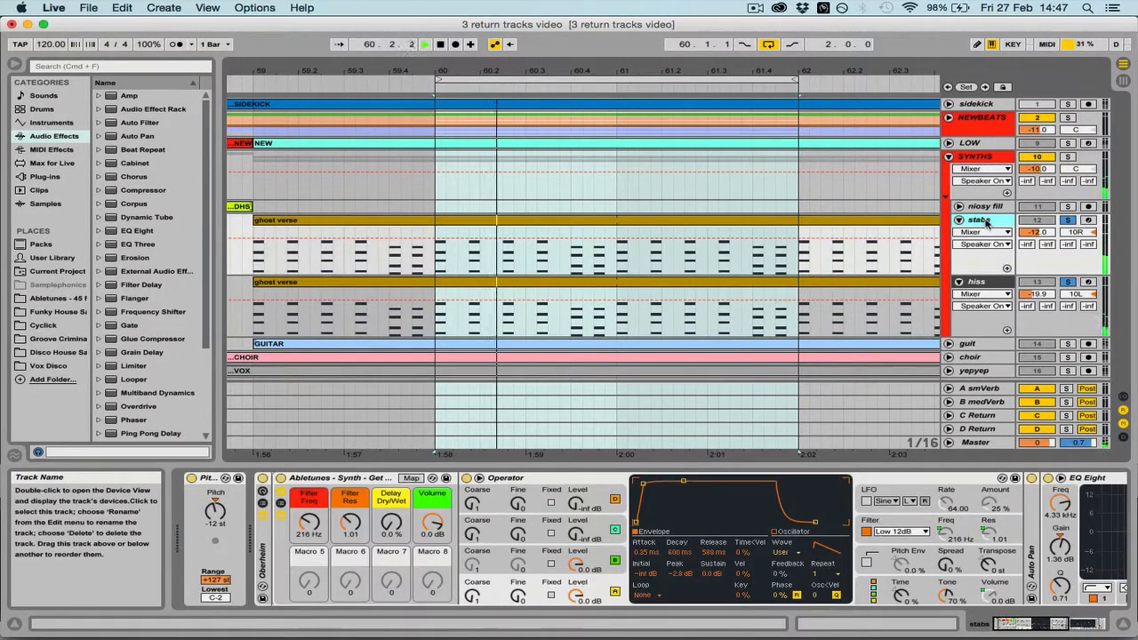
shift+click(990, 281)
drag(1028, 306, 1028, 261)
drag(1001, 328, 1004, 330)
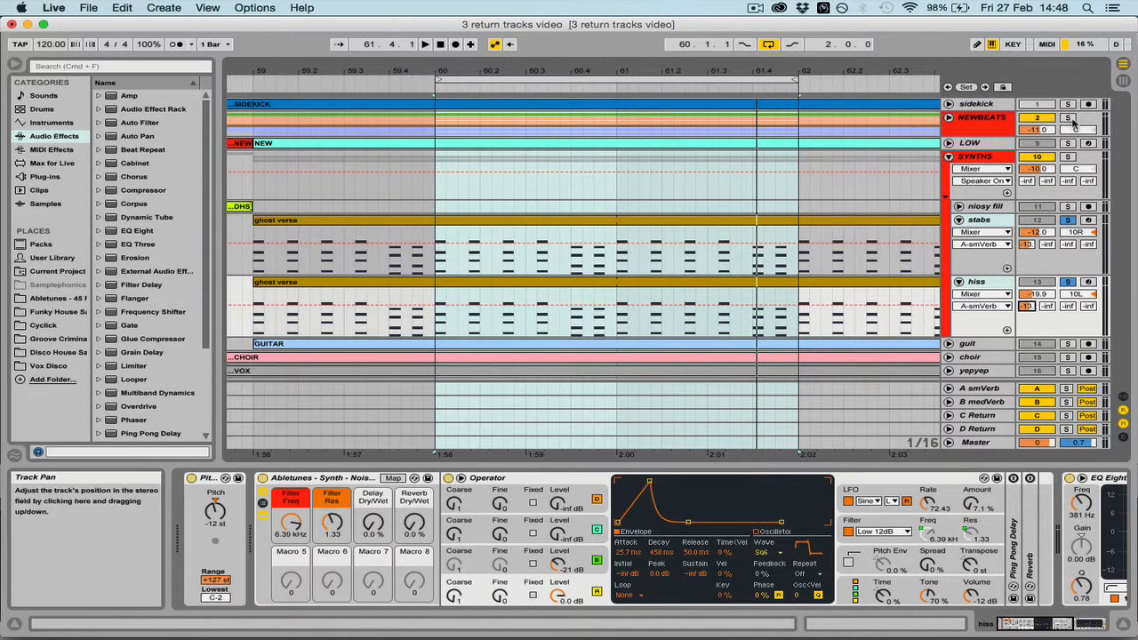
Add the NEWBEATS group to the solo and compare playback with the smVerb and medVerb returns switched off and on
click(1070, 119)
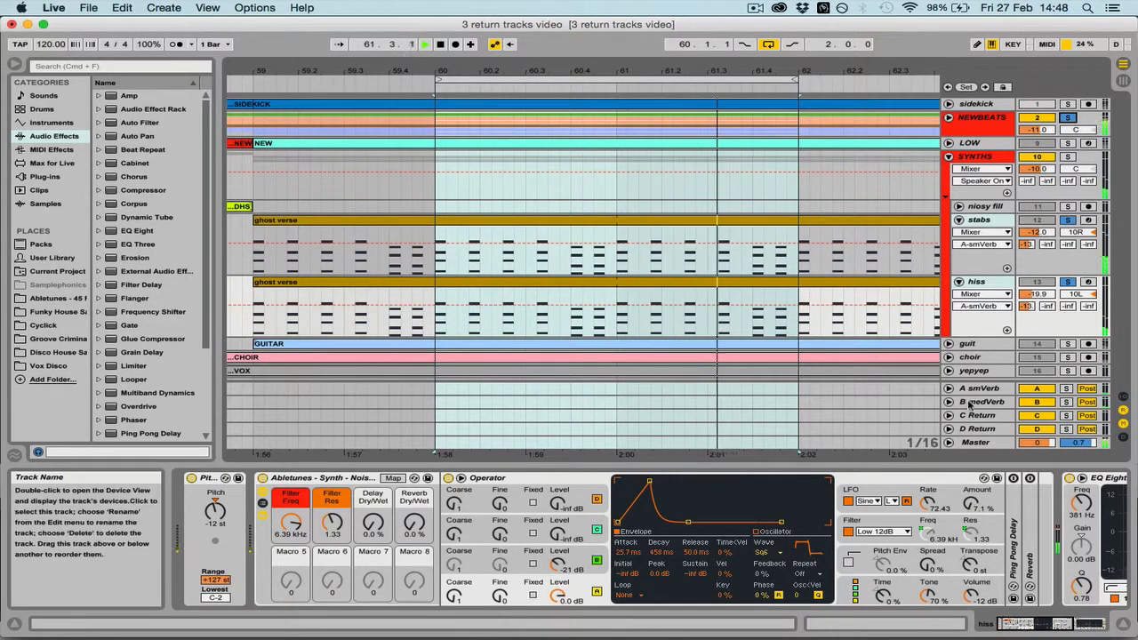
click(987, 390)
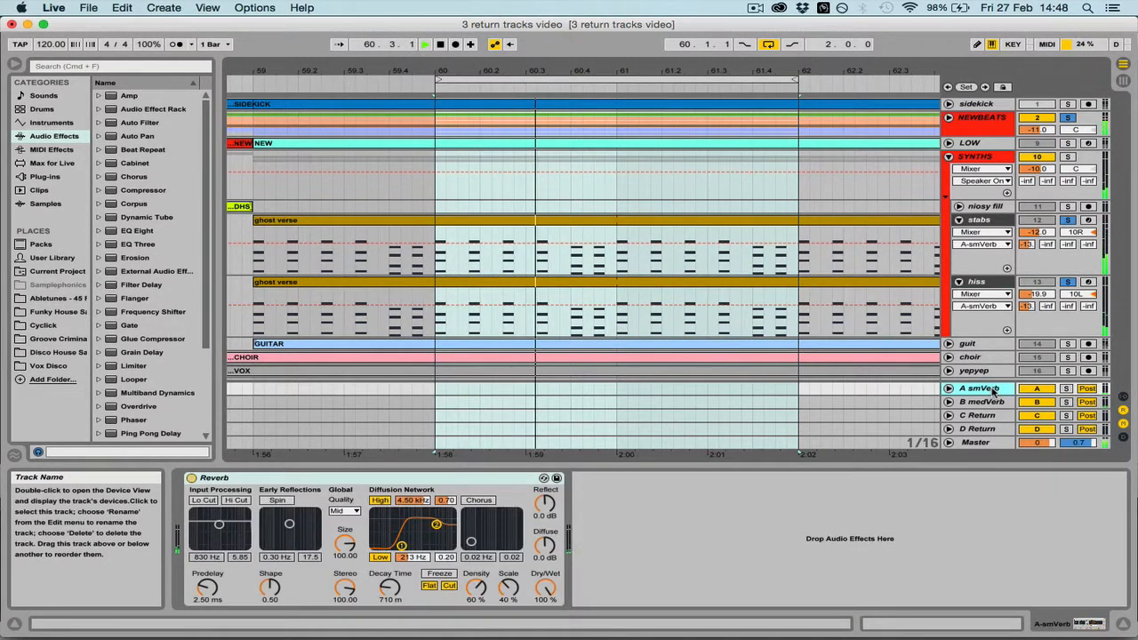
shift+click(1008, 404)
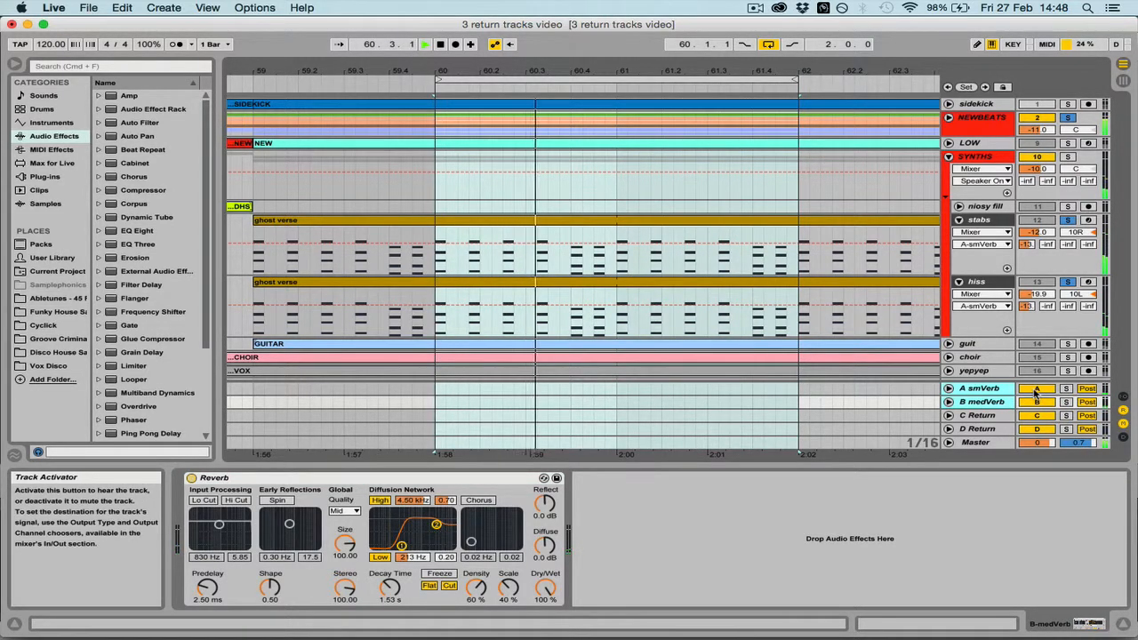
click(1036, 391)
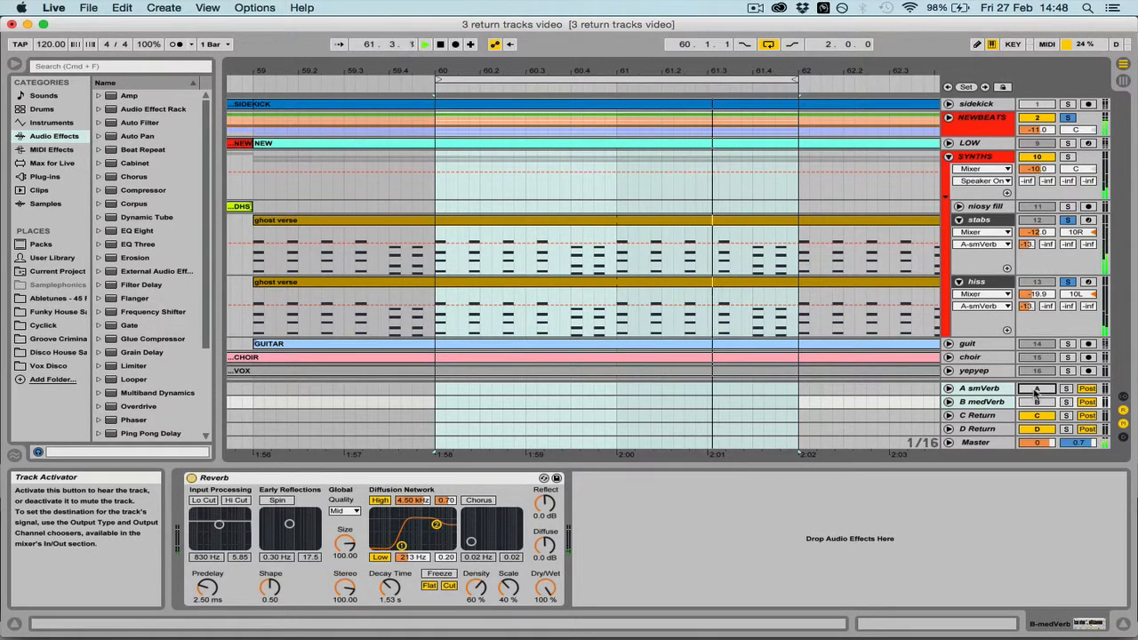
click(1036, 391)
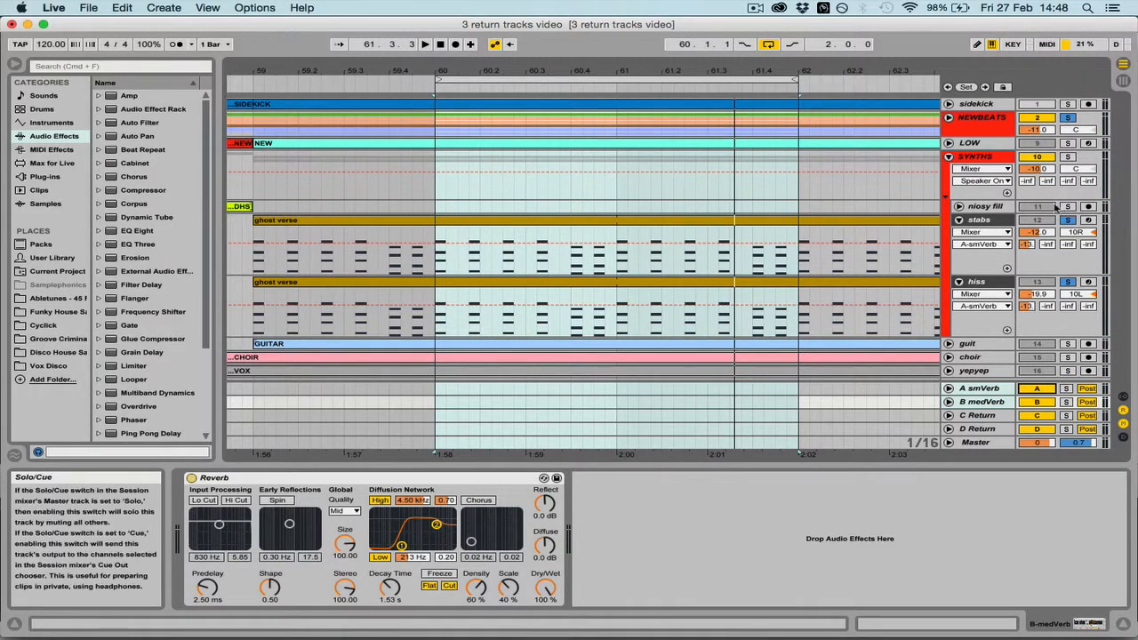
Fold the stabs and hiss tracks, and play the guit track soloed and unfolded
click(959, 220)
click(959, 233)
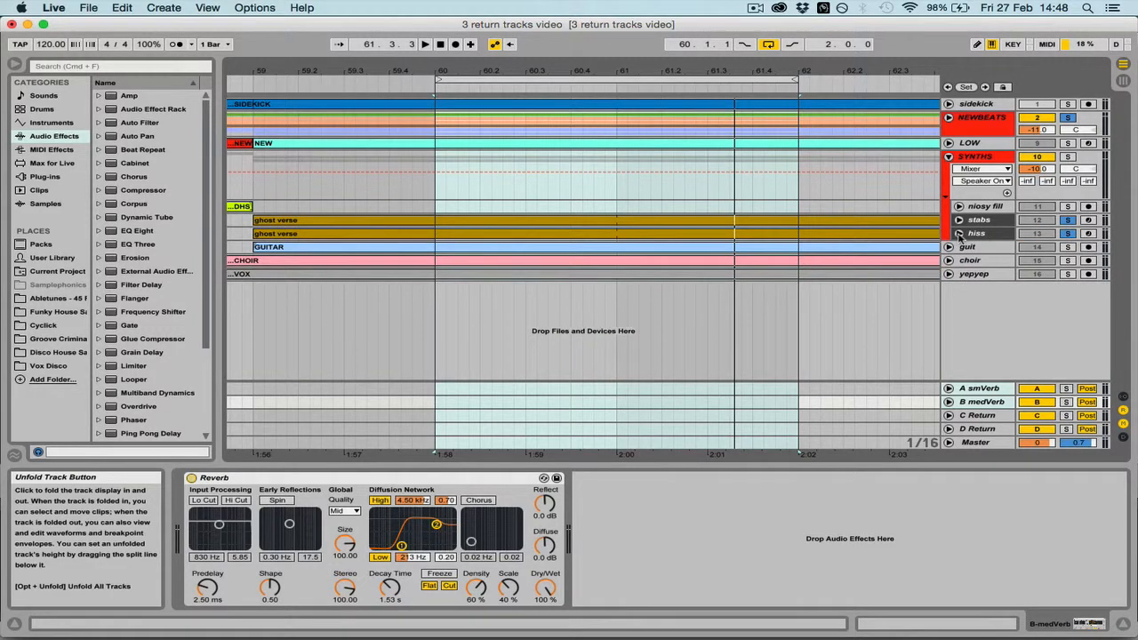
click(971, 247)
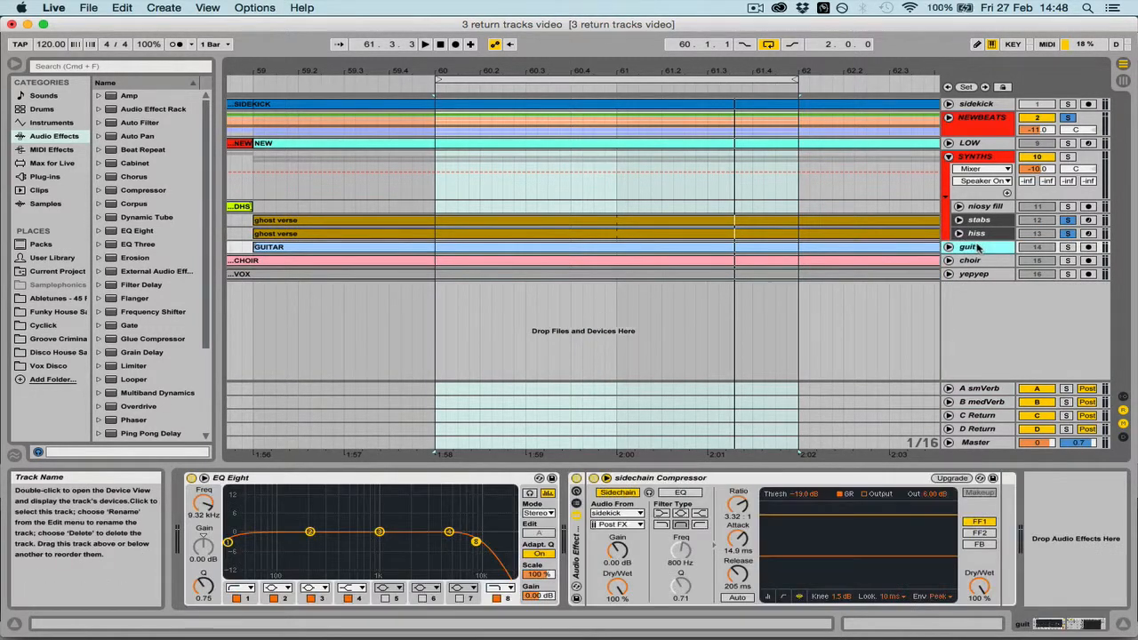
click(1068, 247)
key(space)
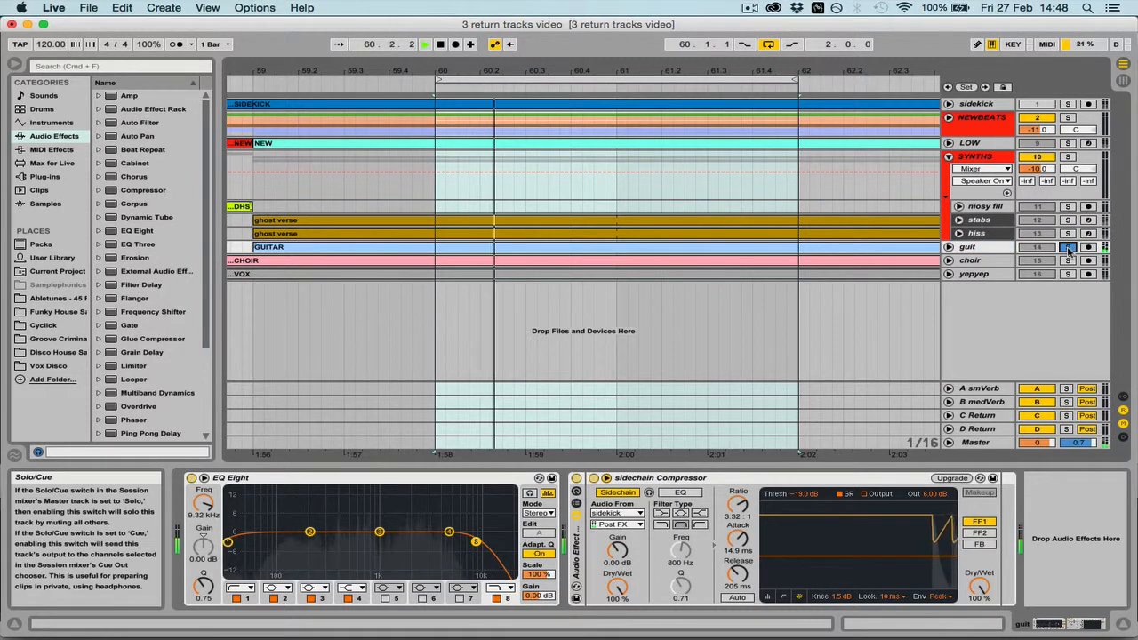
click(948, 247)
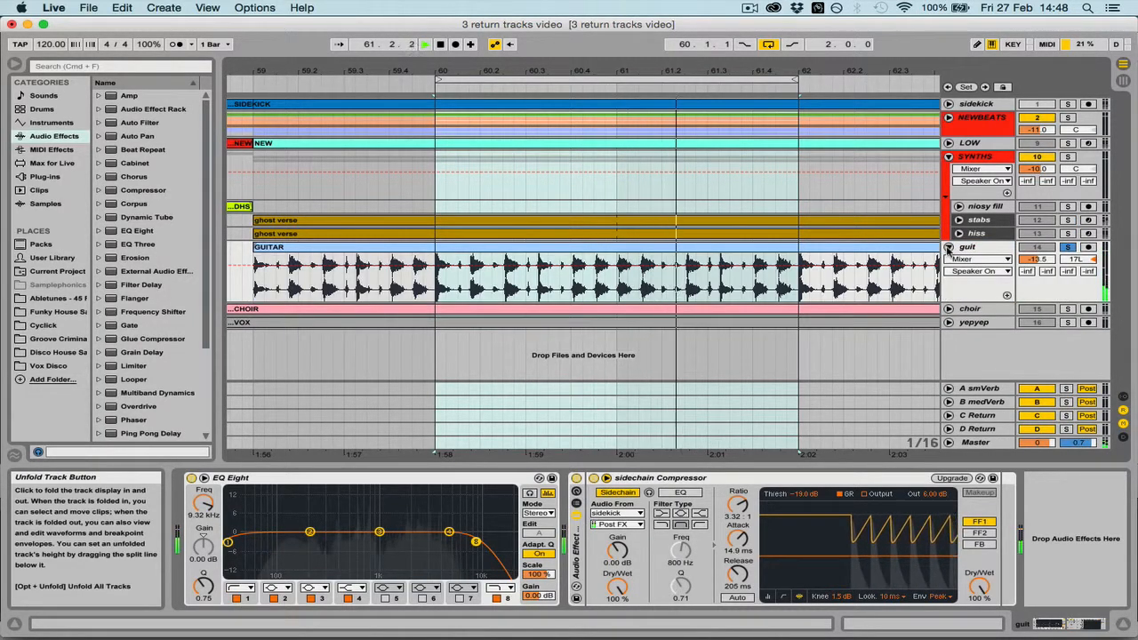
Raise the guit track's smVerb send to about -10 dB
click(1027, 271)
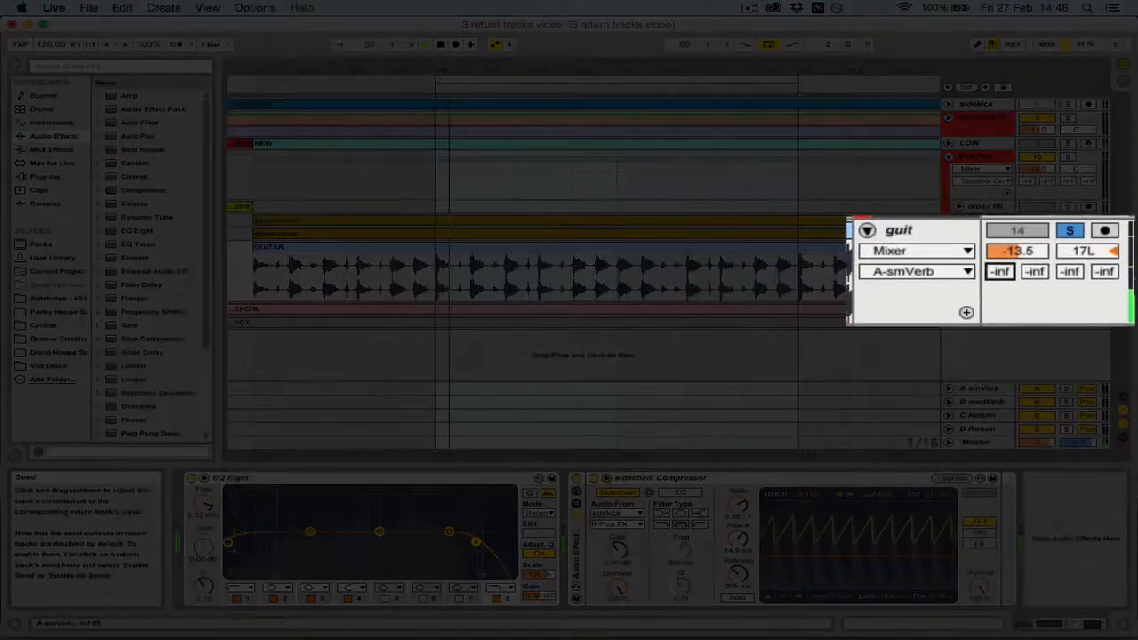
drag(1001, 271, 1001, 228)
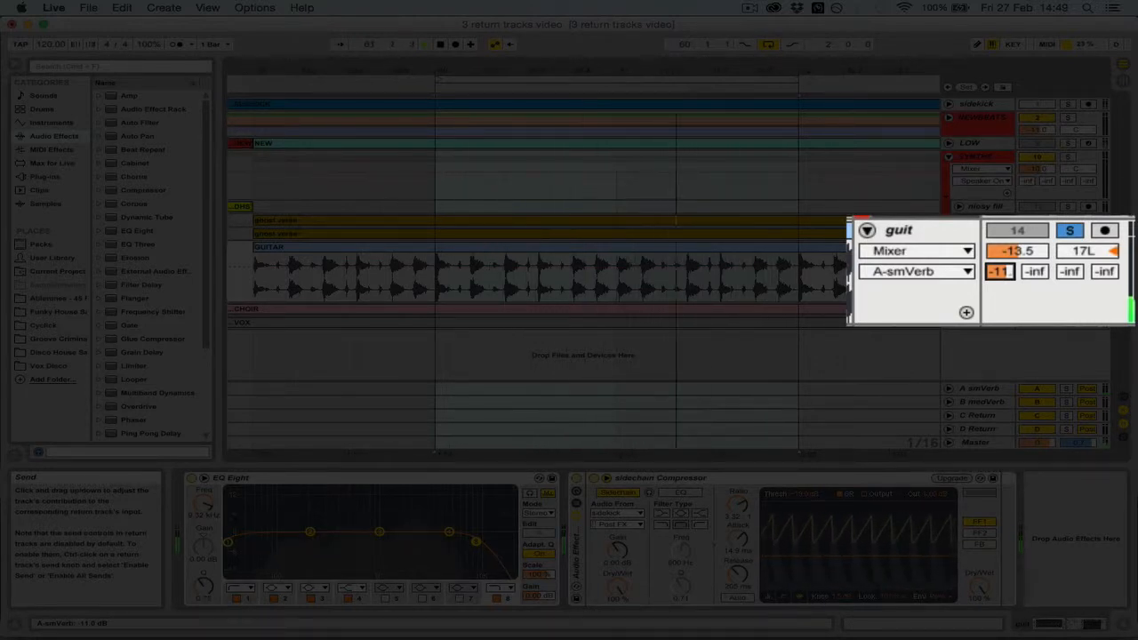
drag(1000, 271, 1000, 269)
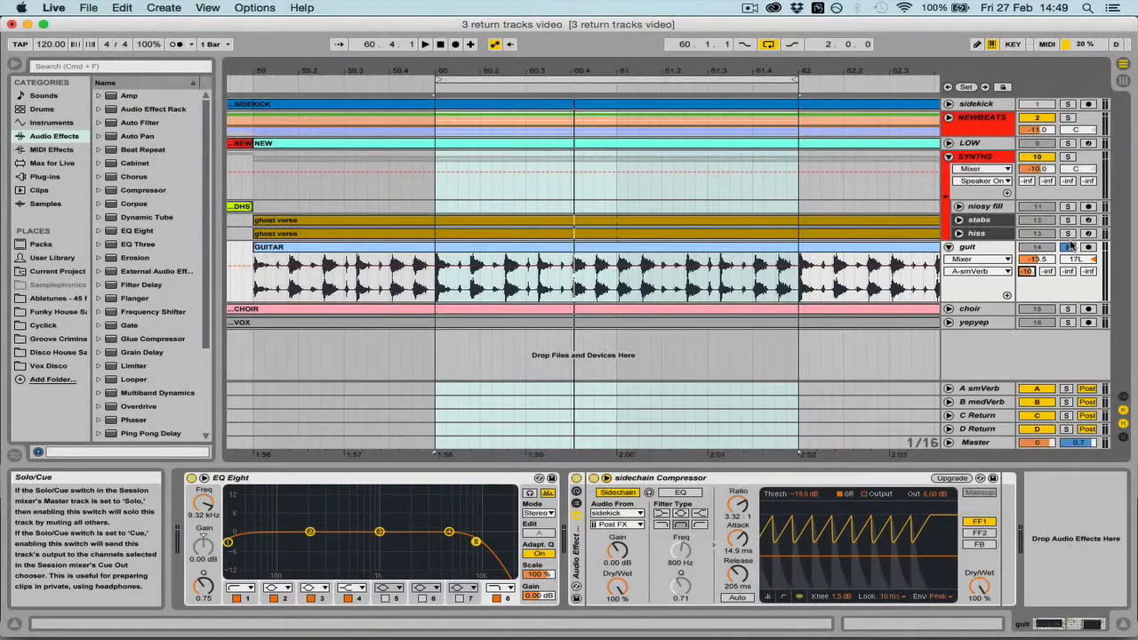
Clear the guit solo to audition the full mix, and fold the guit track
click(1070, 247)
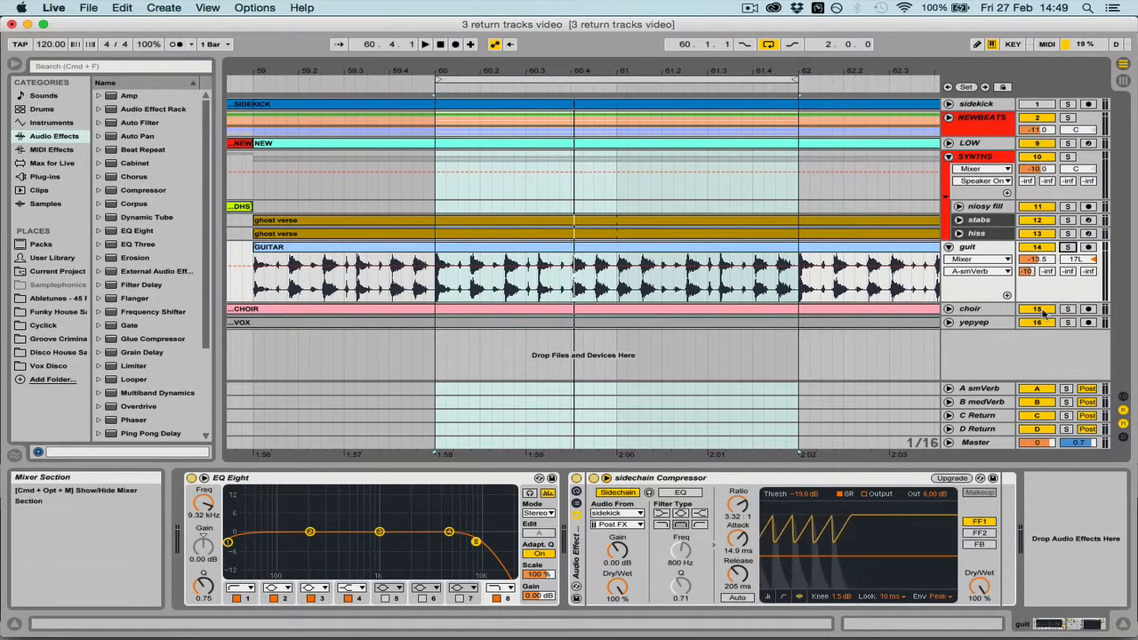
key(space)
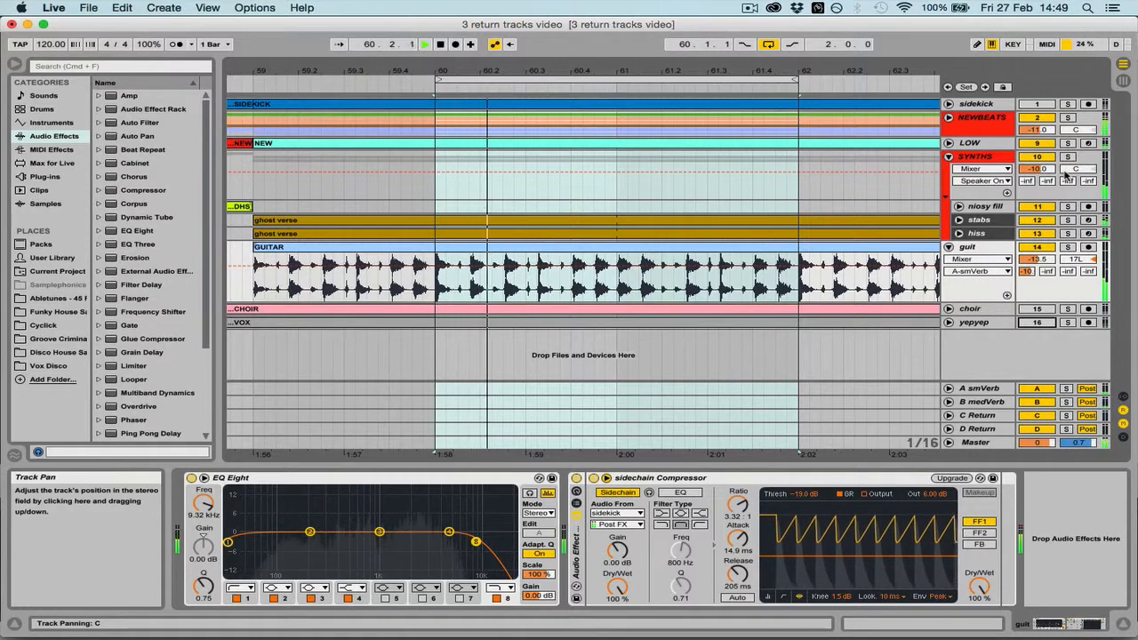
key(space)
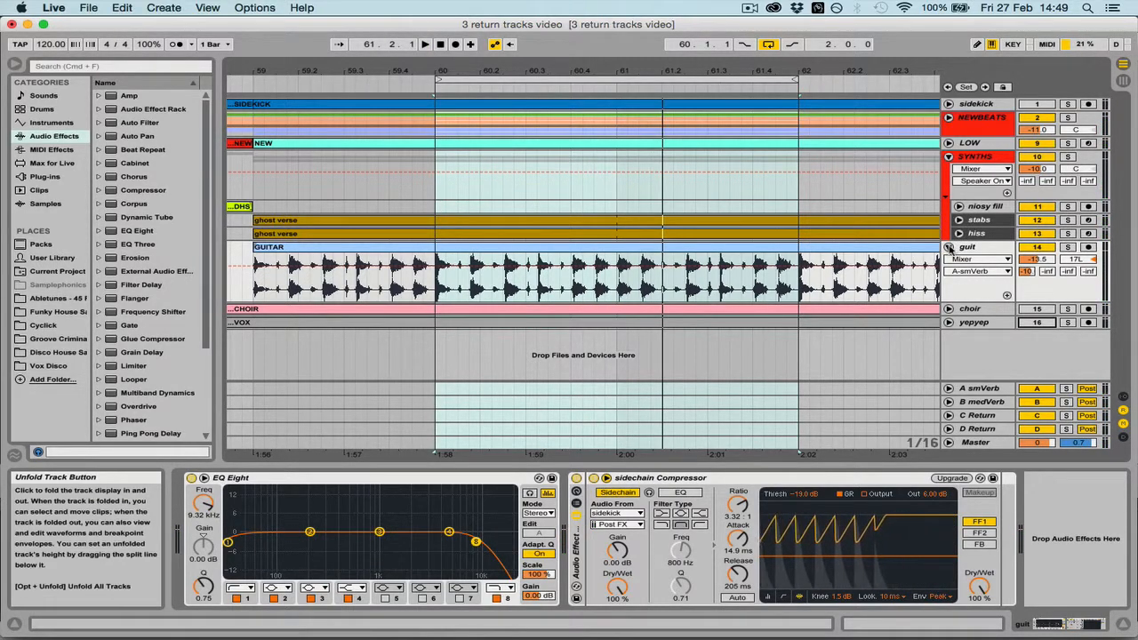
click(948, 247)
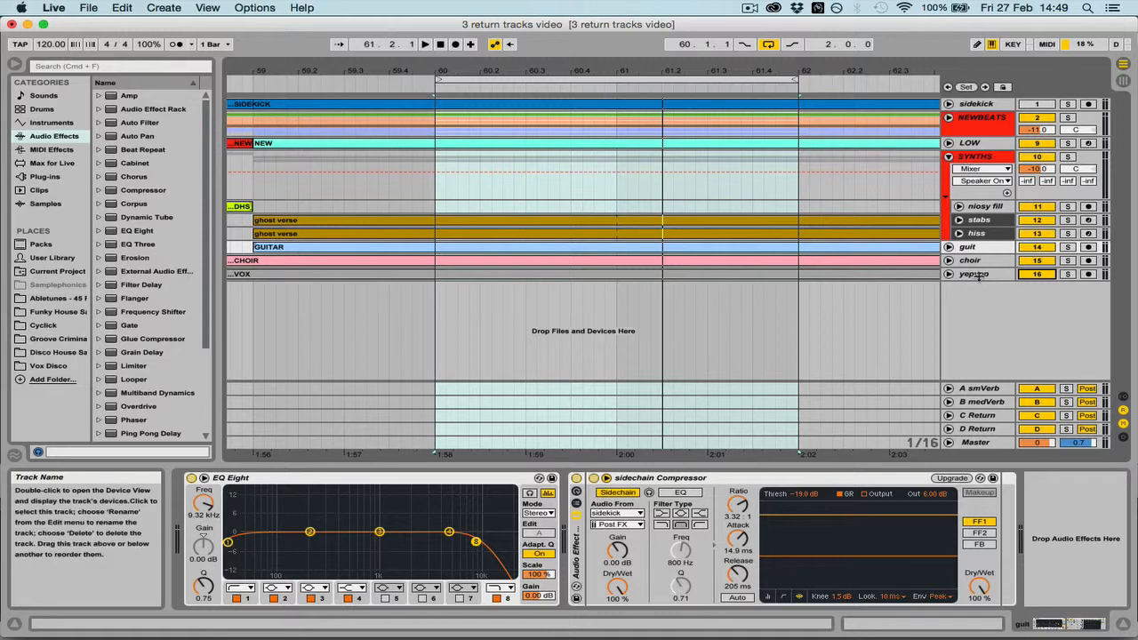
Solo the yepyep and choir tracks together and audition them
click(1068, 274)
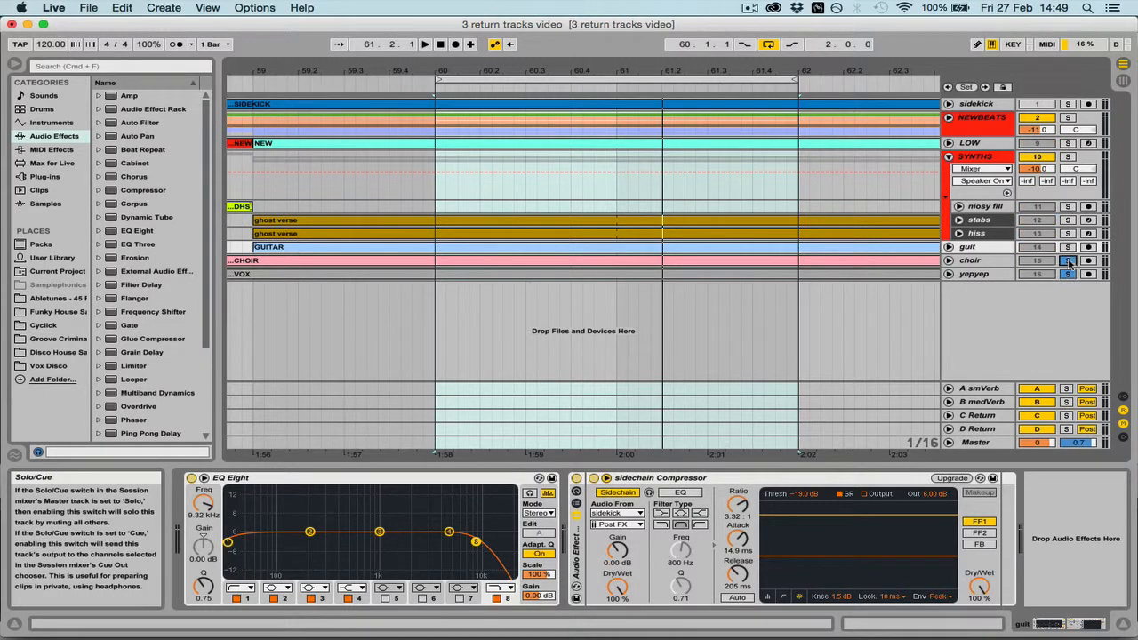
key(space)
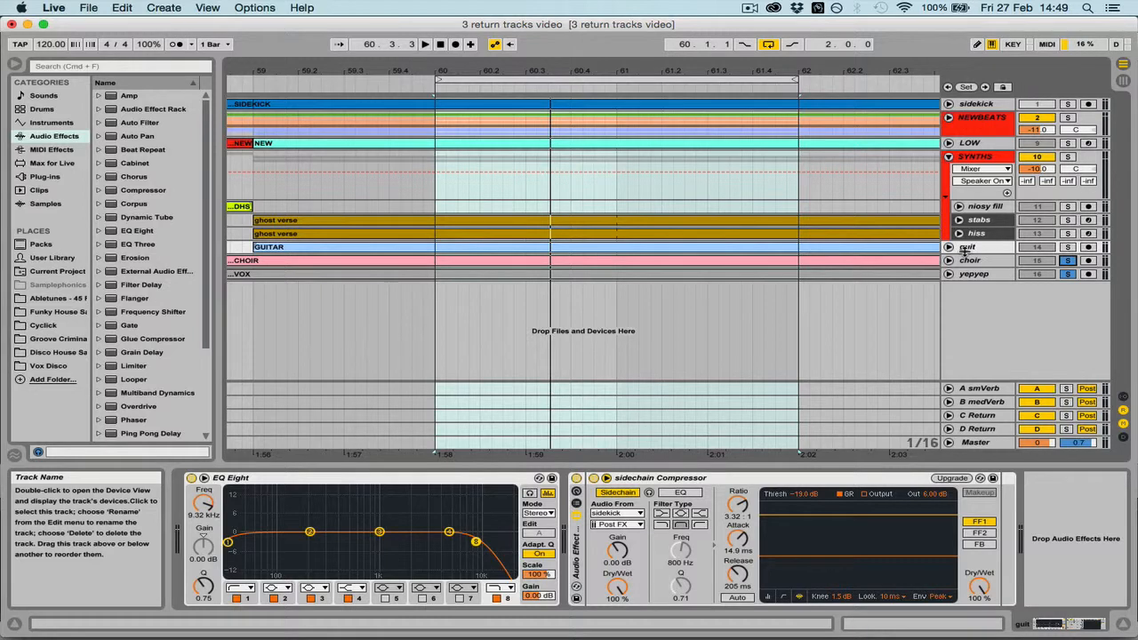
Paste the copied Reverb onto return track C and set its decay time to 3.97 s
click(978, 417)
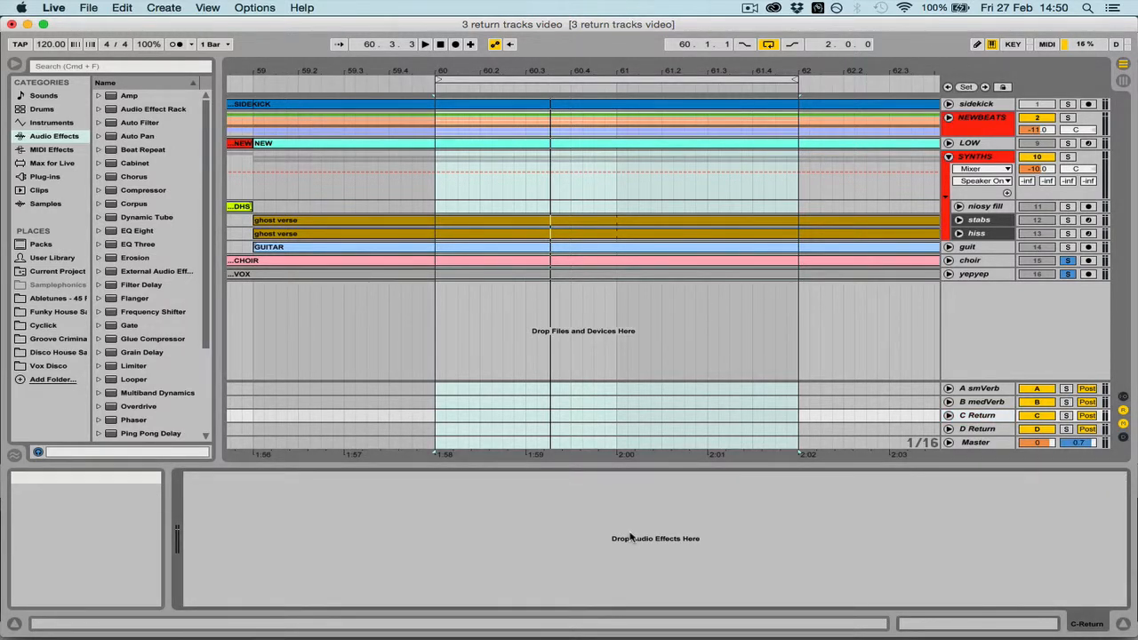
key(super+v)
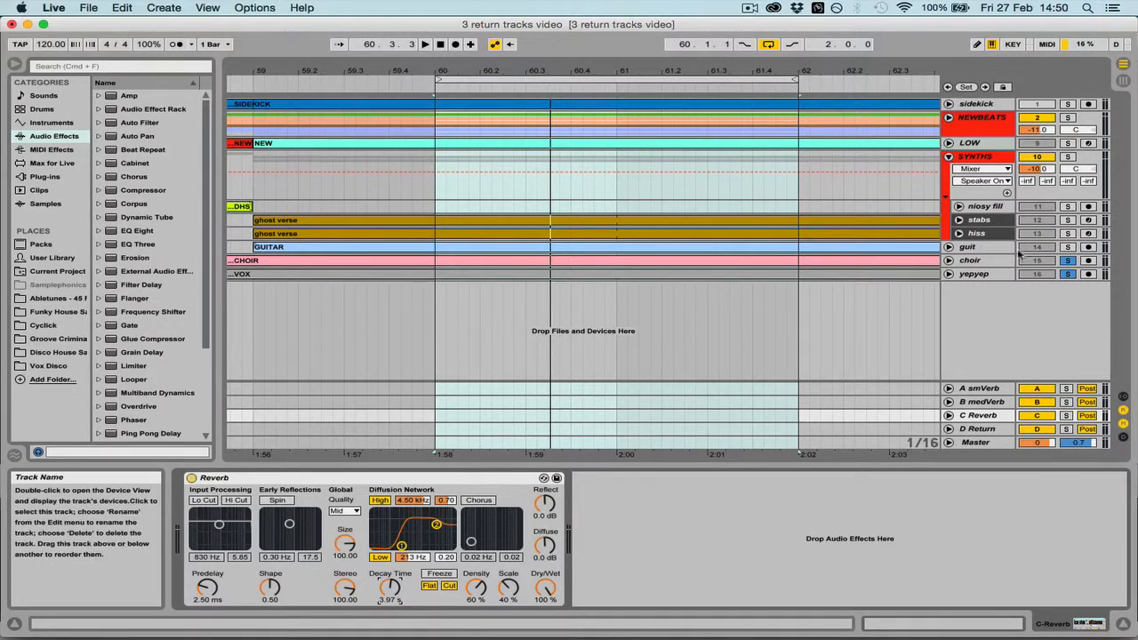
Unfold the choir and yepyep tracks, and leave only the choir soloed and selected
click(949, 261)
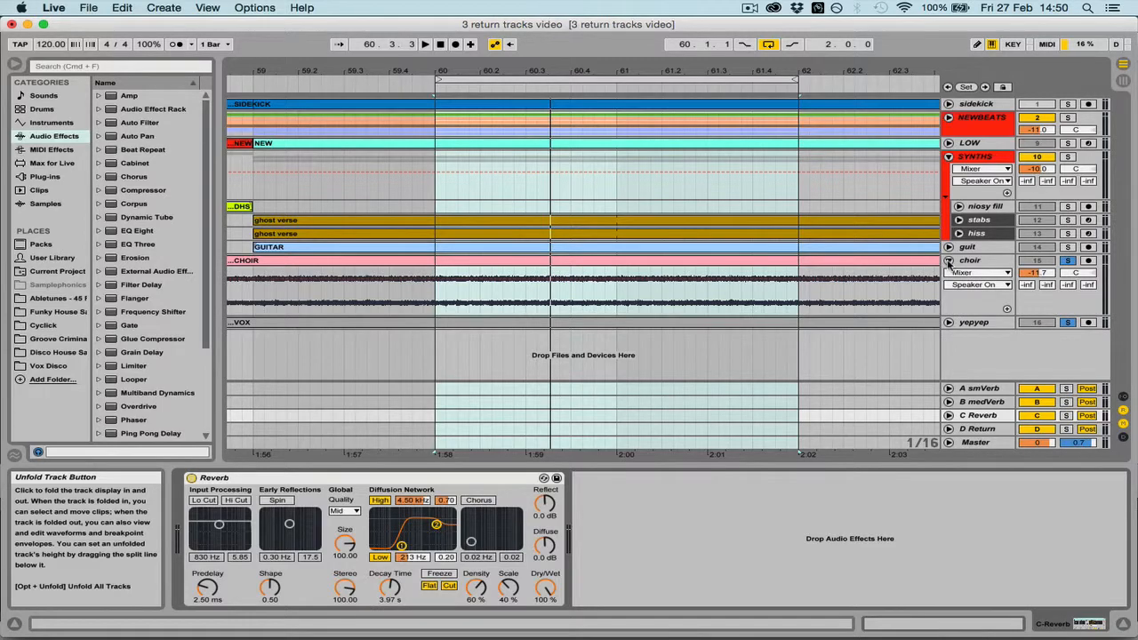
click(948, 323)
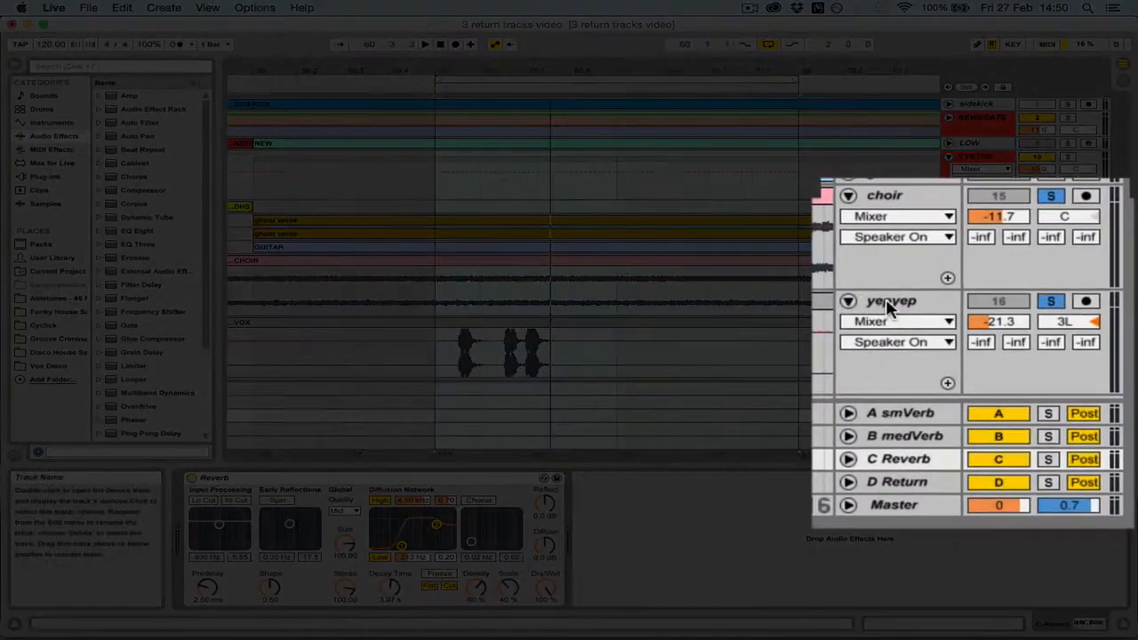
click(889, 305)
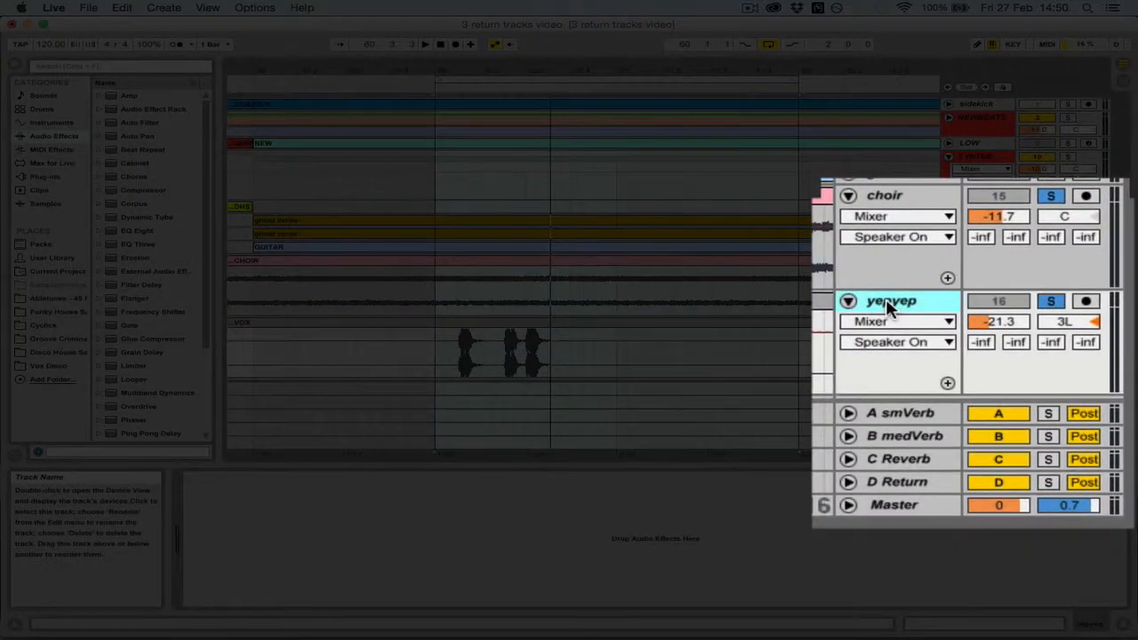
click(1051, 302)
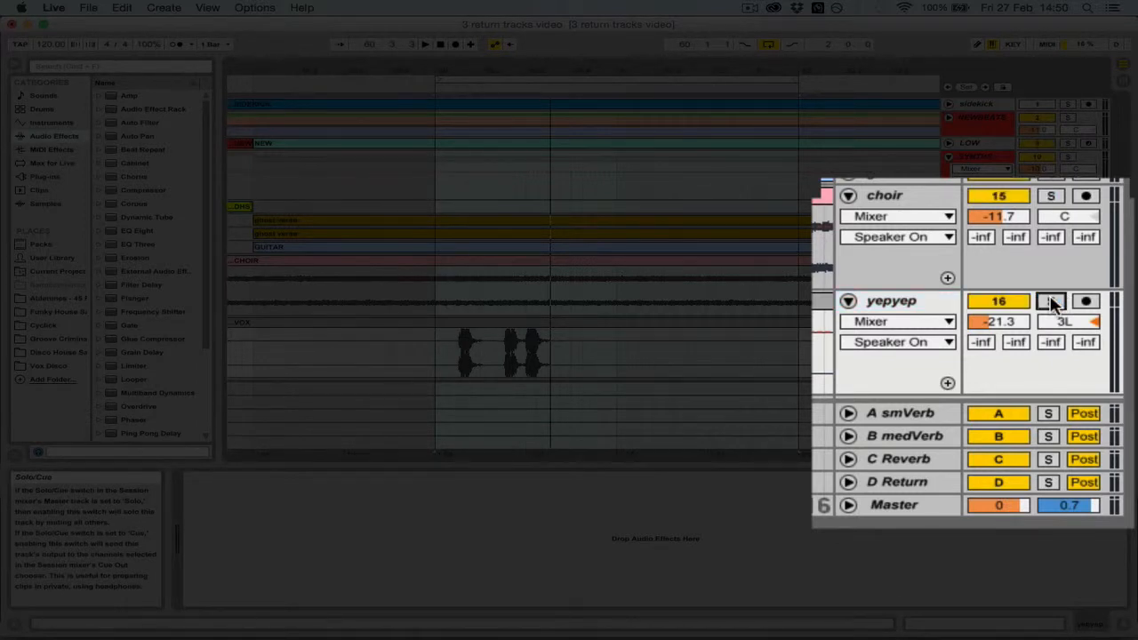
click(1051, 195)
click(922, 203)
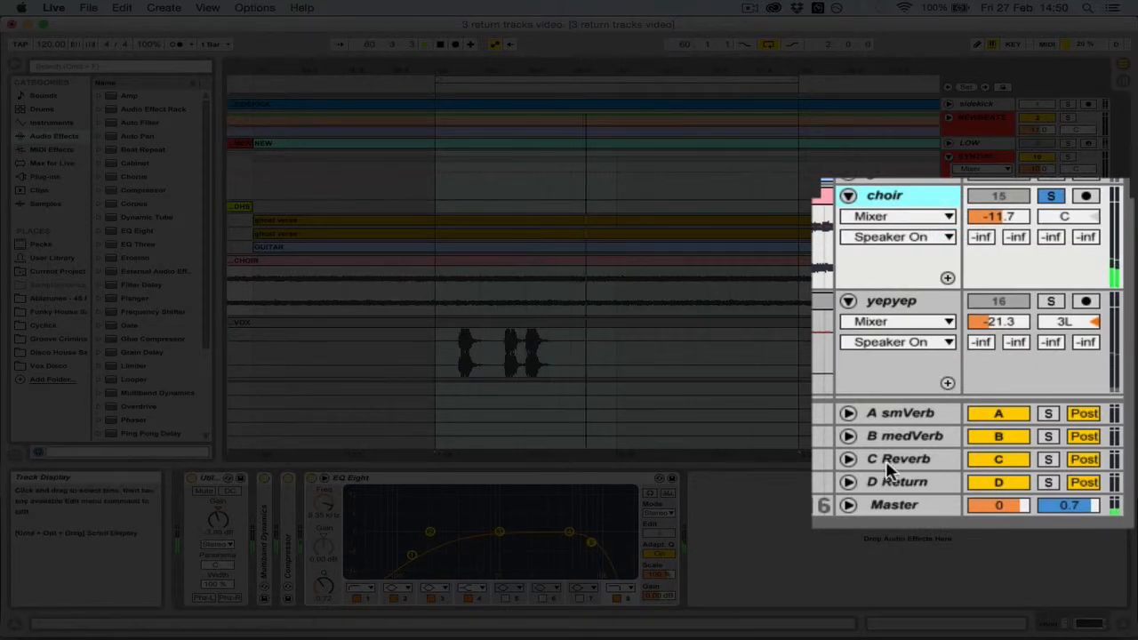
Rename return track C to bigVerb
click(915, 467)
key(super+r)
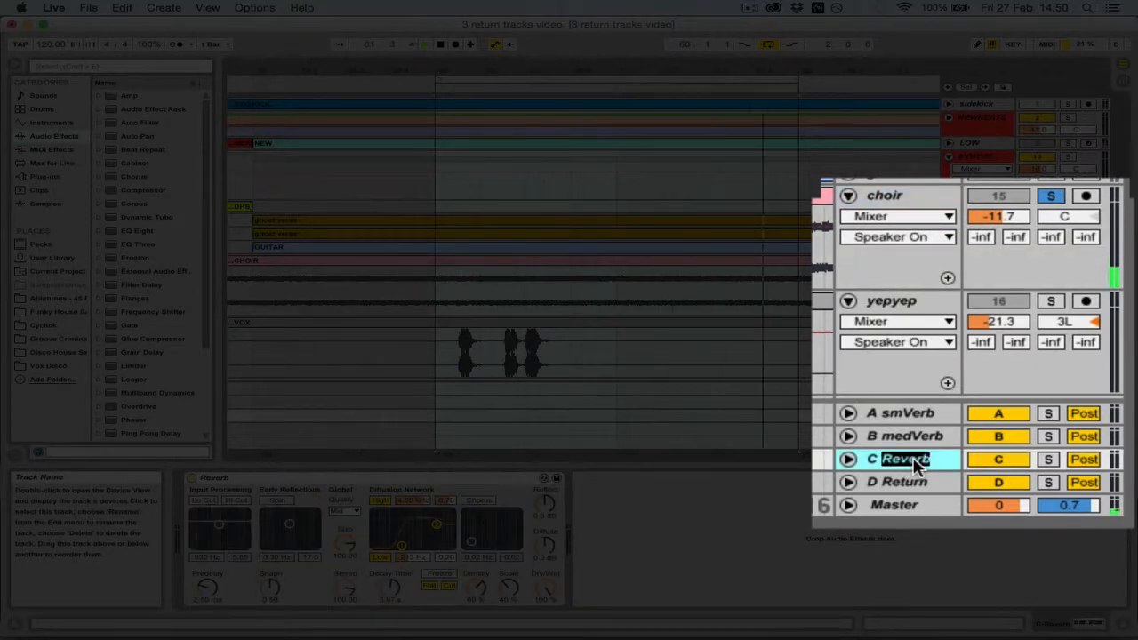
text(bigVerb)
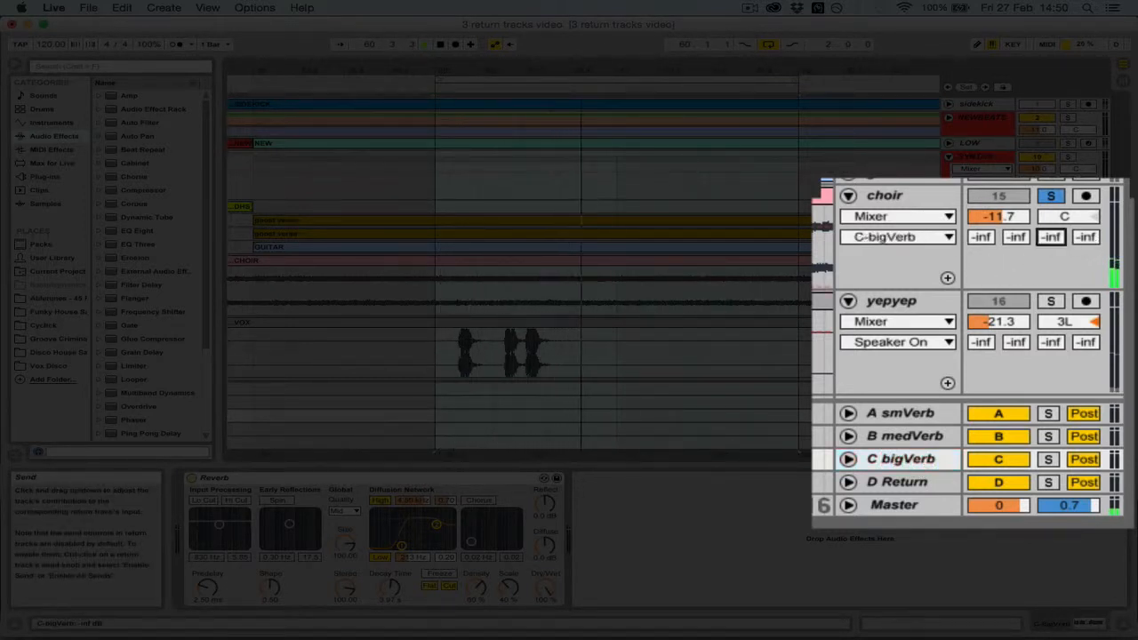
Raise the choir track's bigVerb send to -2.0 dB
mouse_move(1063, 236)
mouse_down()
mouse_move(1051, 197)
mouse_move(1050, 234)
mouse_up()
key(space)
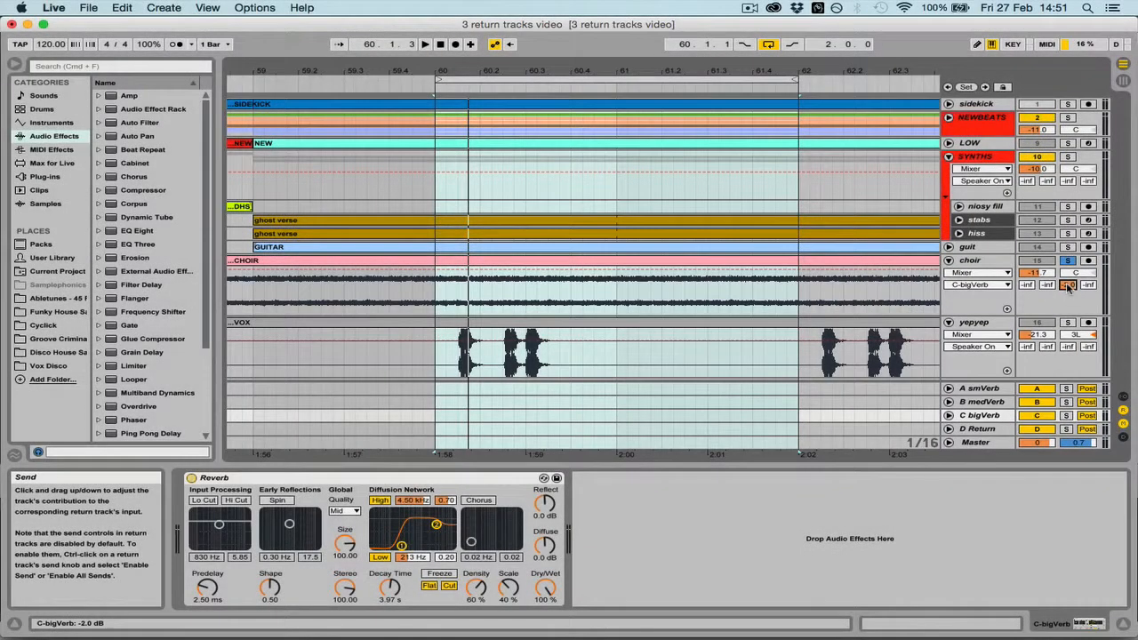
Clear the choir solo to audition the full mix with its big reverb, and solo the choir again
click(1071, 263)
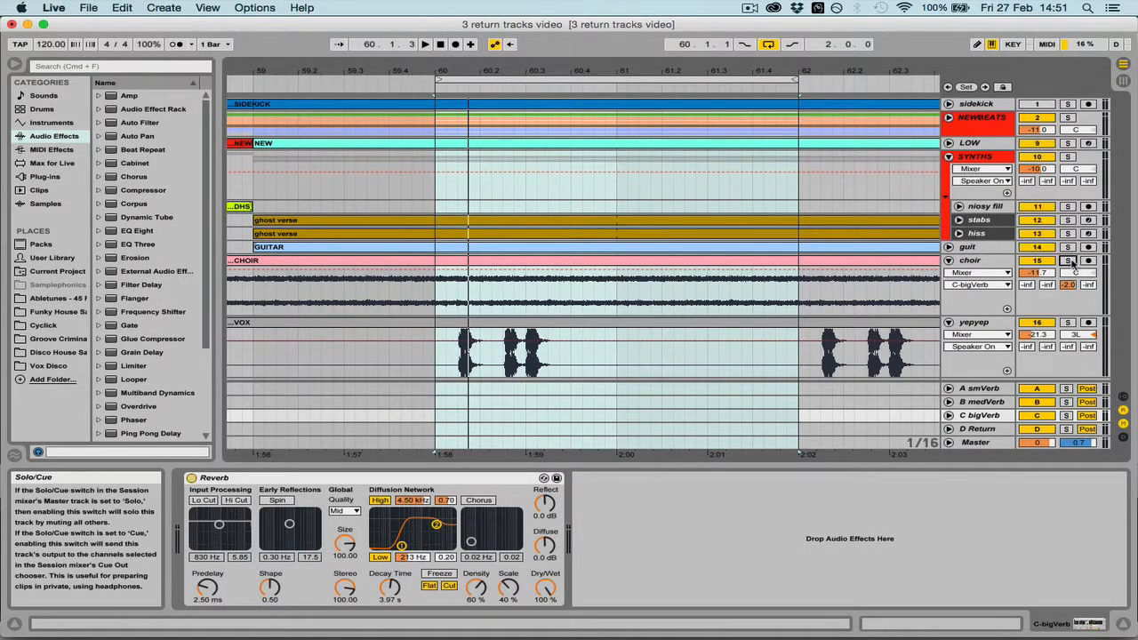
key(space)
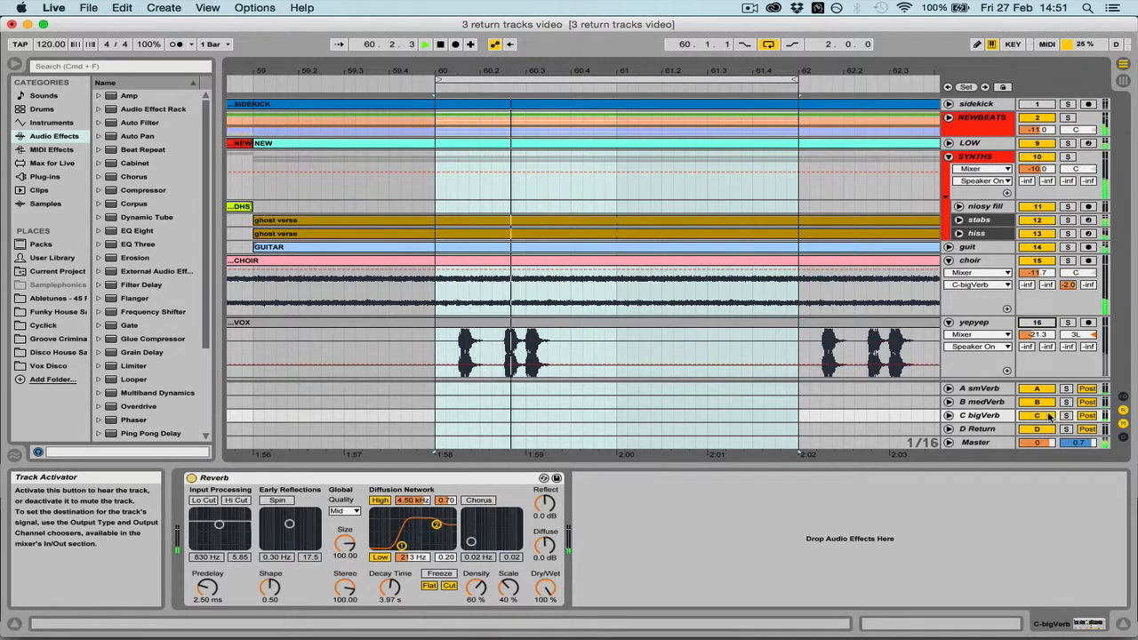
click(1068, 259)
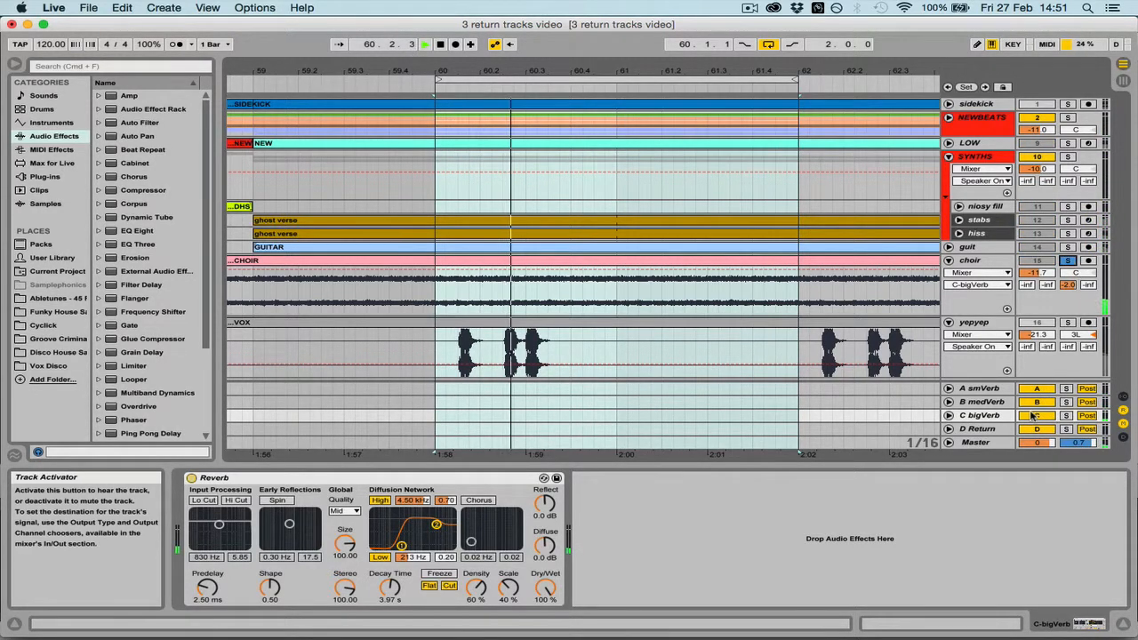
Mute the bigVerb return and turn it back on to compare the soloed choir without and with its reverb
click(1034, 415)
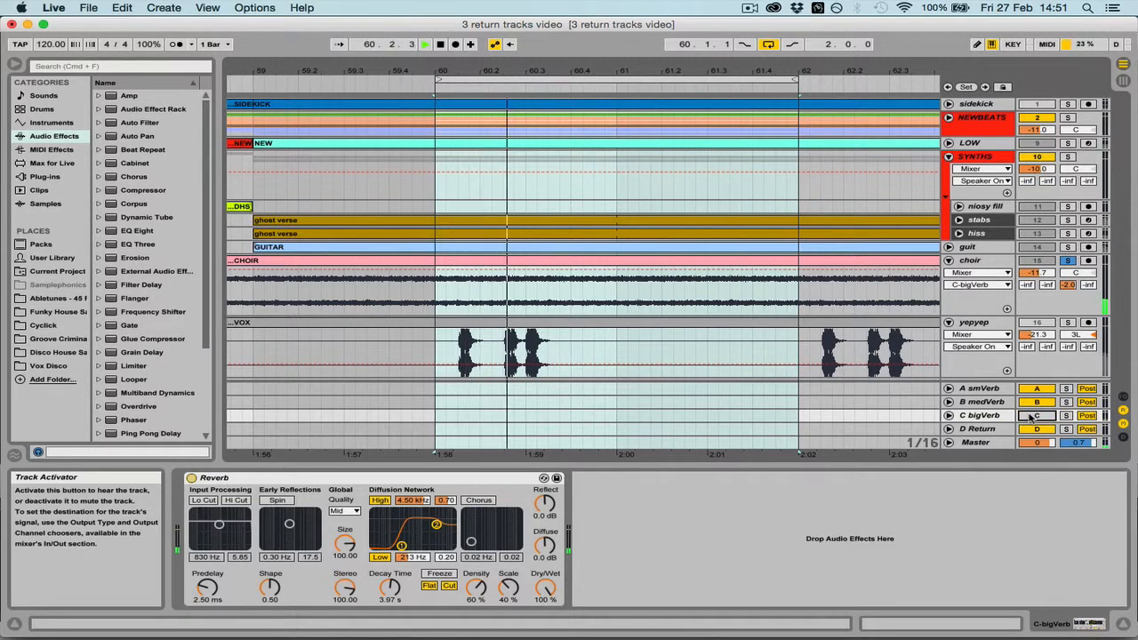
click(1034, 415)
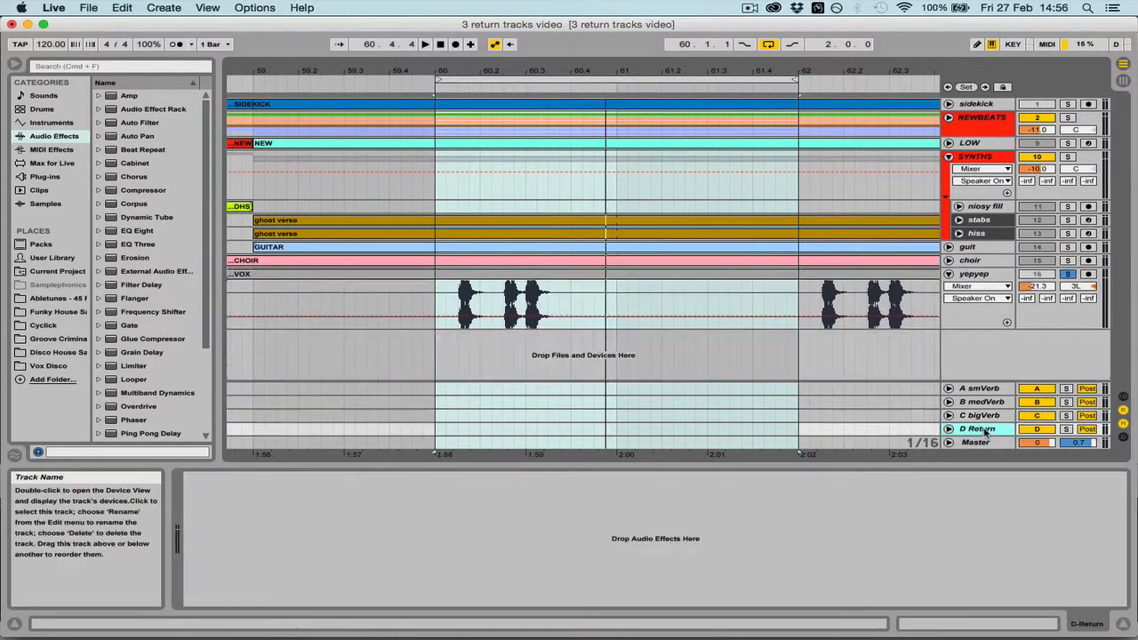
Select the soloed yepyep vocal track and audition it dry
click(971, 278)
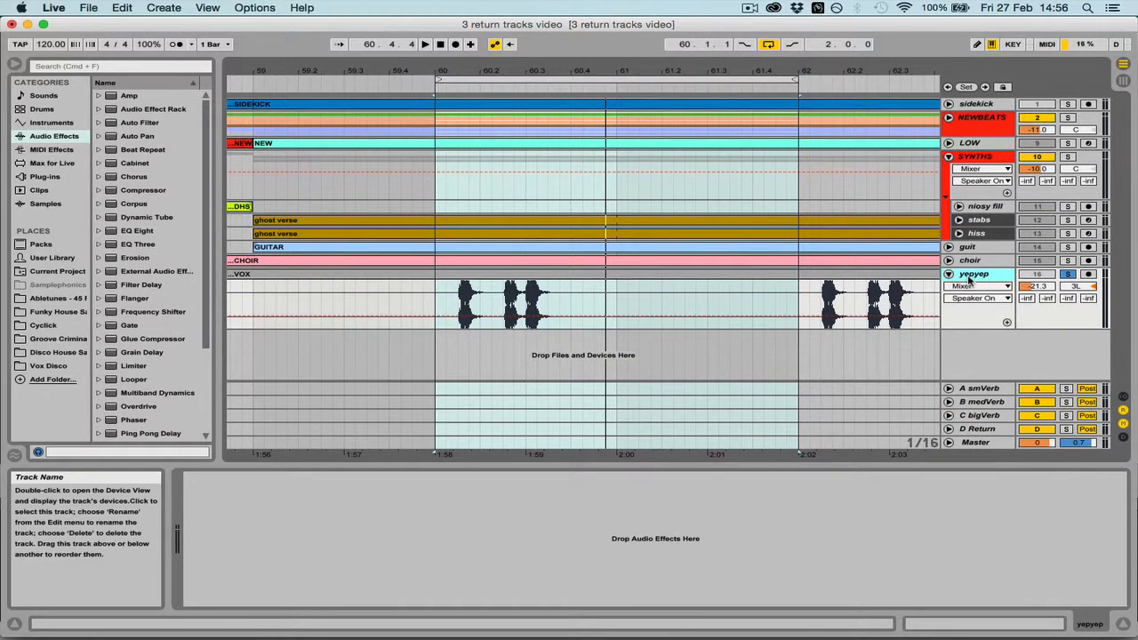
key(space)
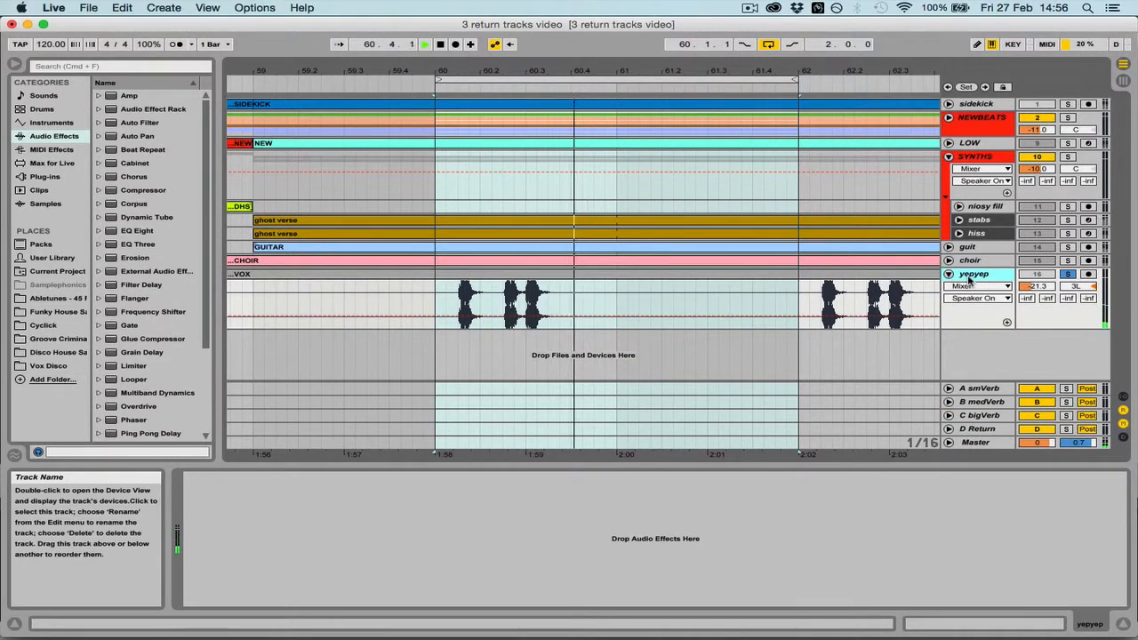
key(space)
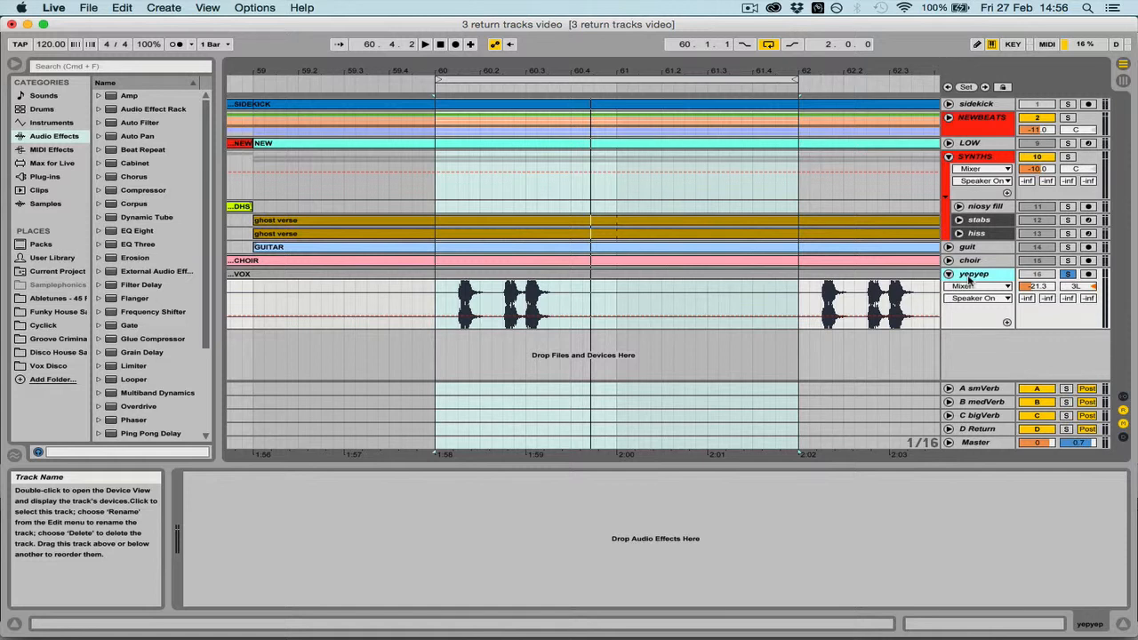
Raise the yepyep track's bigVerb send to about -15 dB during playback
click(980, 417)
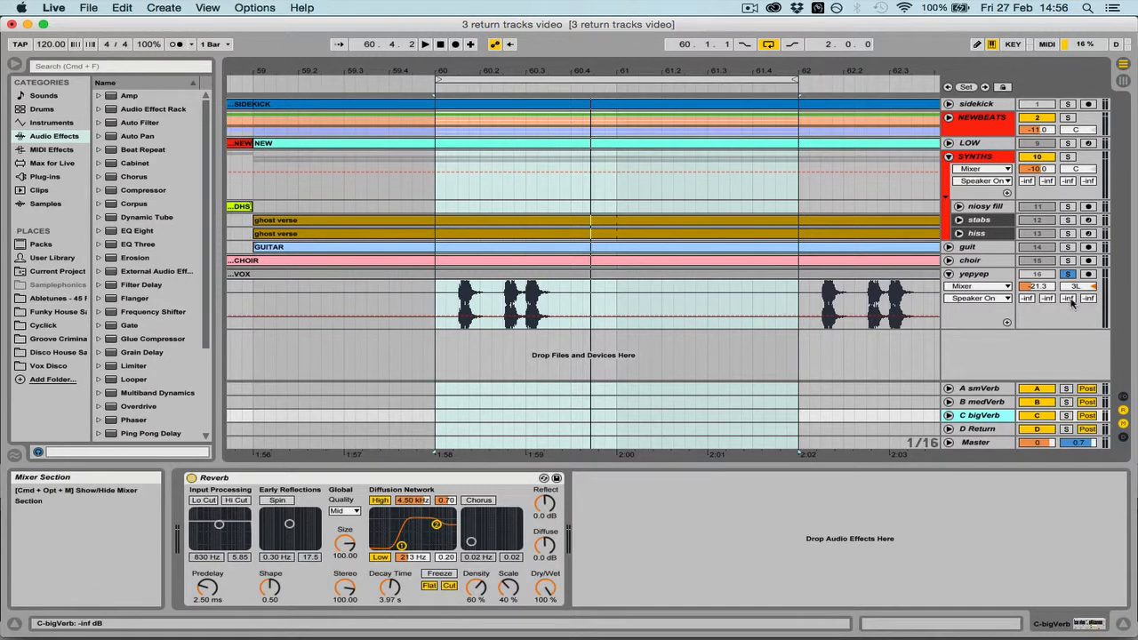
key(space)
drag(1071, 300, 1072, 276)
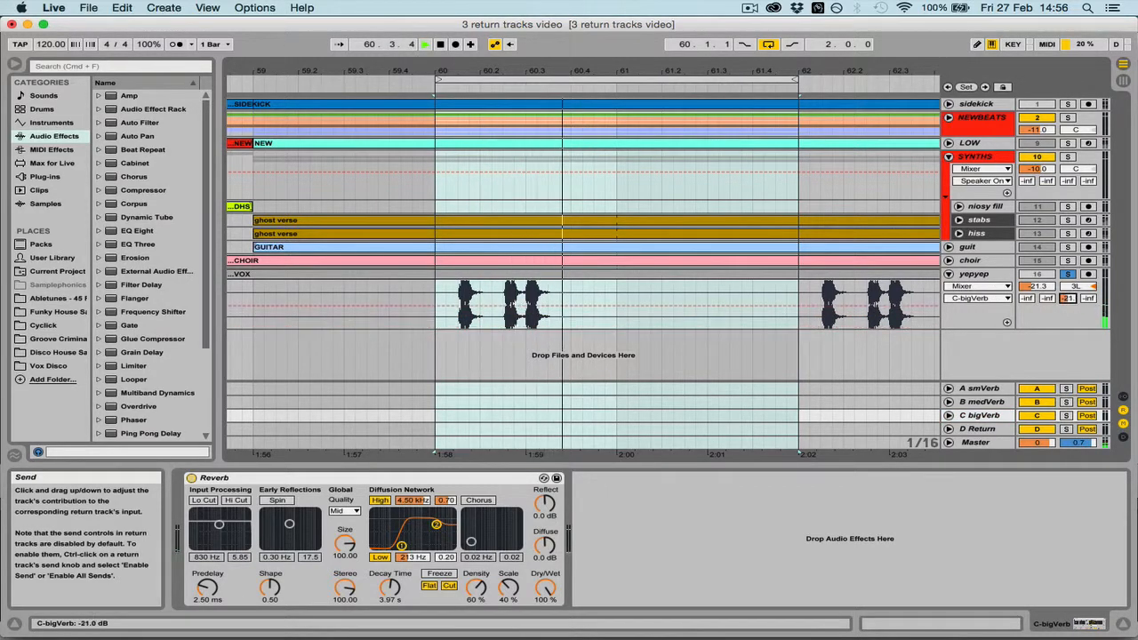
key(space)
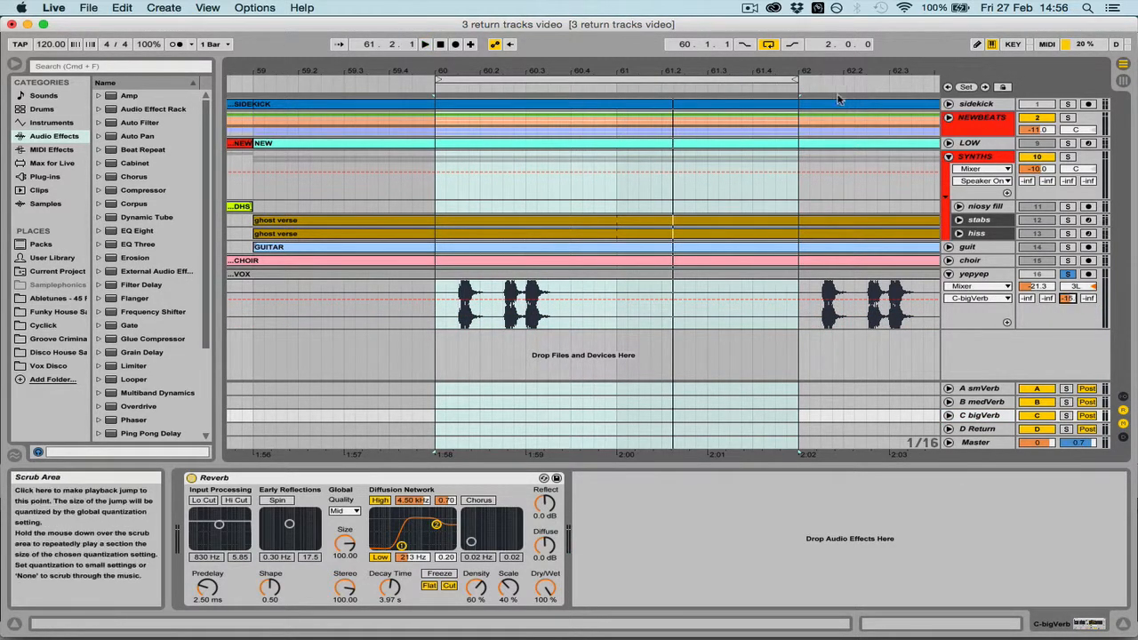
Shorten the loop to one bar and lower the yepyep track's bigVerb send to -24.8 dB while it plays
drag(798, 84, 613, 85)
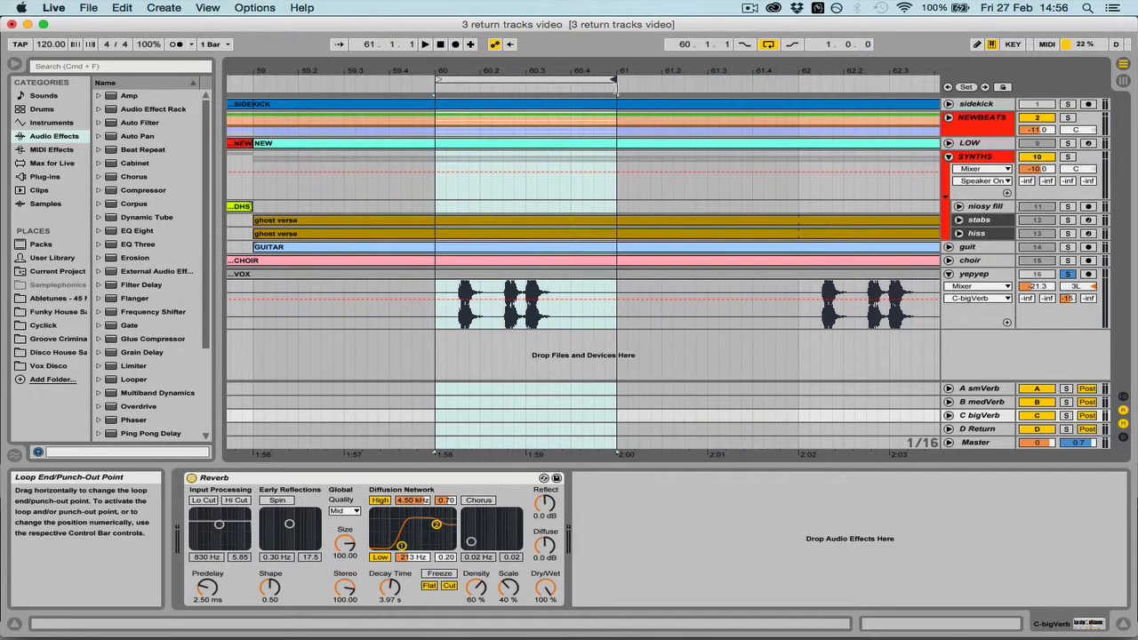
key(space)
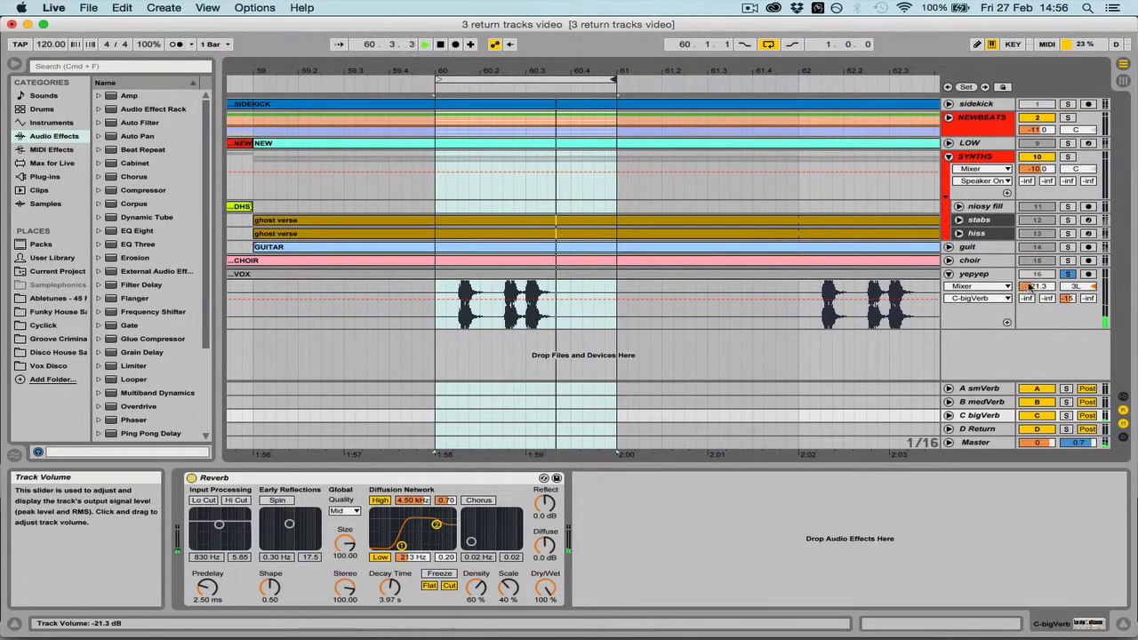
click(1066, 299)
drag(1068, 299, 1068, 318)
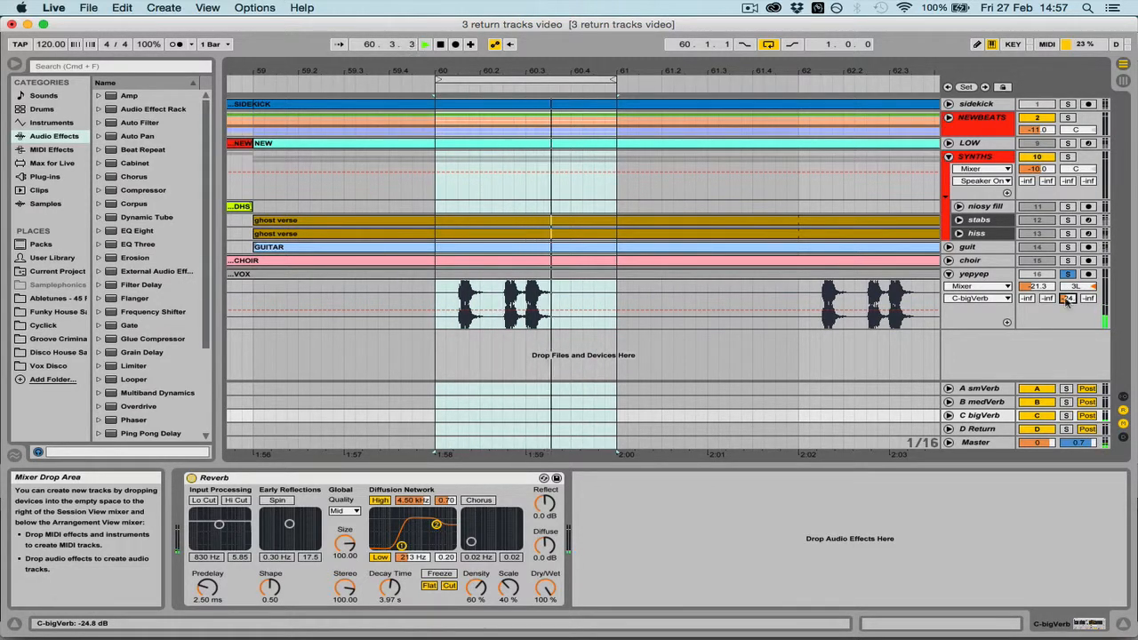
key(space)
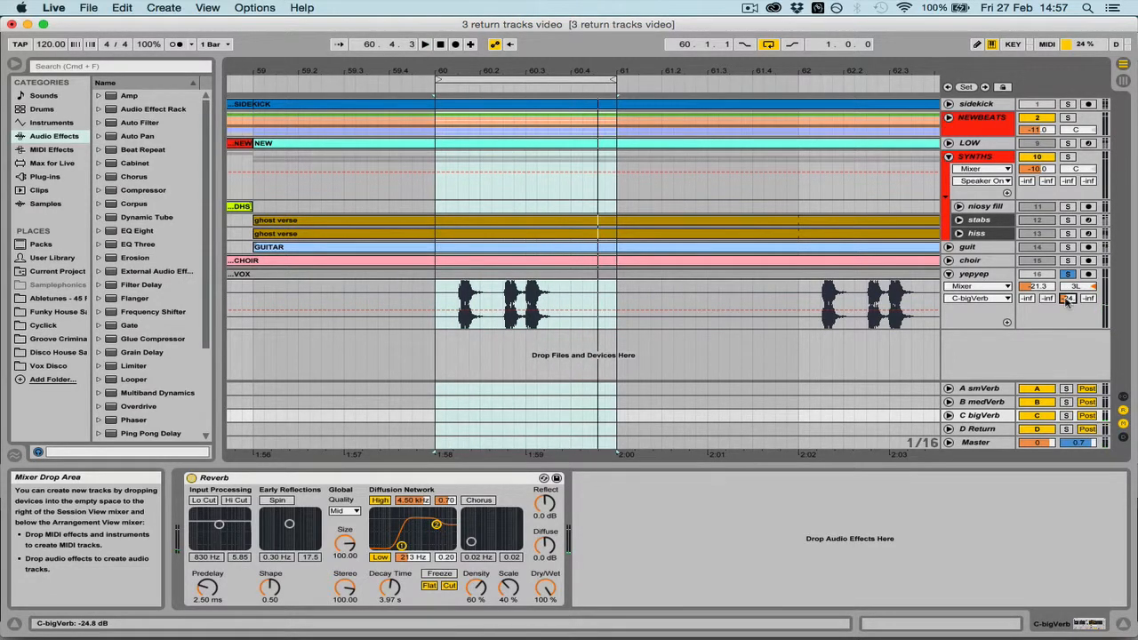
Load Ping Pong Delay onto return track D with Dry/Wet at 100 % and Feedback at 9.0 %
click(978, 429)
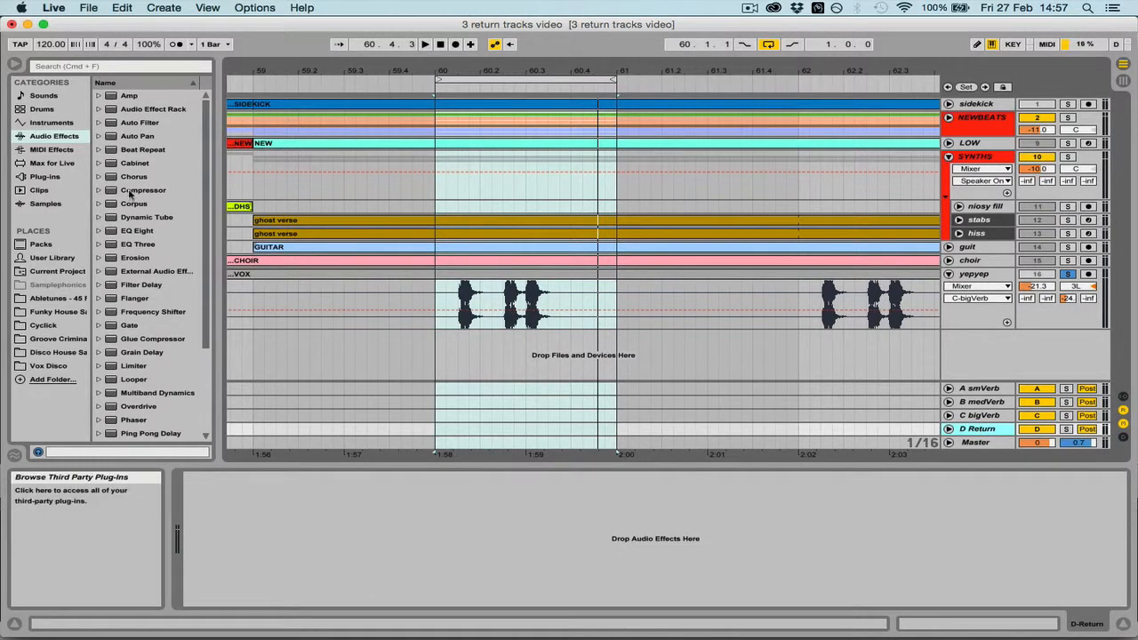
scroll(142, 347, down, 3)
click(133, 353)
drag(141, 316, 338, 538)
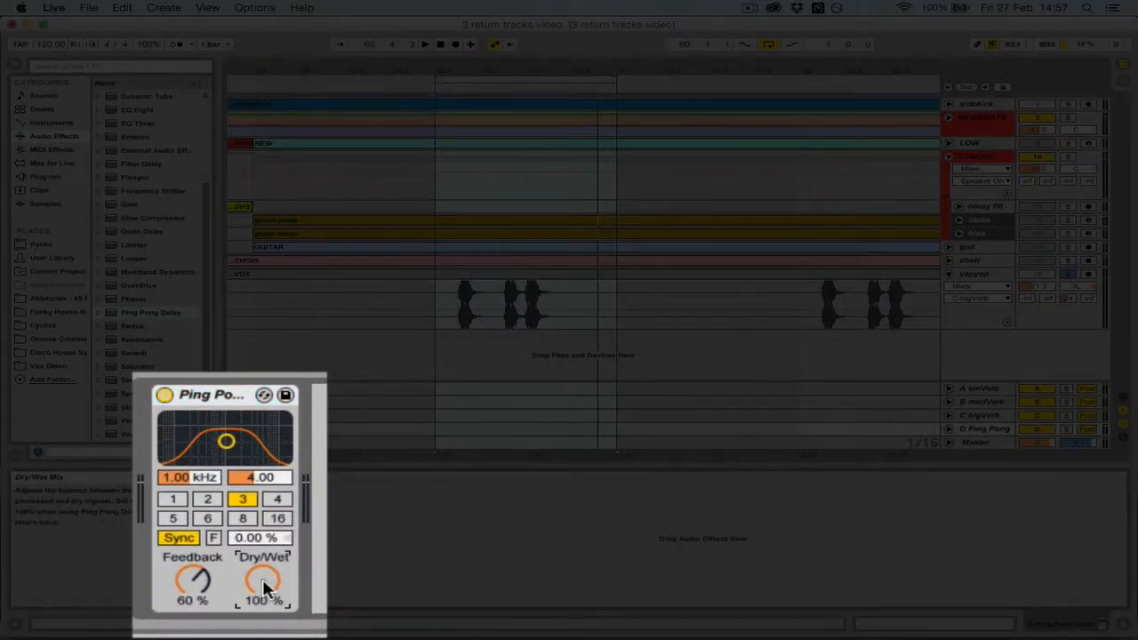
click(191, 580)
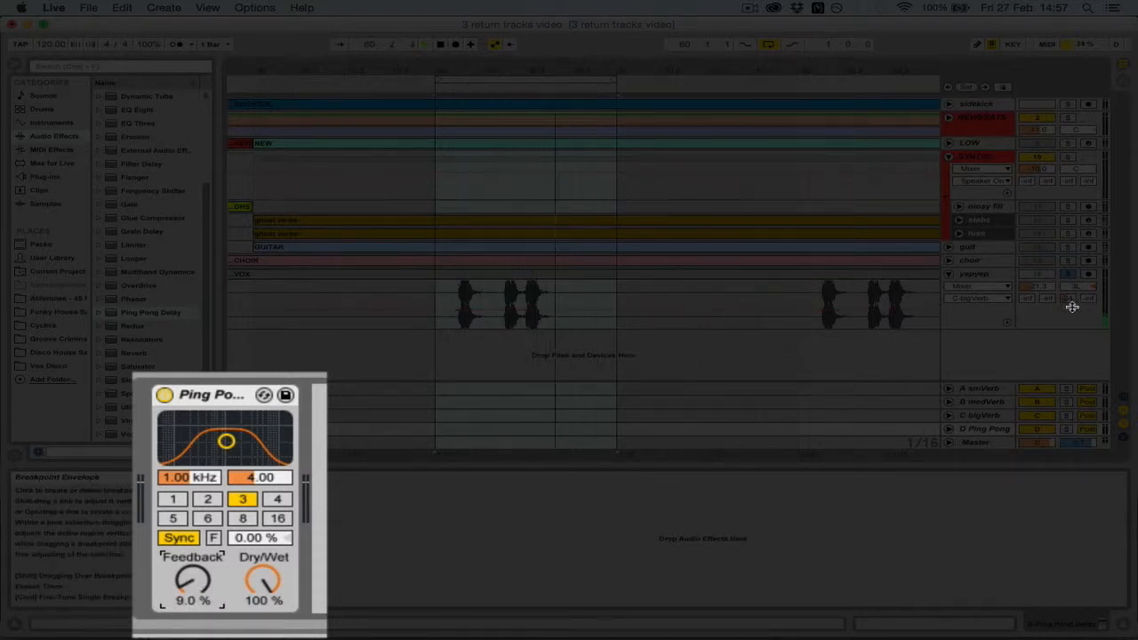
Raise the yepyep track's send to the Ping Pong return and extend the loop to two bars for a full-mix audition
drag(1089, 300, 1089, 283)
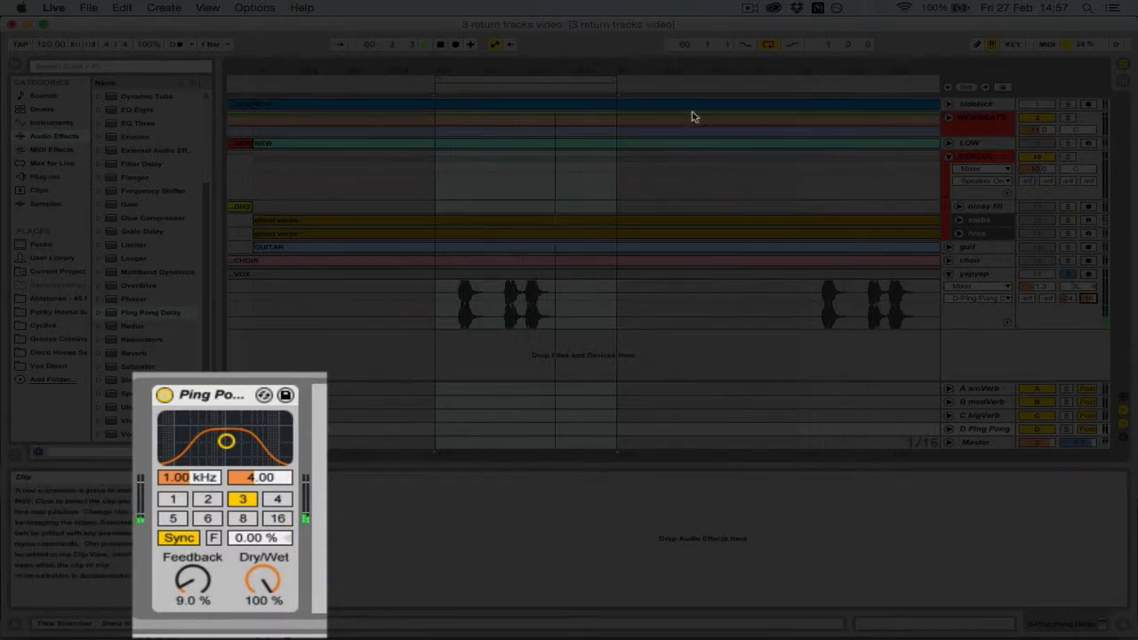
drag(610, 79, 794, 92)
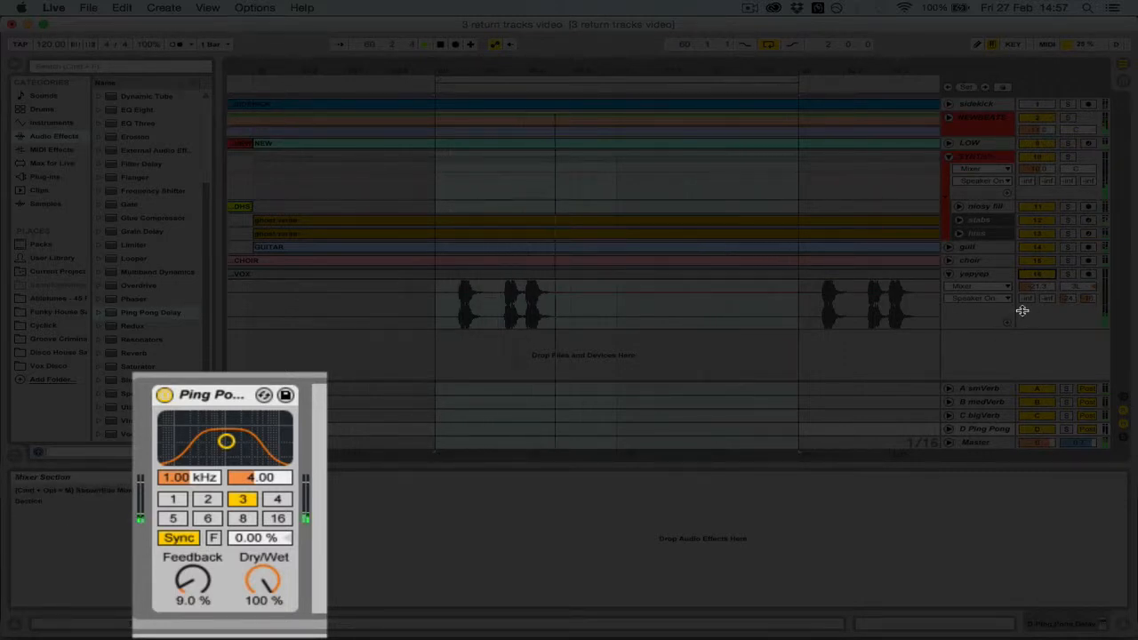
drag(1089, 300, 1090, 287)
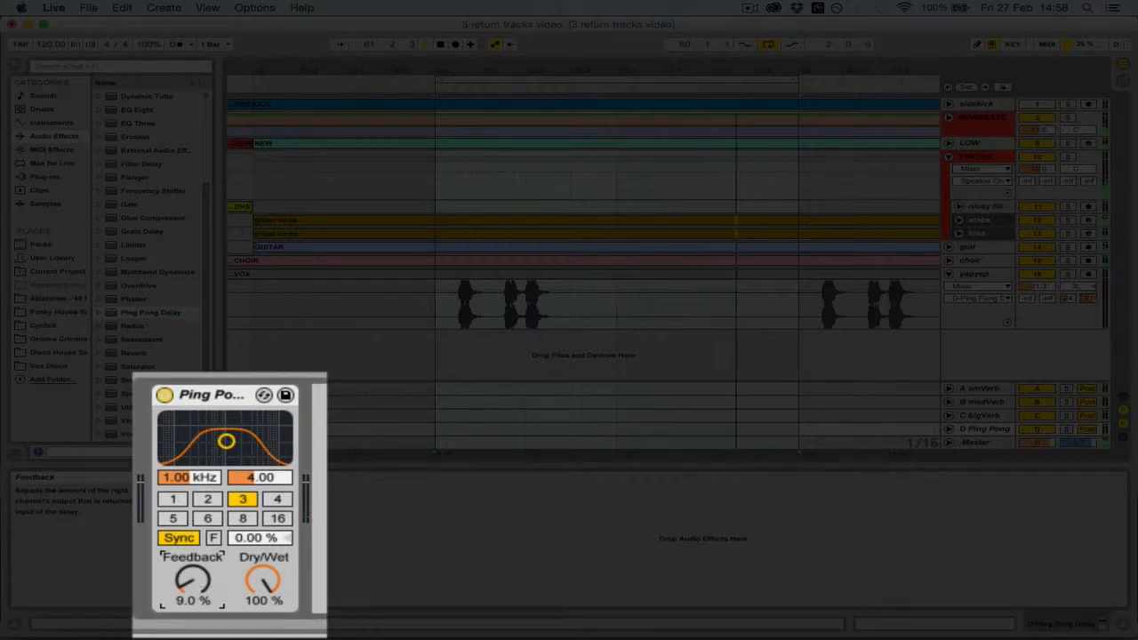
Adjust the Ping Pong Delay's Feedback by ear during playback and settle it at 32 %
drag(192, 580, 192, 563)
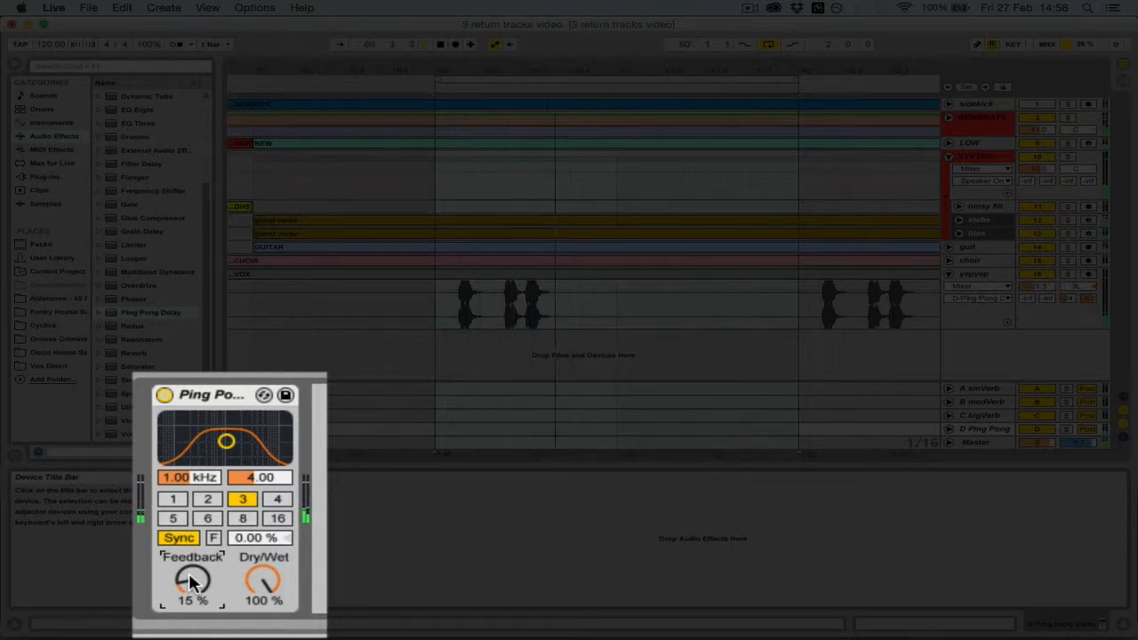
drag(193, 580, 192, 577)
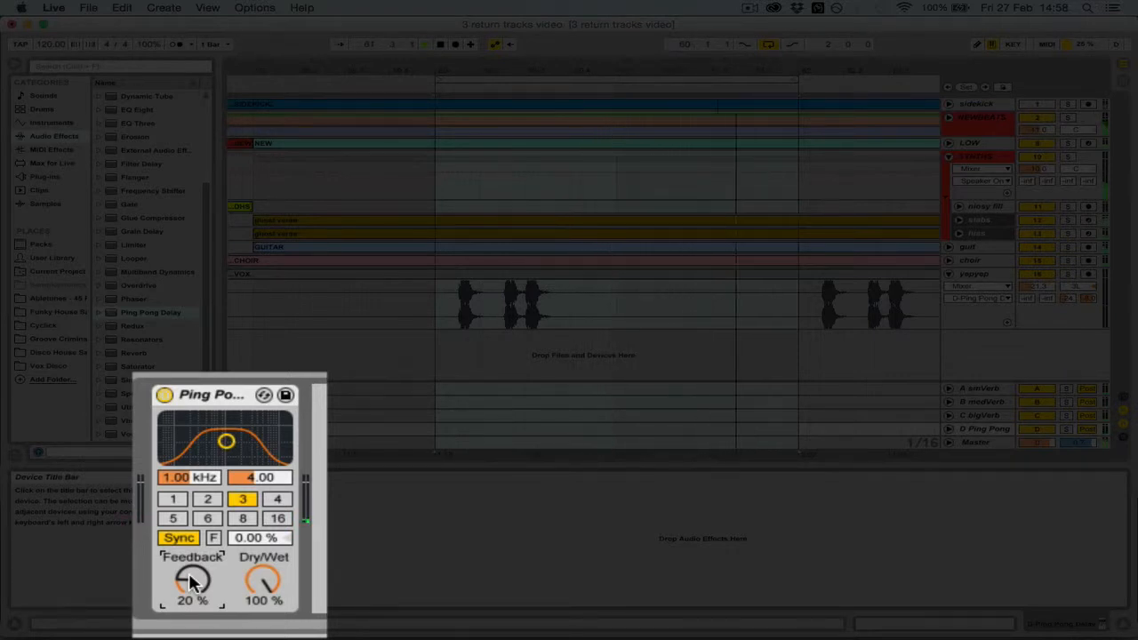
drag(190, 583, 190, 564)
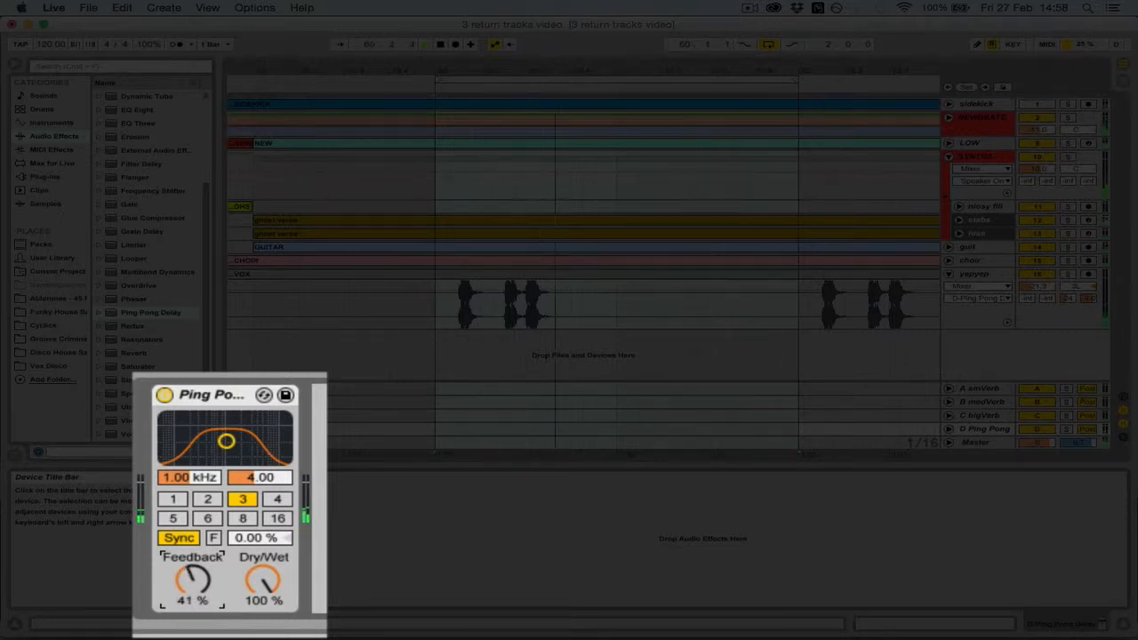
drag(189, 564, 192, 582)
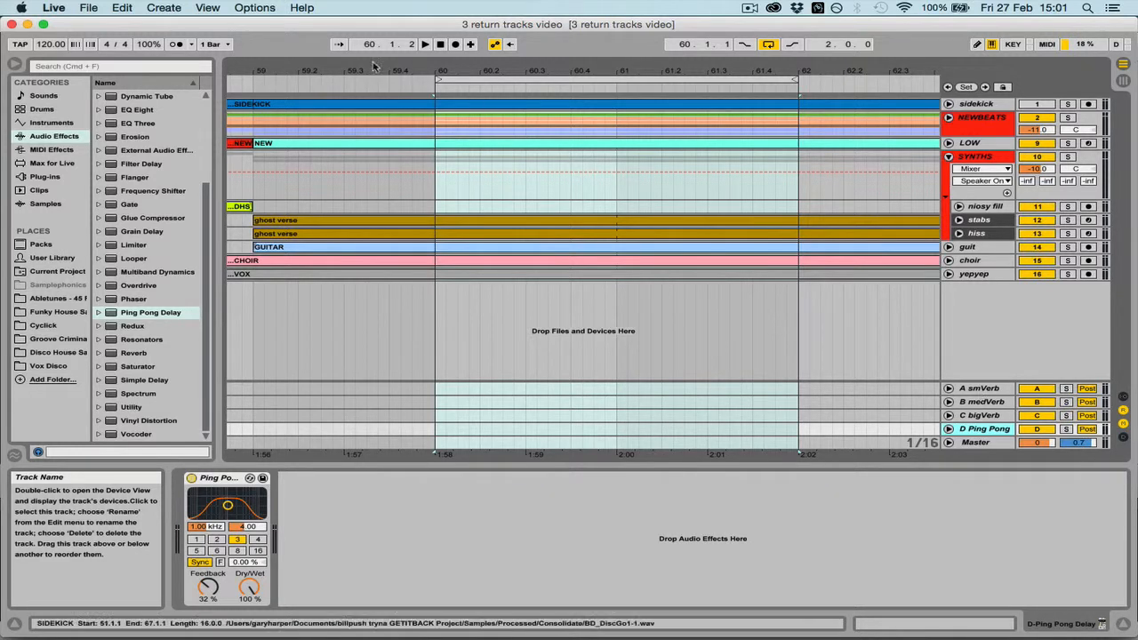
Save the Live Set under the new name NEW TEMPLATE
click(89, 8)
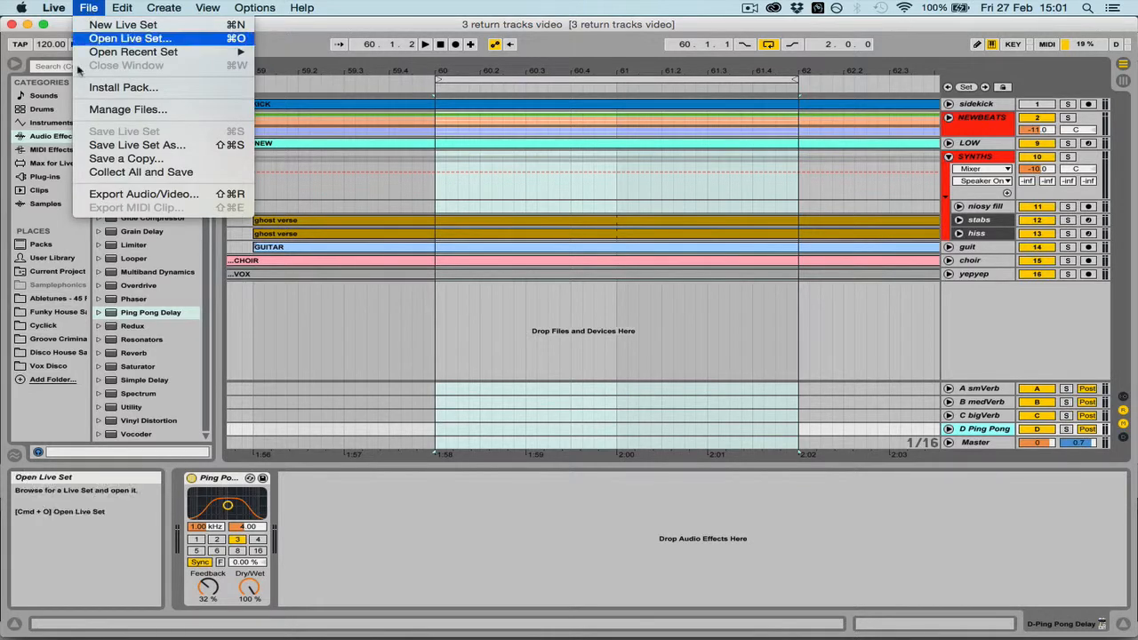
click(194, 147)
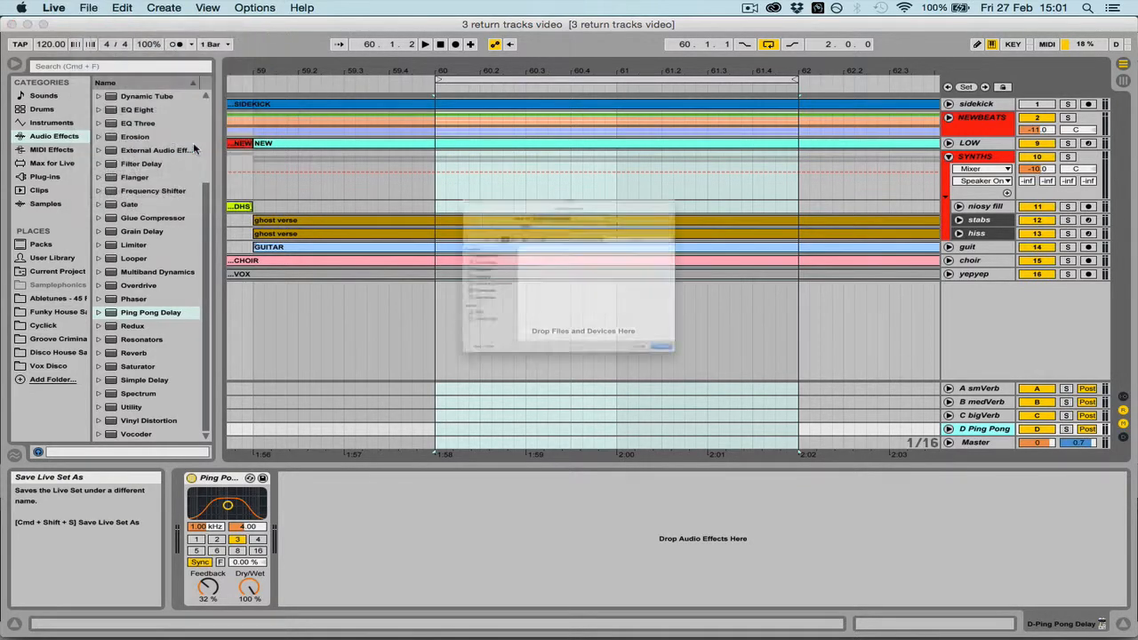
text(NEW TEMPLATE)
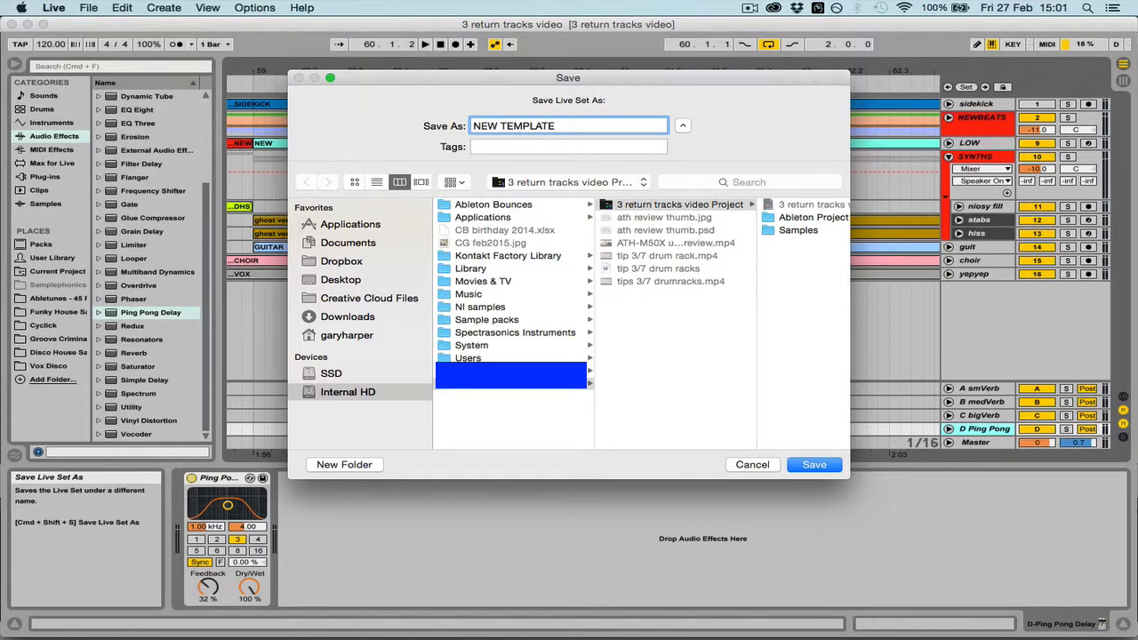
key(Return)
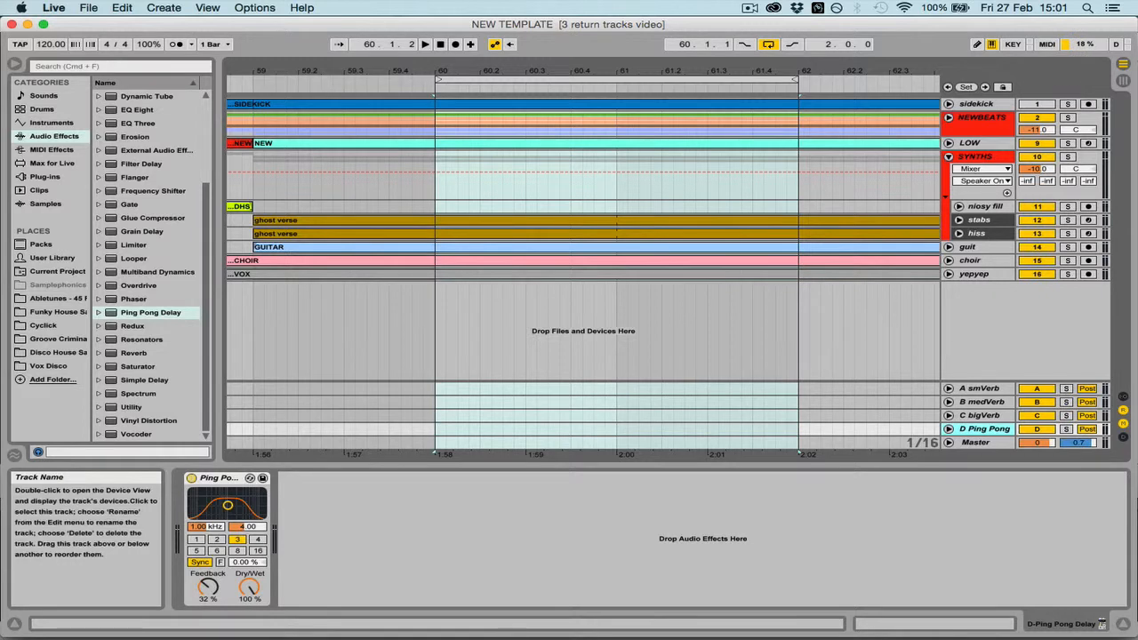
Delete all tracks from sidekick through choir, keeping only the yepyep track and the four returns
click(977, 104)
key(Delete)
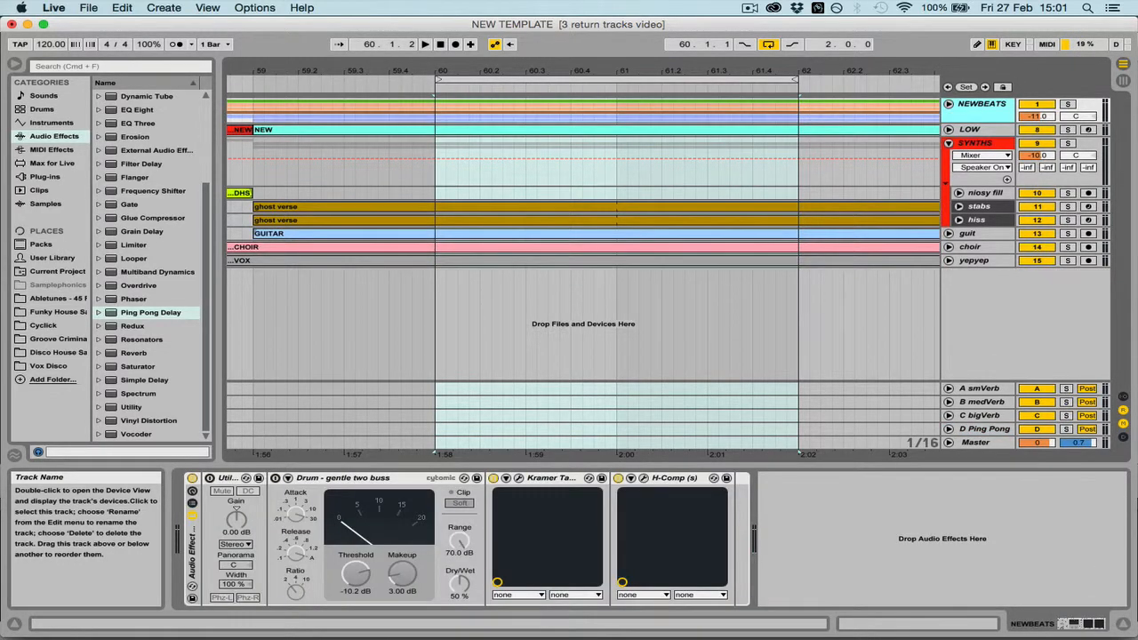
key(Delete)
key(Delete)
key(Delete)
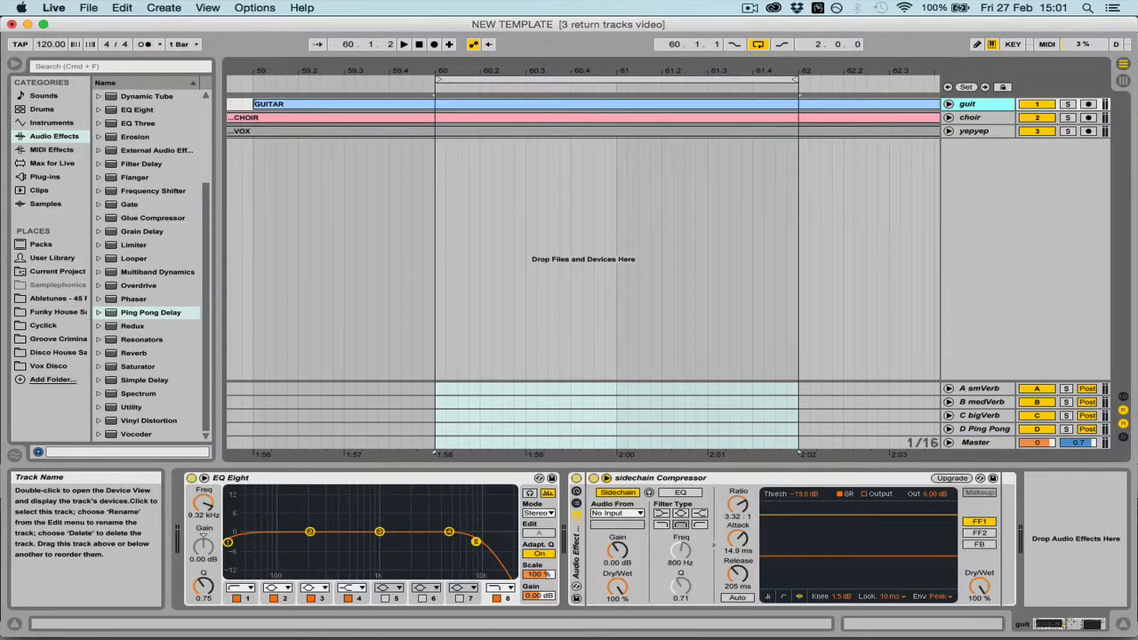
key(Delete)
key(Delete)
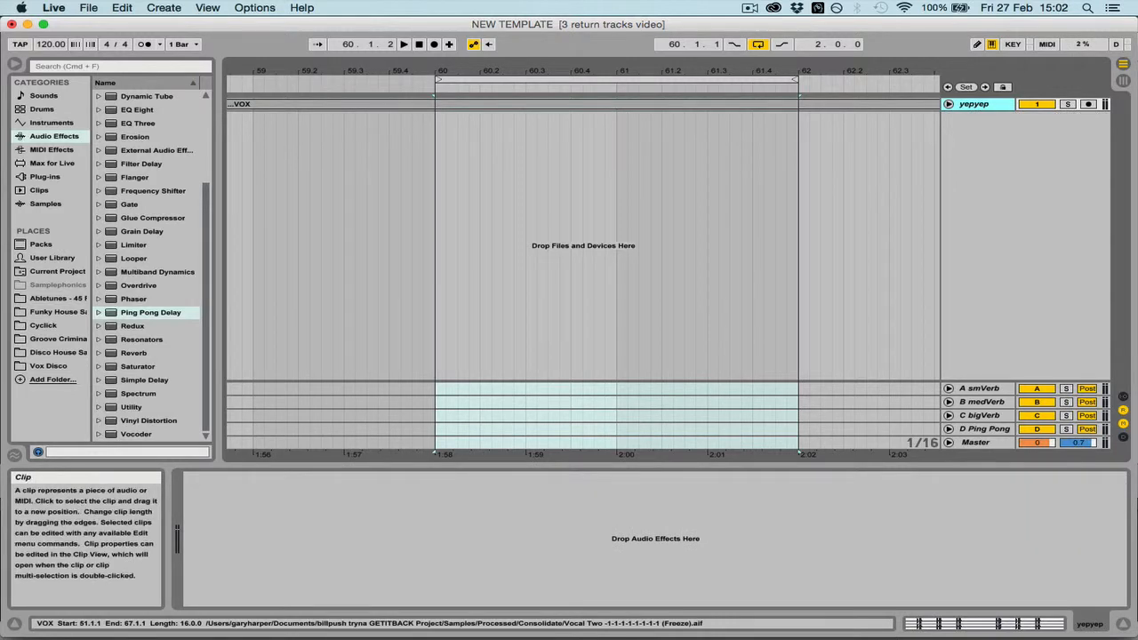
Delete the VOX clip from the remaining track and rename the track Audio in Session View
click(623, 104)
key(Delete)
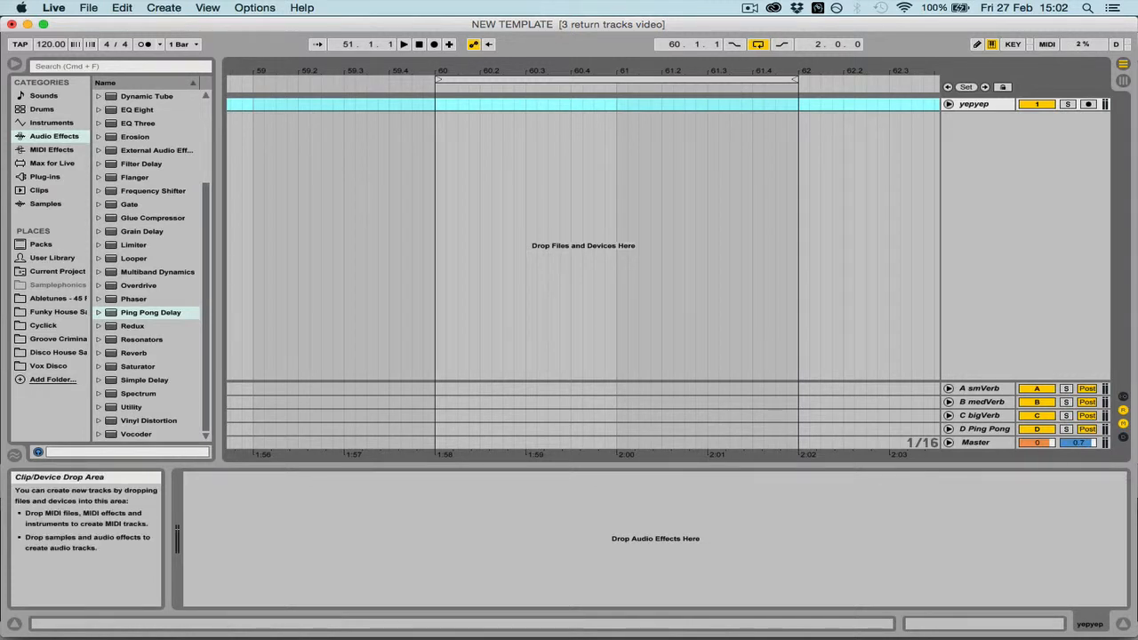
key(Tab)
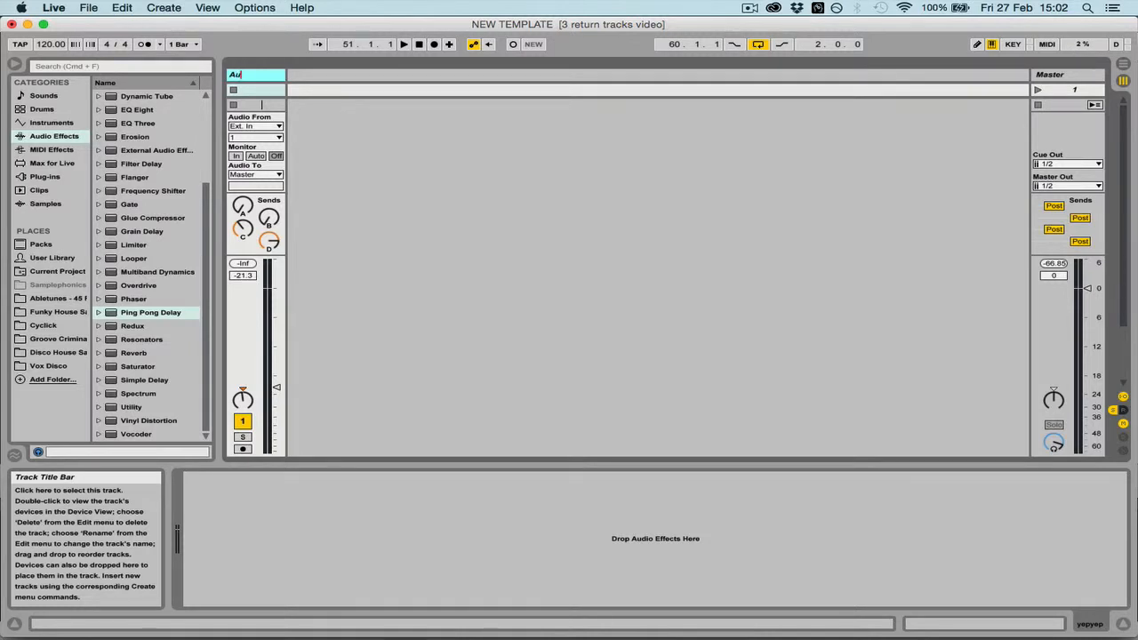
key(Return)
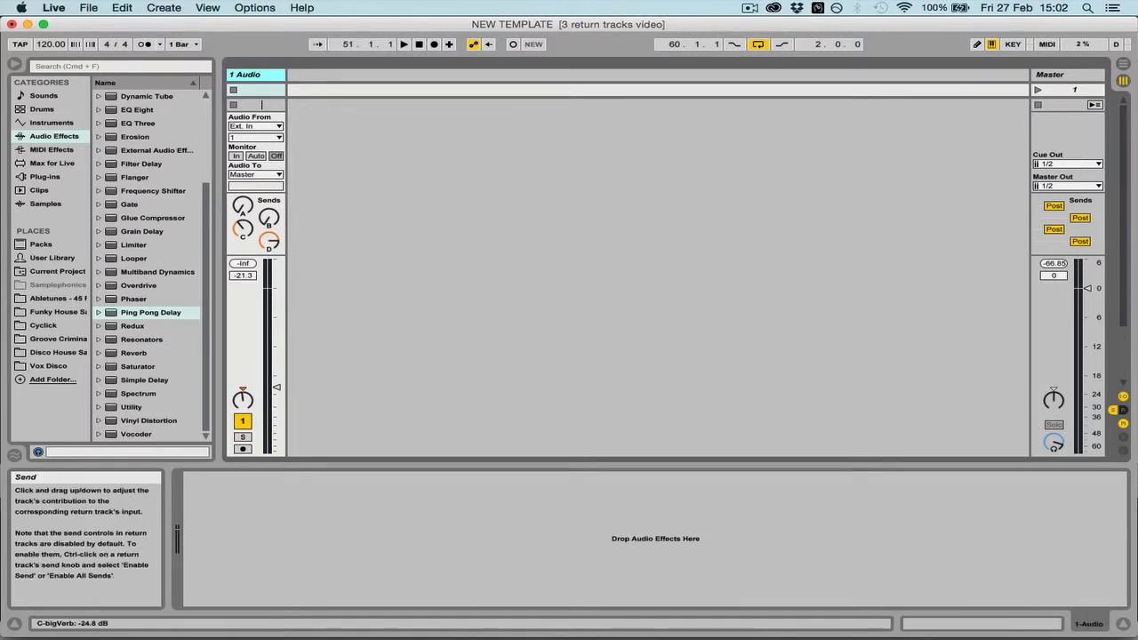
Reset the audio track's bigVerb and Ping Pong sends to zero and its pan to centre, and show the return tracks
click(269, 241)
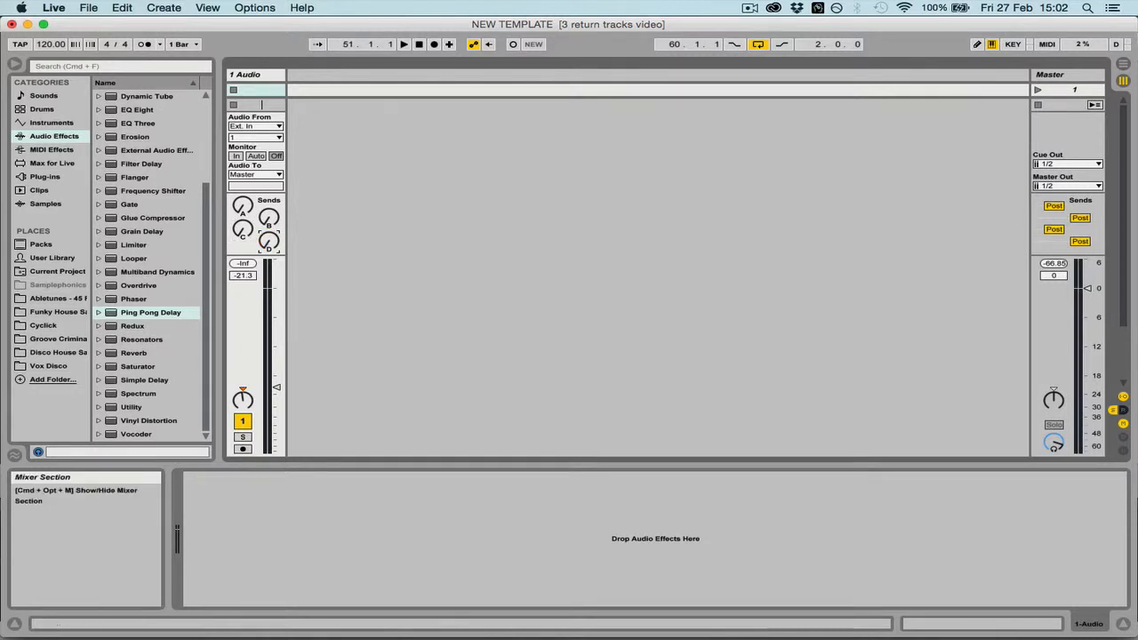
click(243, 390)
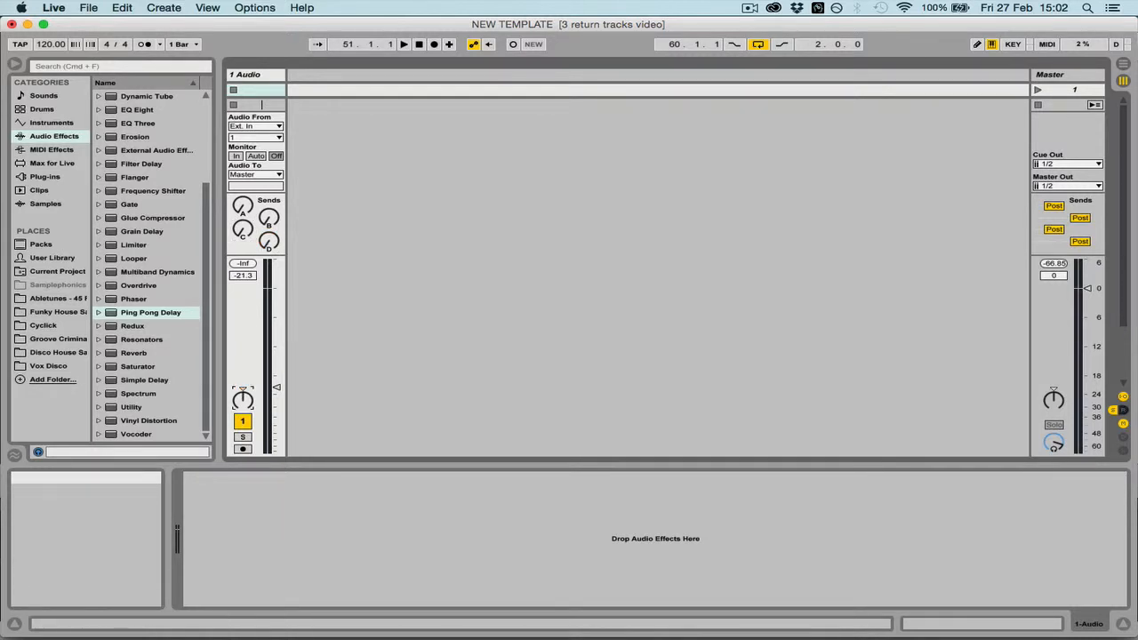
click(1123, 410)
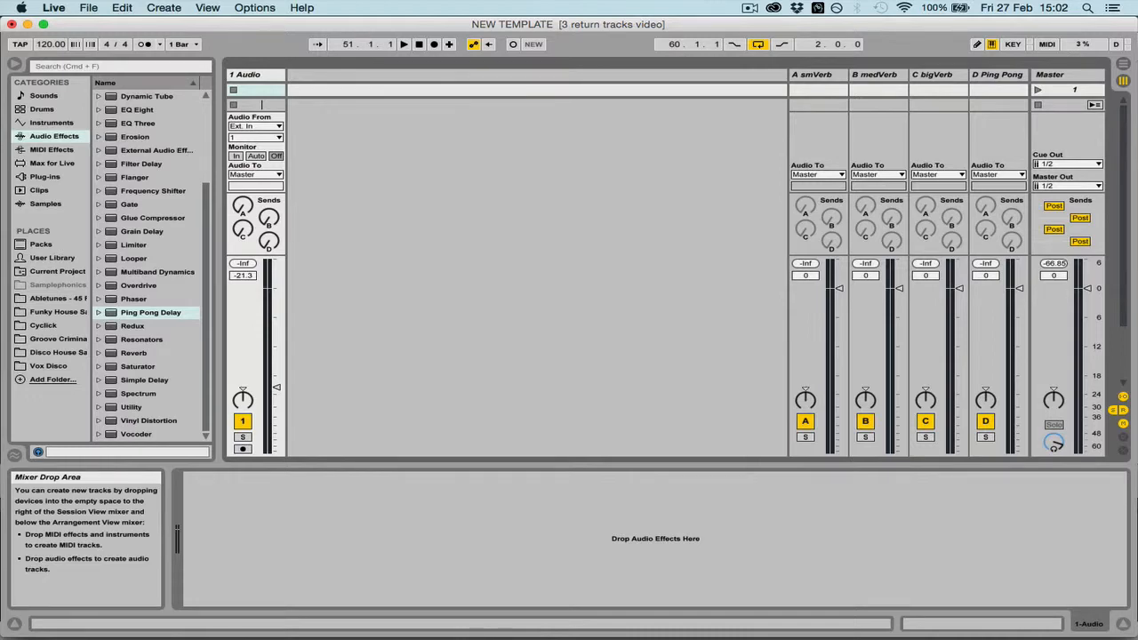
Look up the Save Current Set as Default option in the File Folder preferences, and close the preferences
key(super+comma)
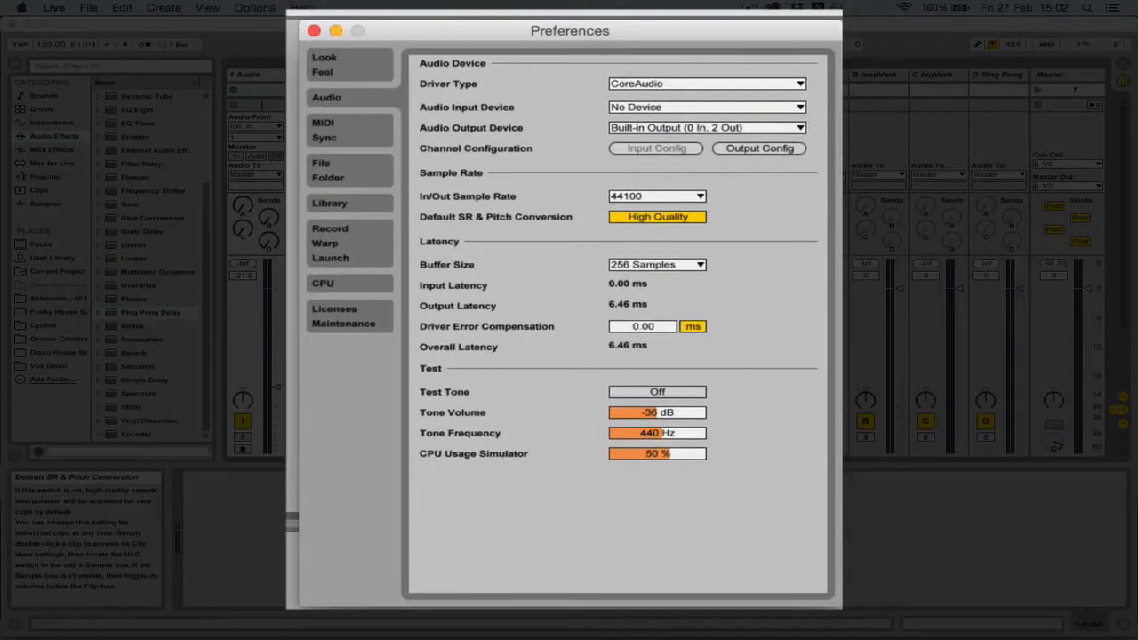
click(350, 65)
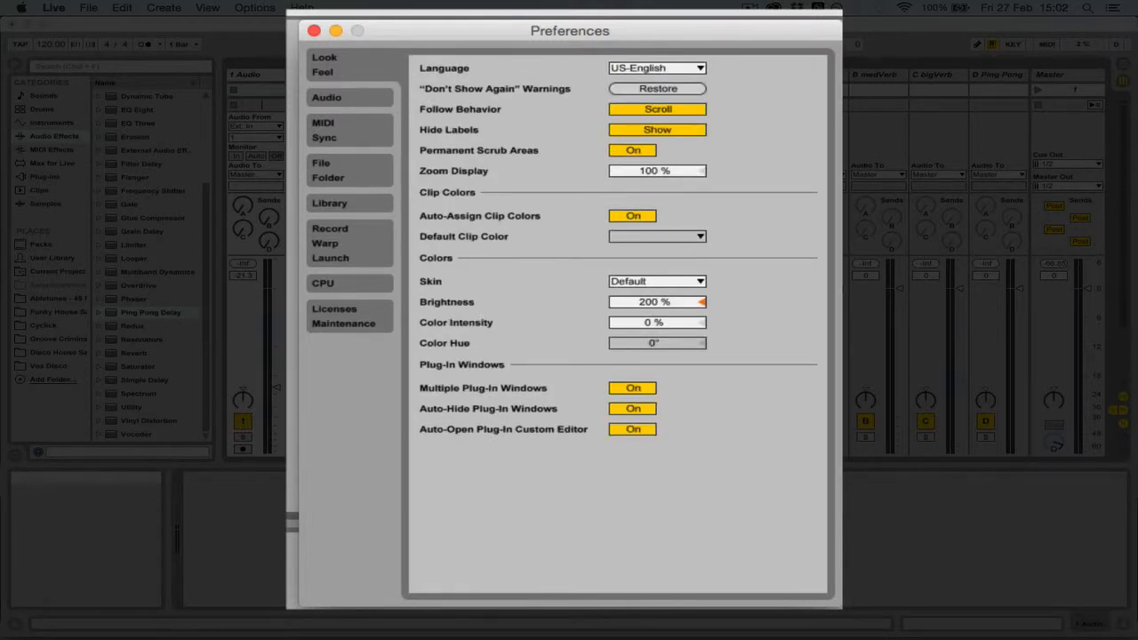
click(350, 170)
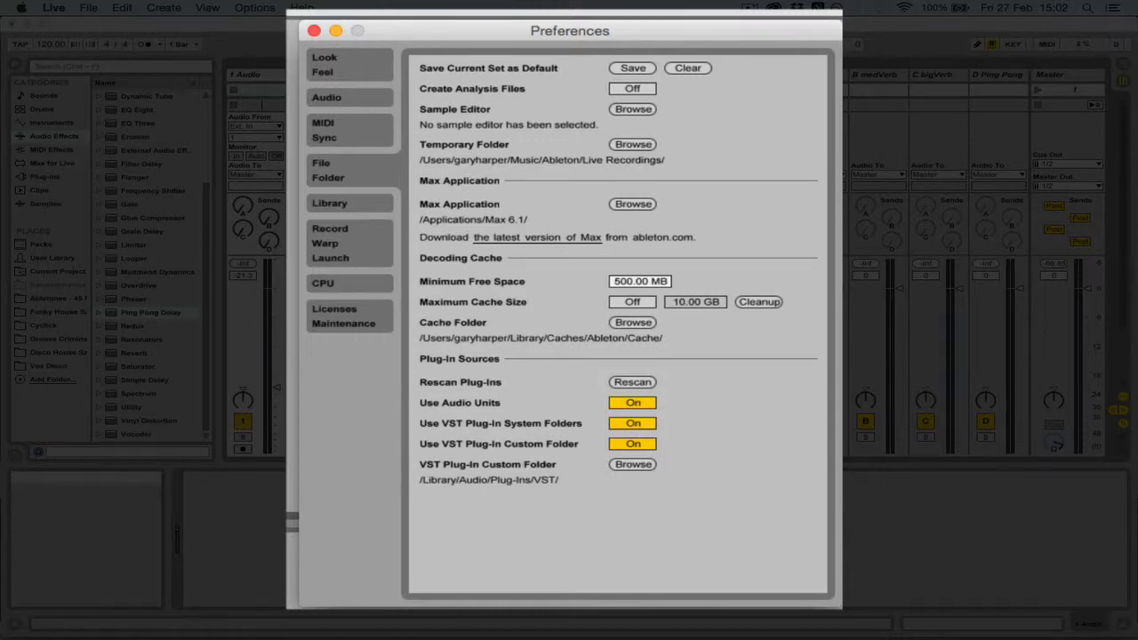
click(88, 8)
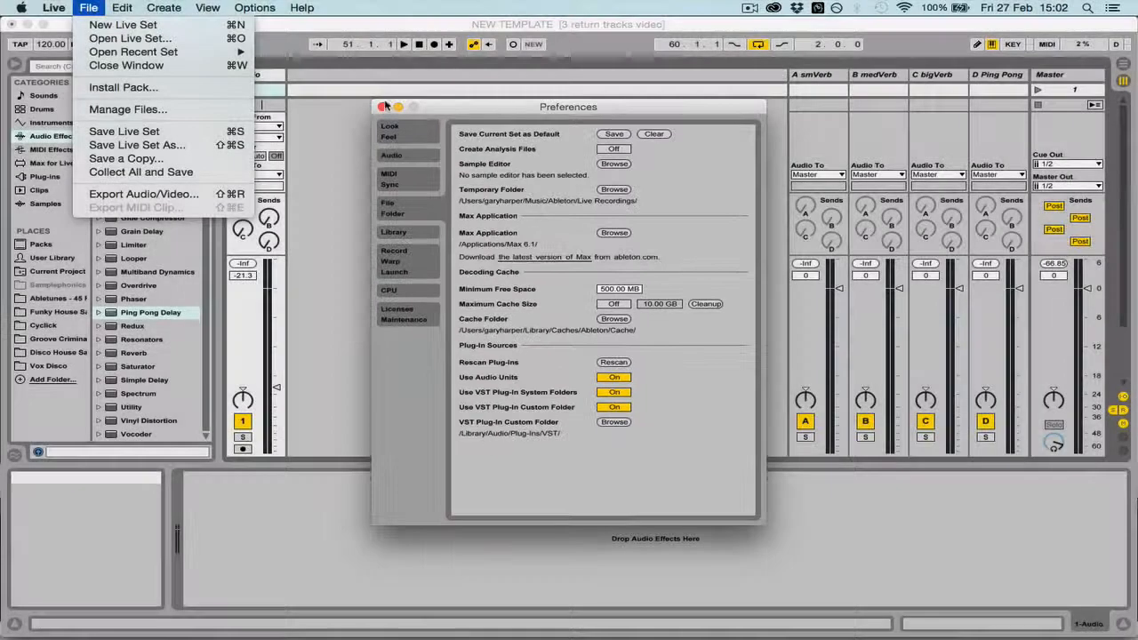
click(398, 36)
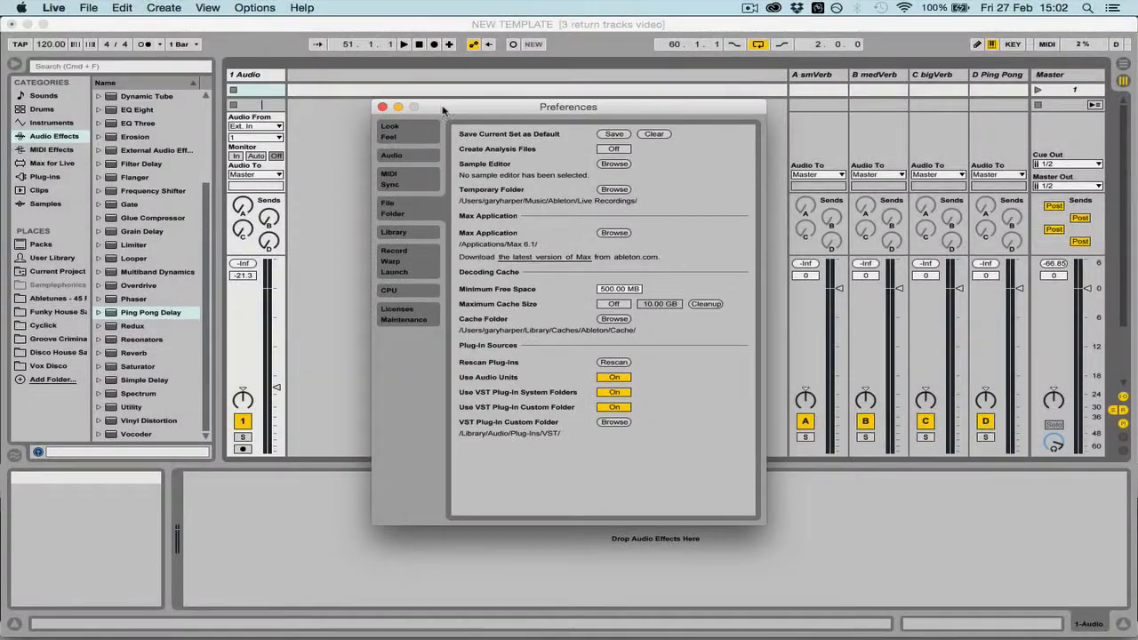
click(383, 107)
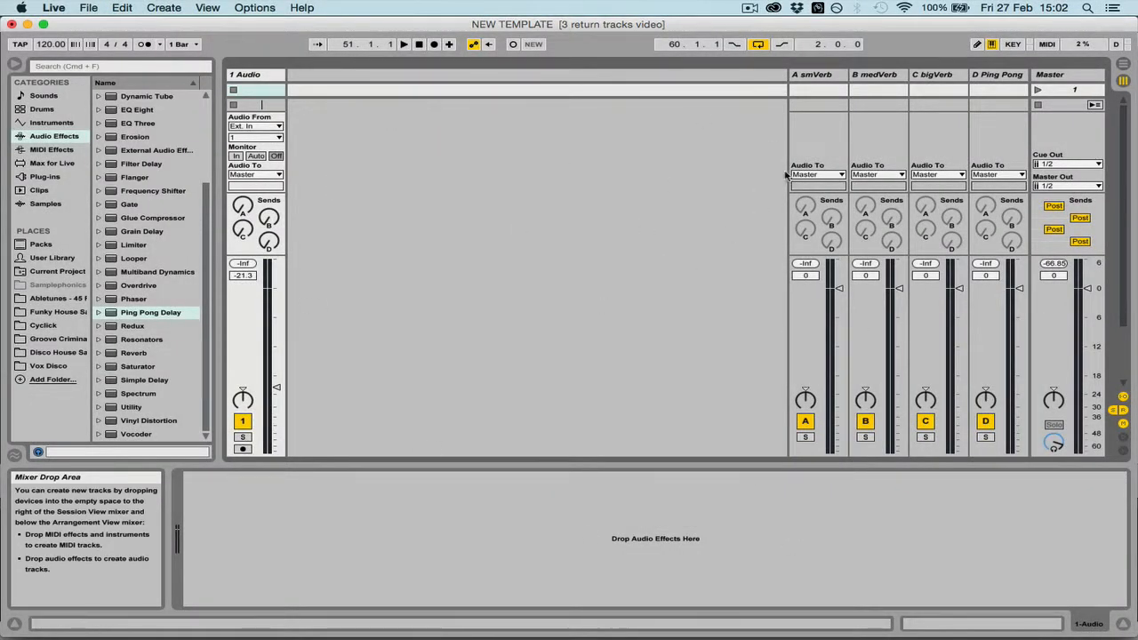